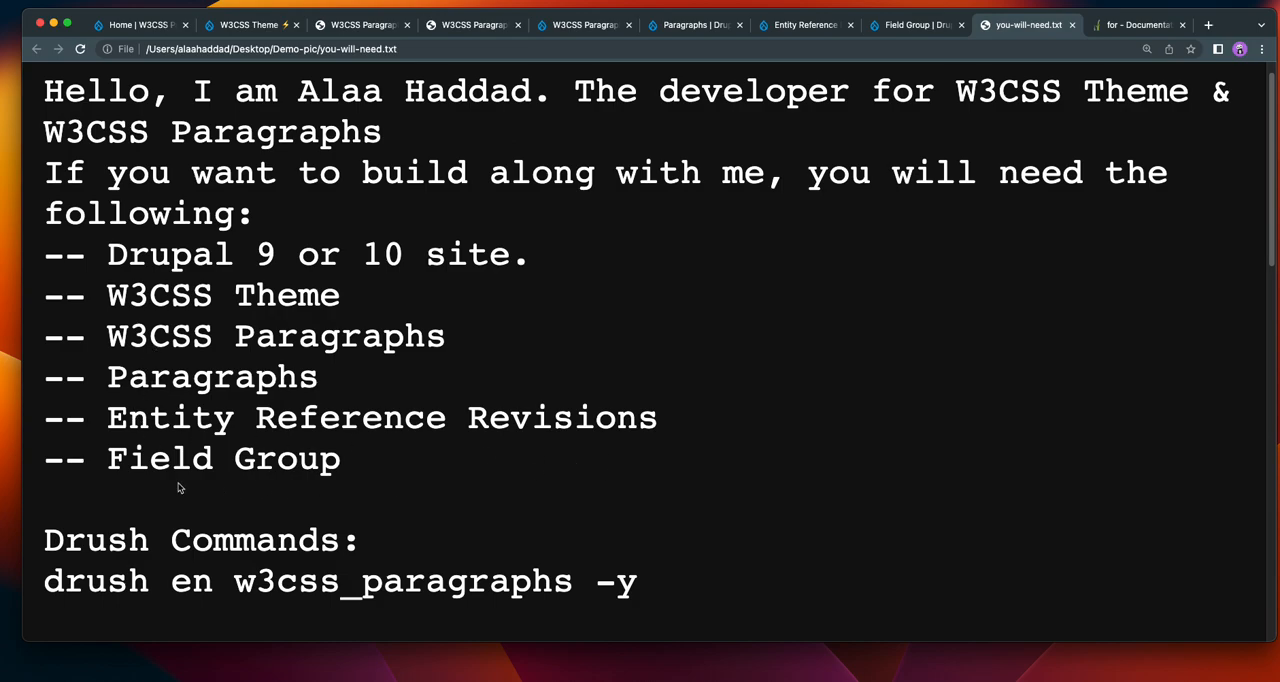
Close the documentation tab and open the article "This directional flow from bottom to top controls how Drupal works" from the demo site's home page.
click(1182, 25)
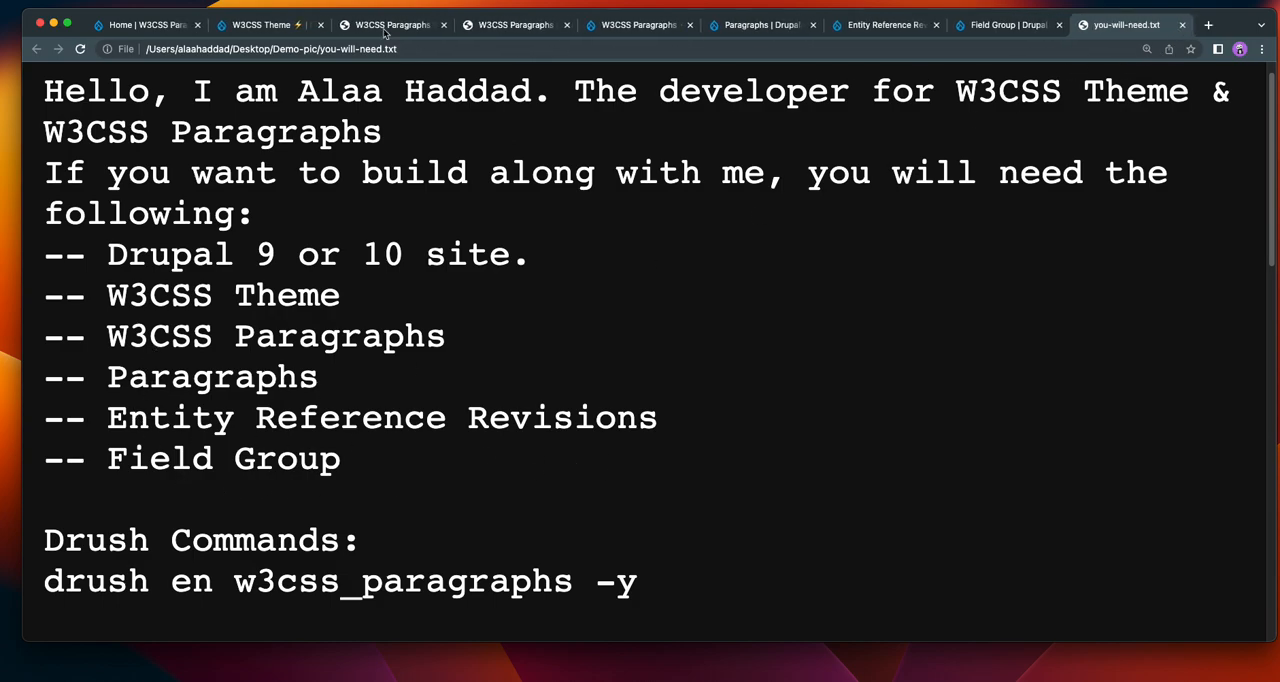
click(126, 28)
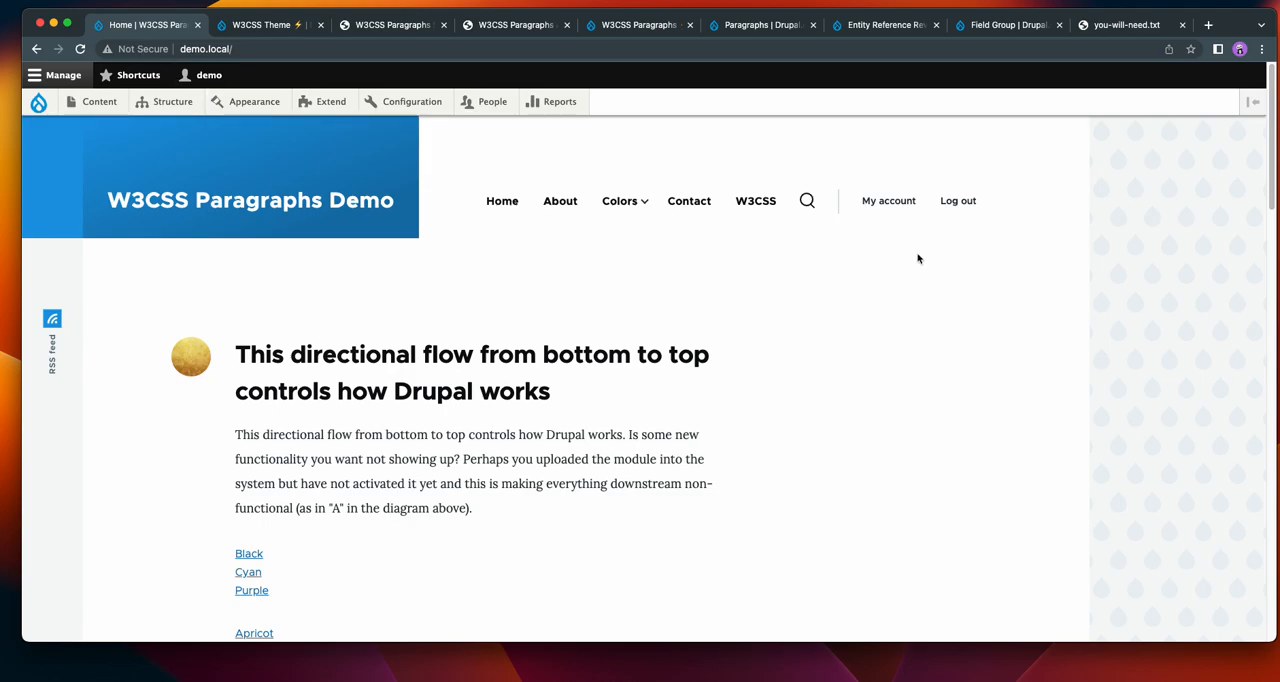
scroll(911, 297, down, 5)
scroll(925, 379, up, 5)
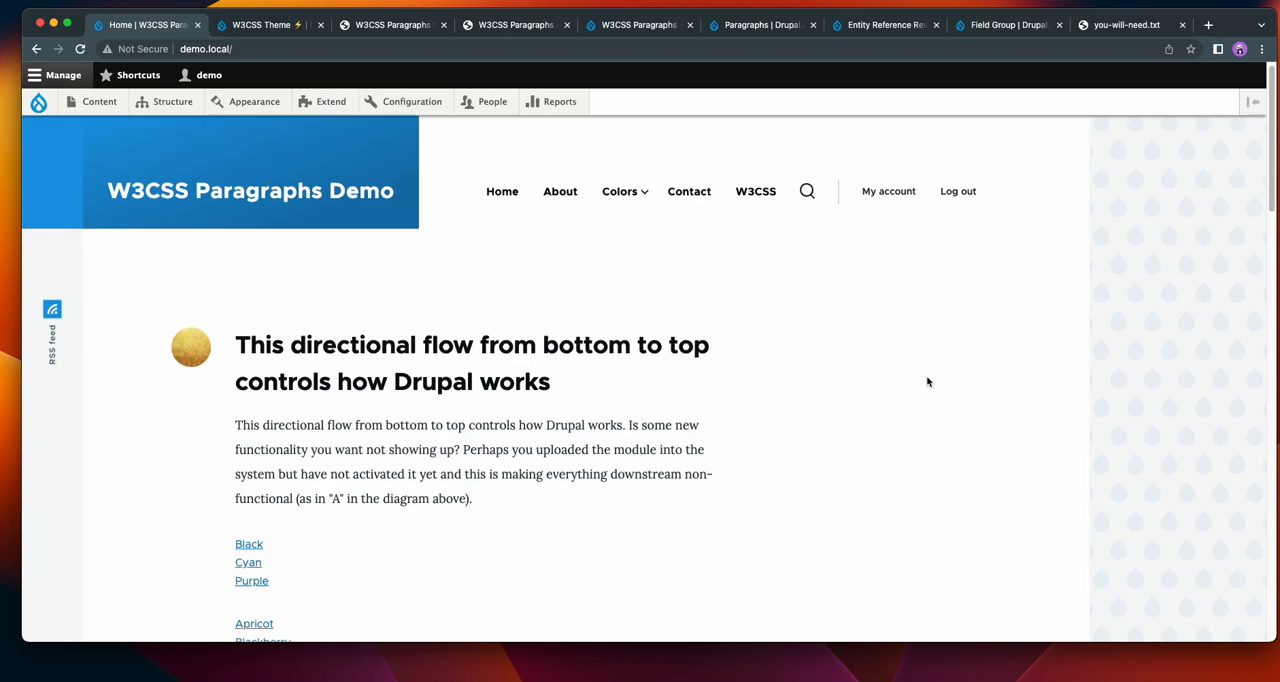
scroll(925, 379, down, 1)
click(385, 284)
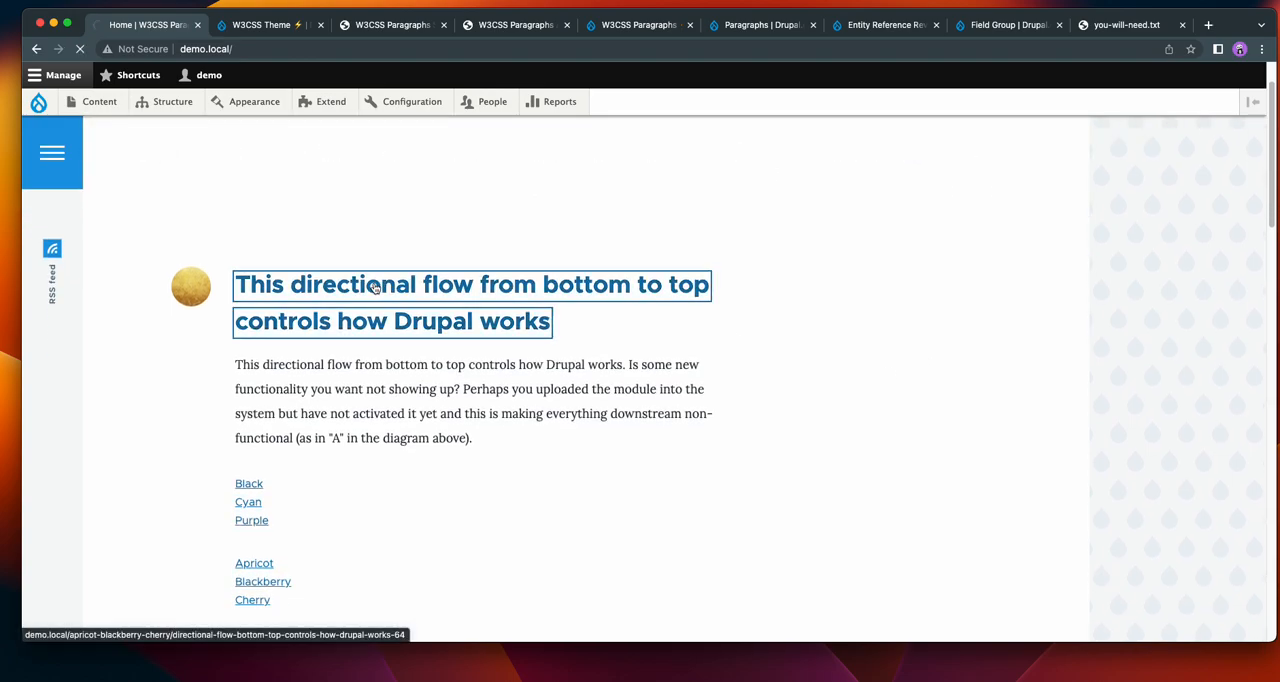
Open the demo site's Appearance administration page in a separate browser tab.
scroll(826, 334, up, 1)
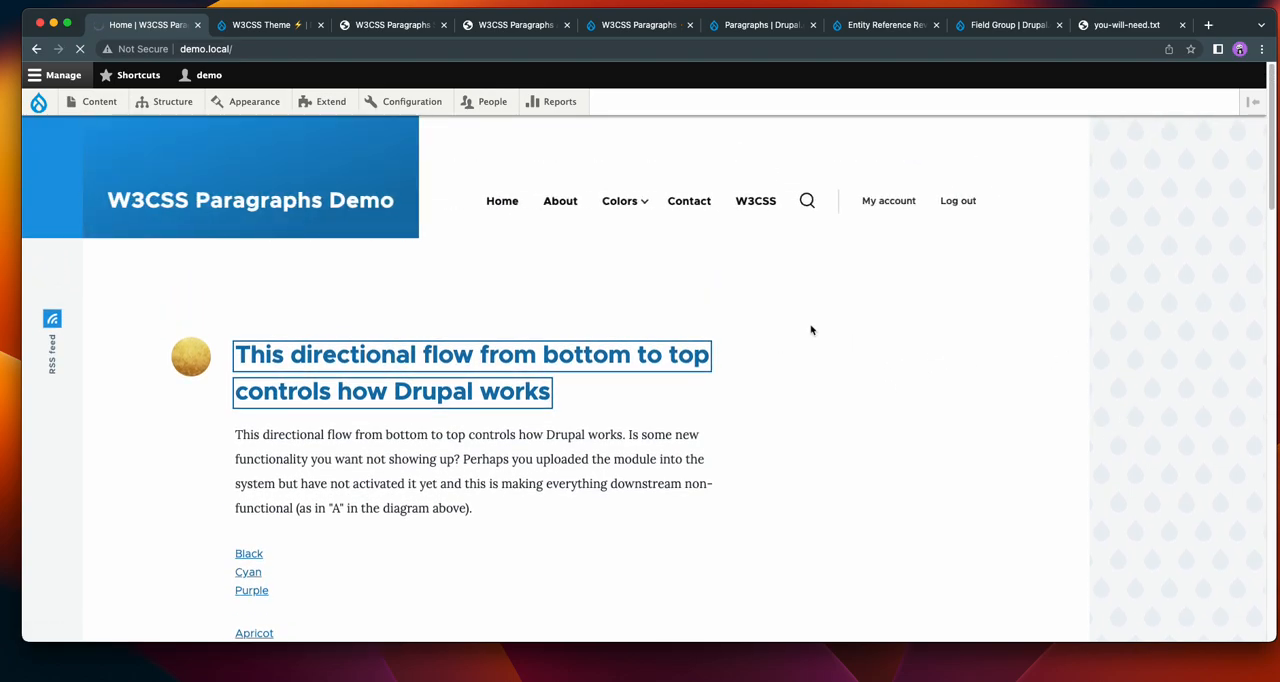
super+click(254, 108)
click(246, 31)
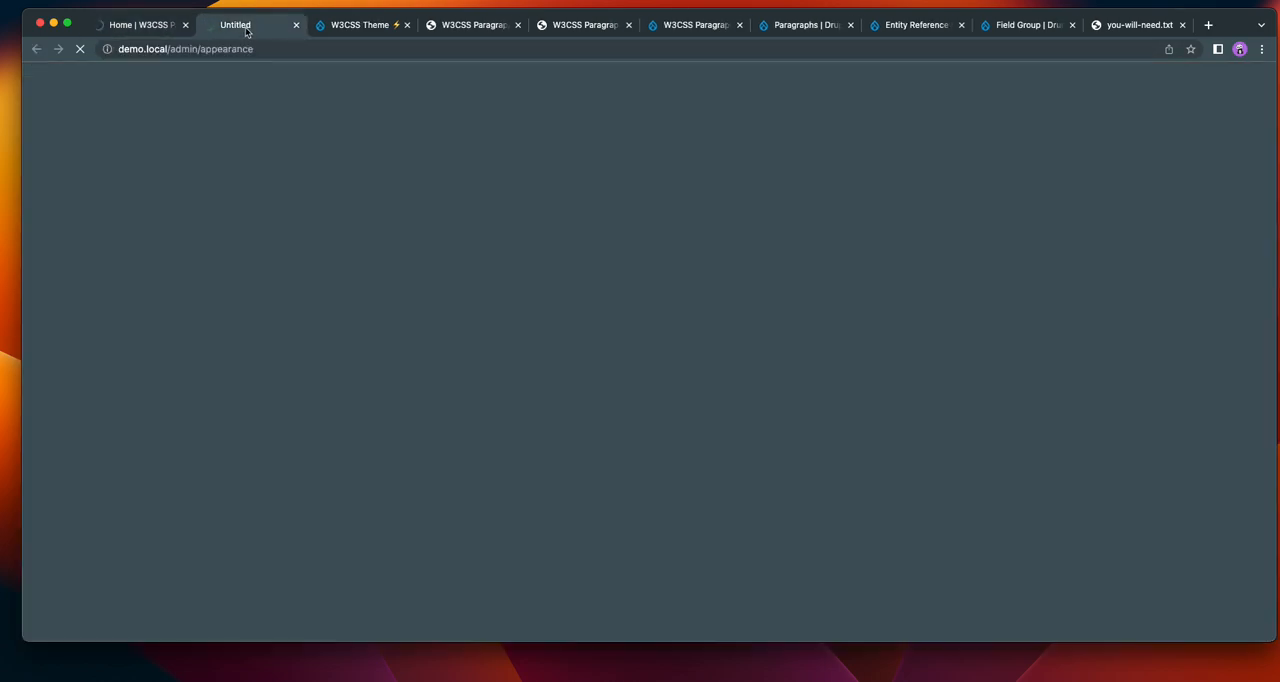
Review the drupal.org project pages for W3CSS Theme, W3CSS Paragraphs, Paragraphs, Entity Reference Revisions and Field Group.
click(347, 27)
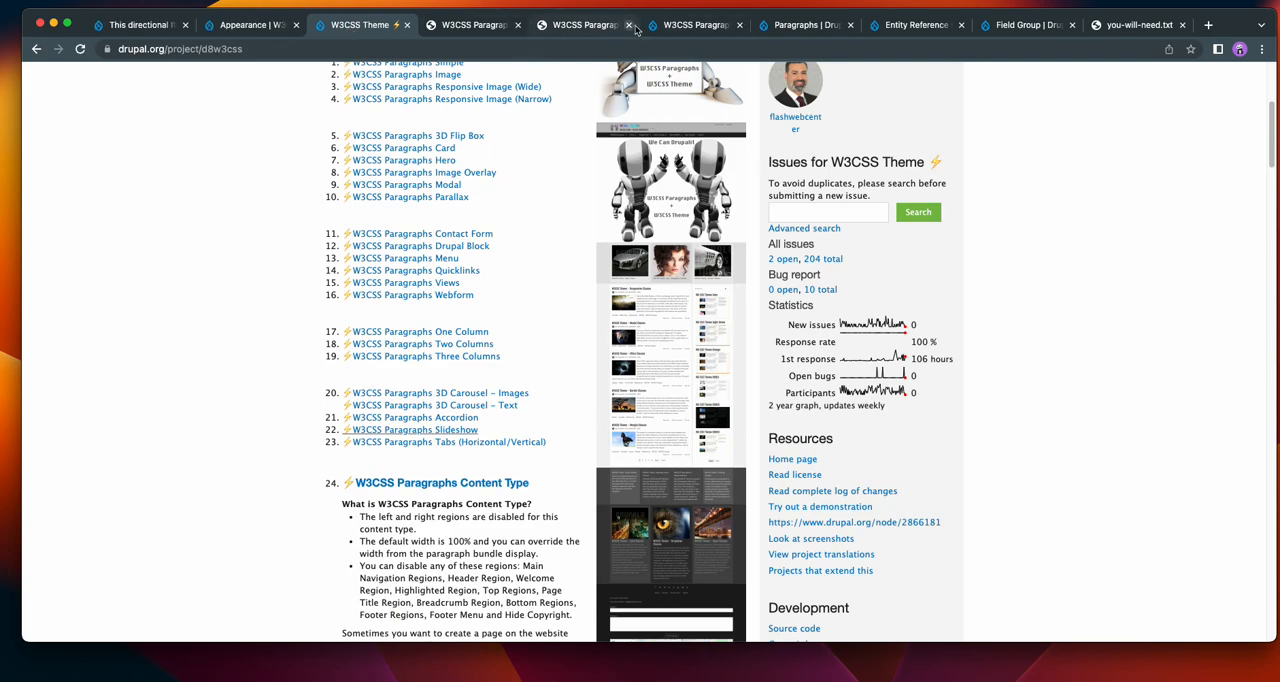
click(693, 25)
scroll(1070, 300, up, 5)
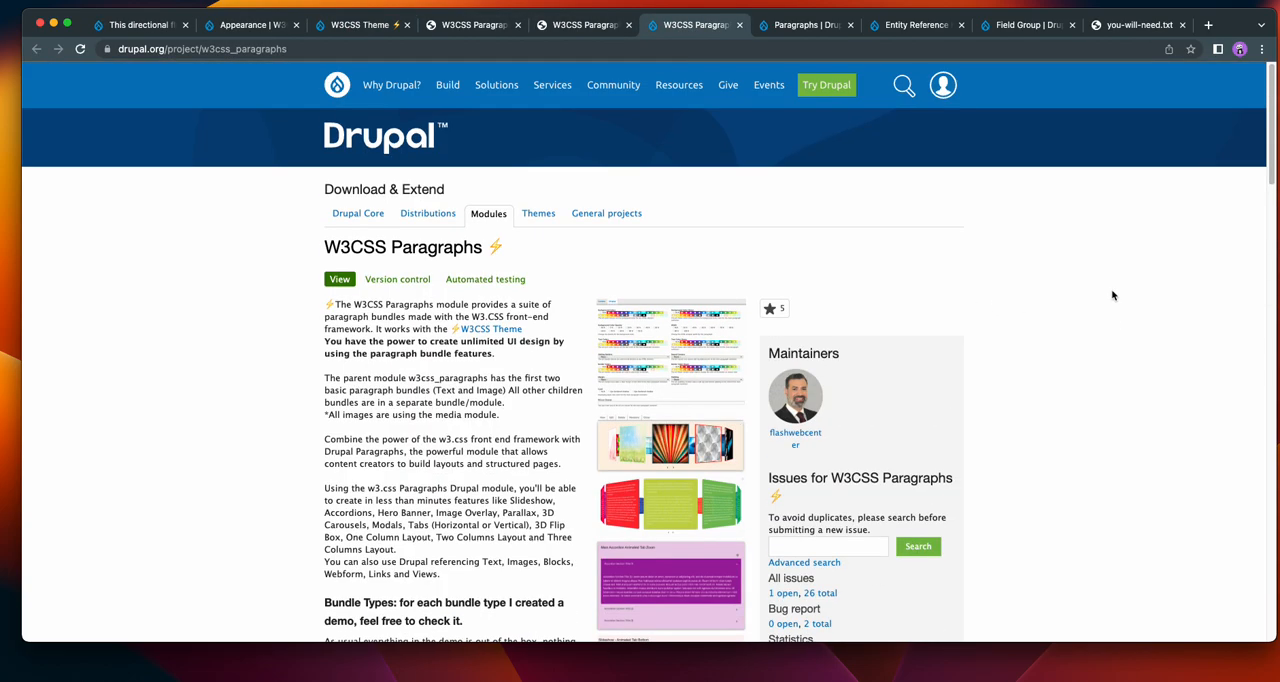
click(806, 27)
click(906, 25)
click(1018, 26)
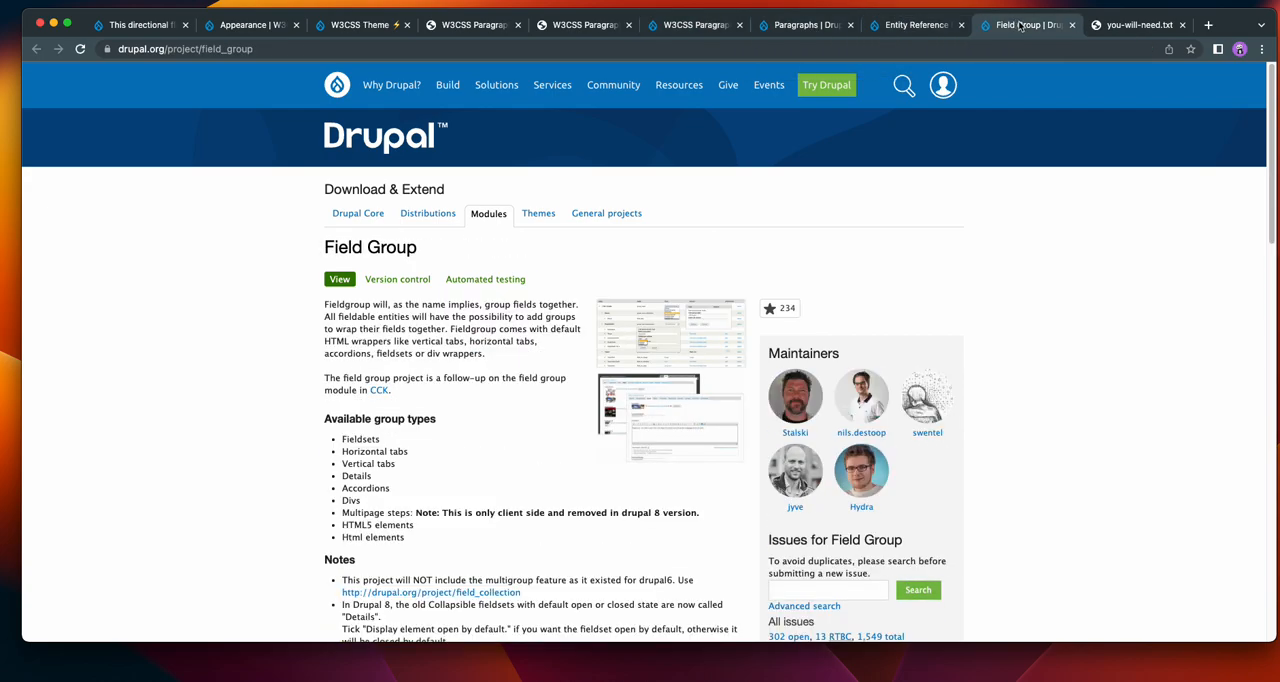
Return from the demo site's article to its home page and review the installed themes on the Appearance page.
click(145, 24)
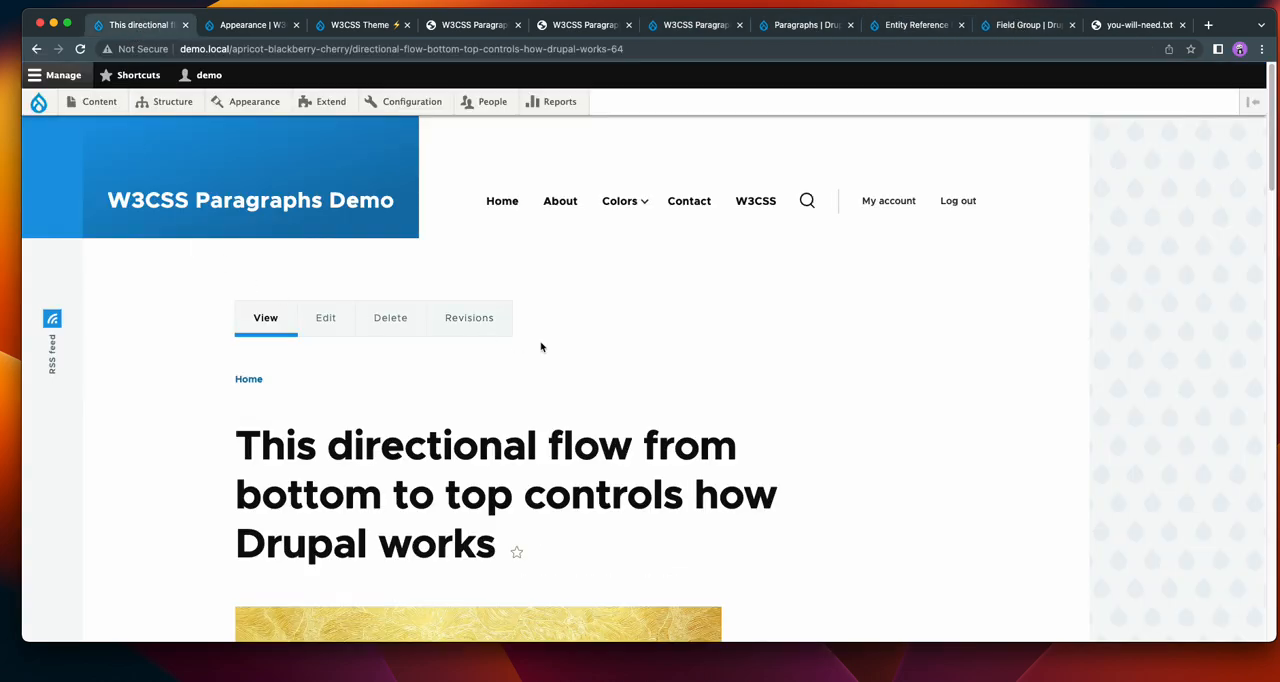
scroll(782, 377, down, 4)
scroll(800, 382, up, 5)
click(175, 205)
click(245, 24)
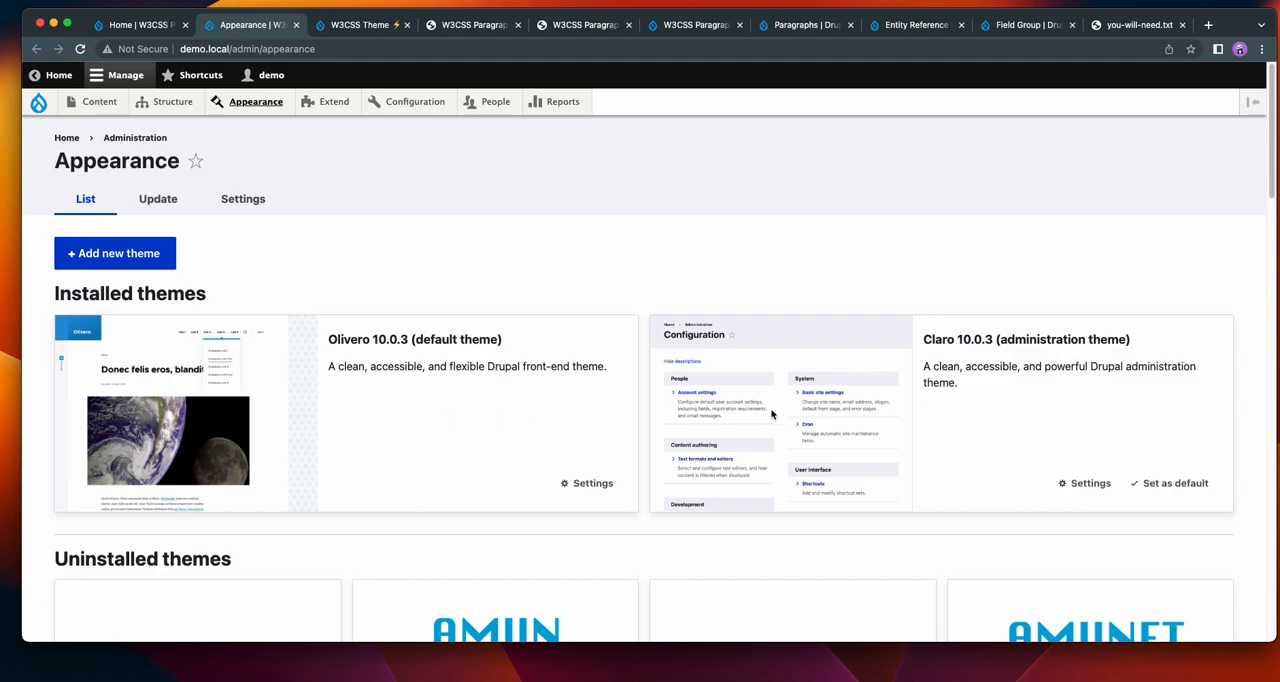
scroll(893, 414, down, 1)
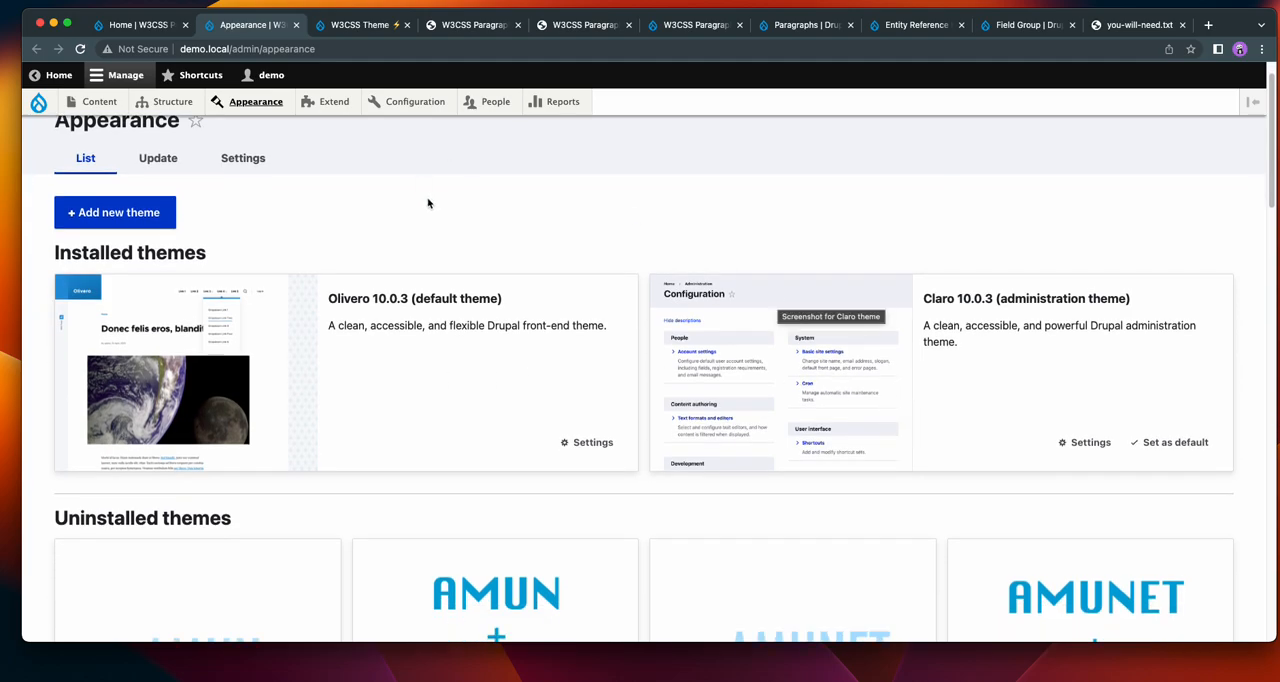
Open the W3CSS Paragraphs Slideshow demo from the W3CSS Theme project page and close the two older W3CSS Paragraphs demo tabs.
click(368, 26)
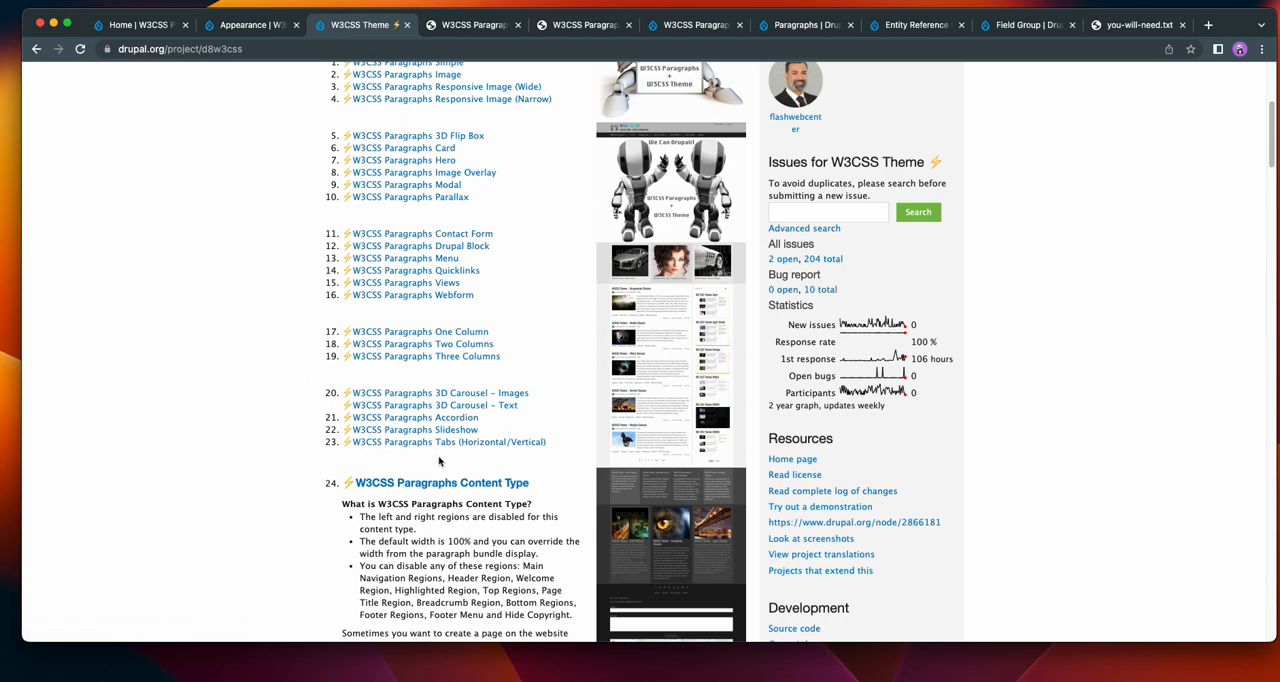
super+click(420, 432)
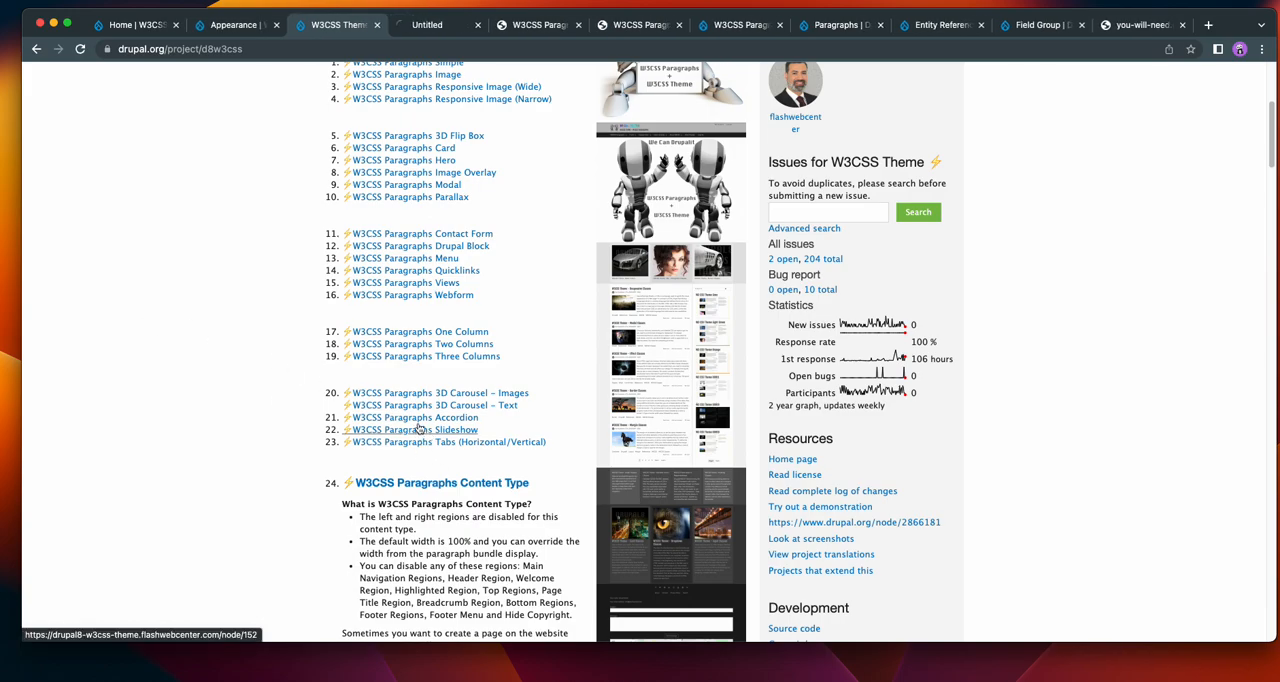
click(578, 25)
click(578, 25)
click(440, 25)
Step through the slides of the Animated Tab Opacity slideshow to slide 4 and look over the Animated Tab Zoom slideshow.
scroll(838, 300, down, 15)
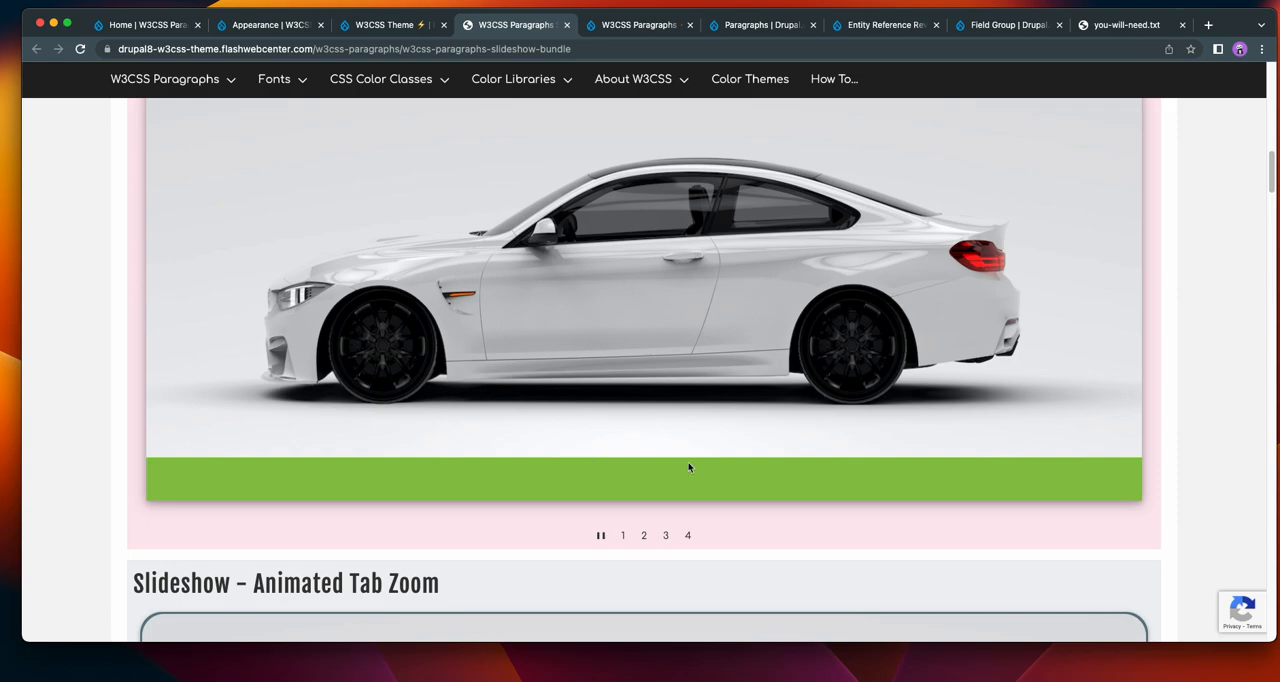
click(1134, 283)
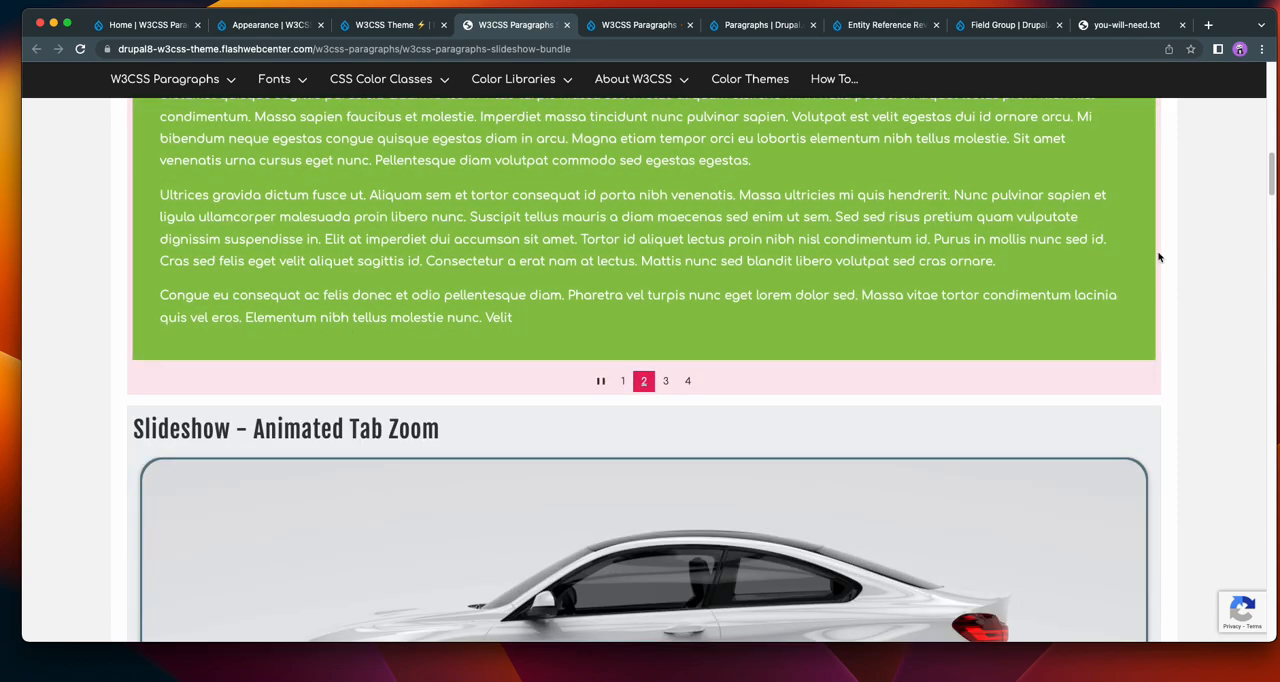
click(1139, 205)
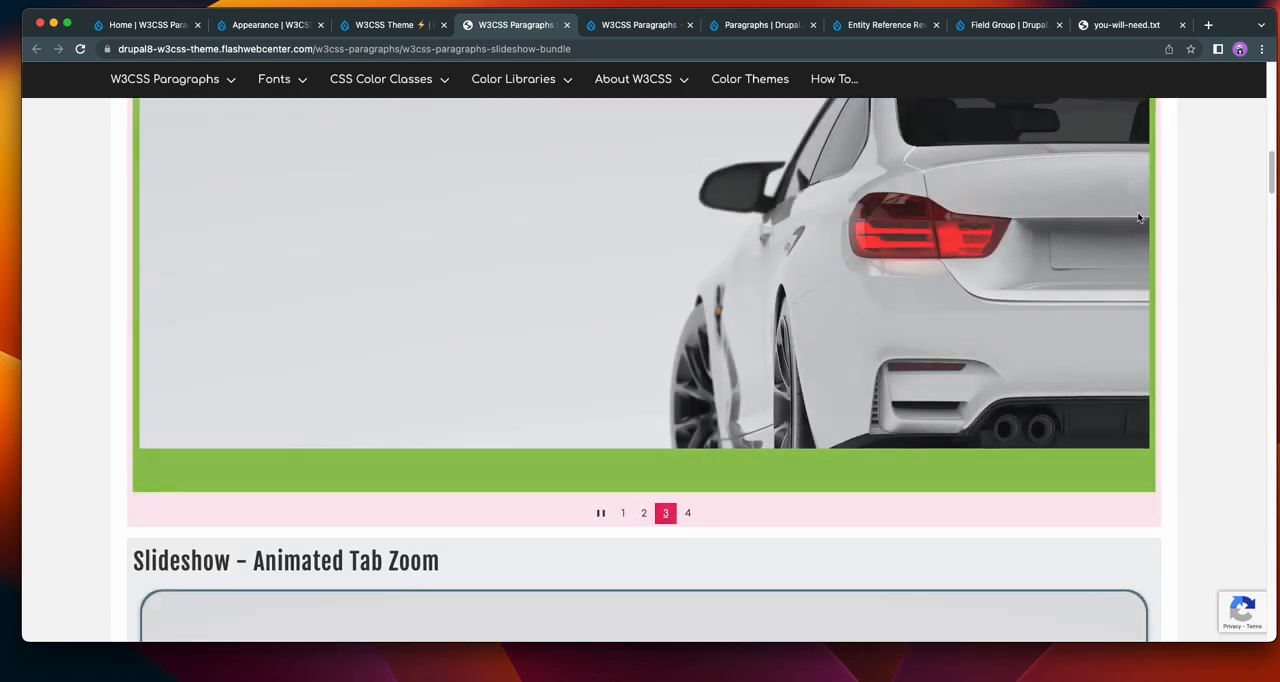
click(1139, 268)
scroll(1143, 272, down, 5)
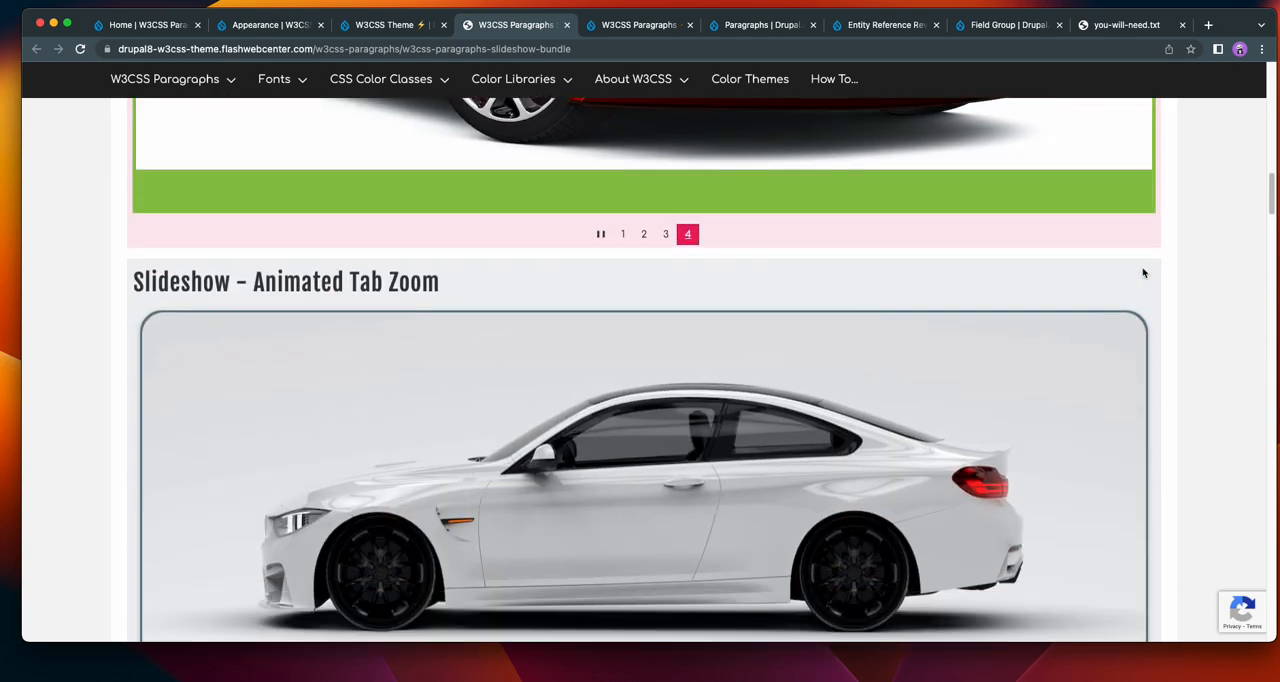
scroll(1145, 276, down, 5)
scroll(1146, 280, down, 1)
scroll(1148, 290, up, 5)
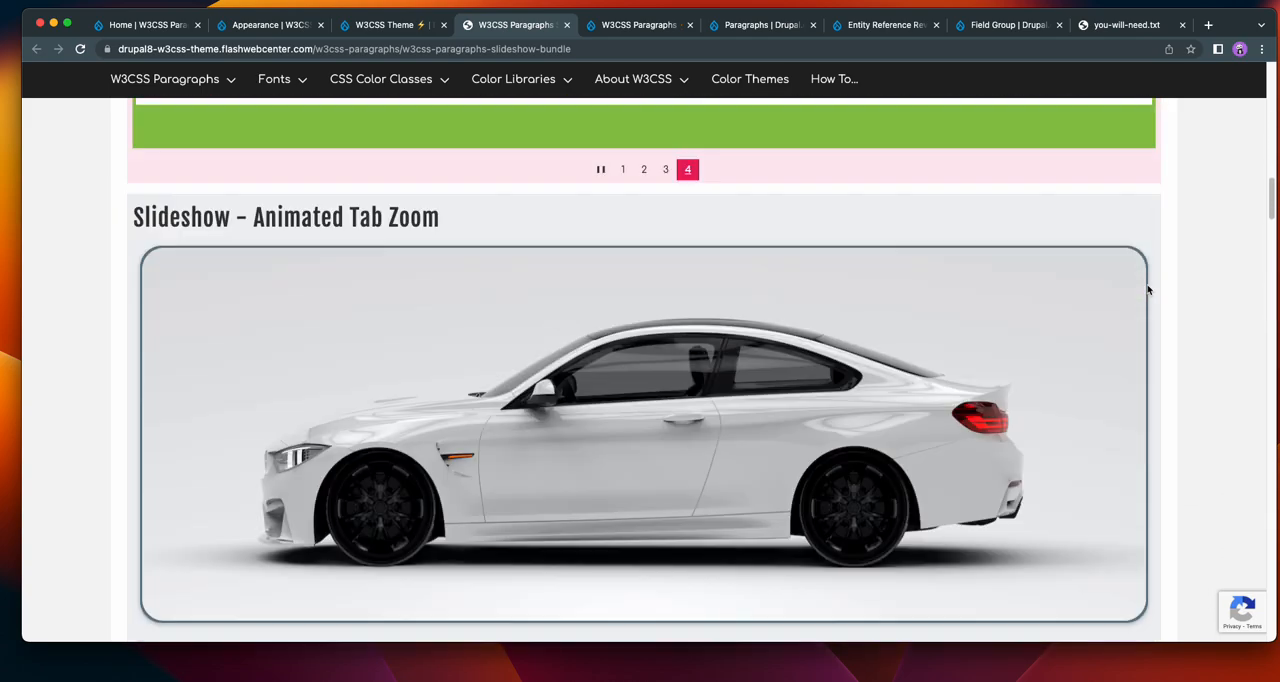
scroll(1148, 290, up, 12)
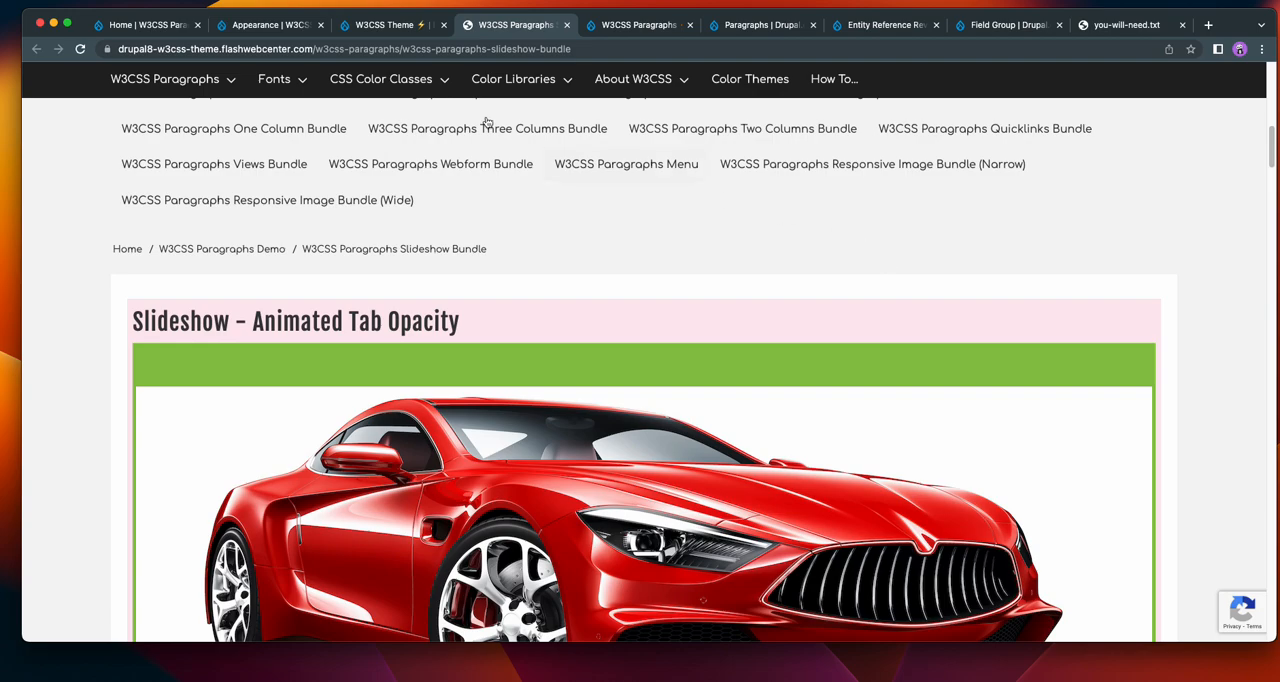
Install W3CSS Theme V2 on the demo site and set it as the default theme.
click(128, 28)
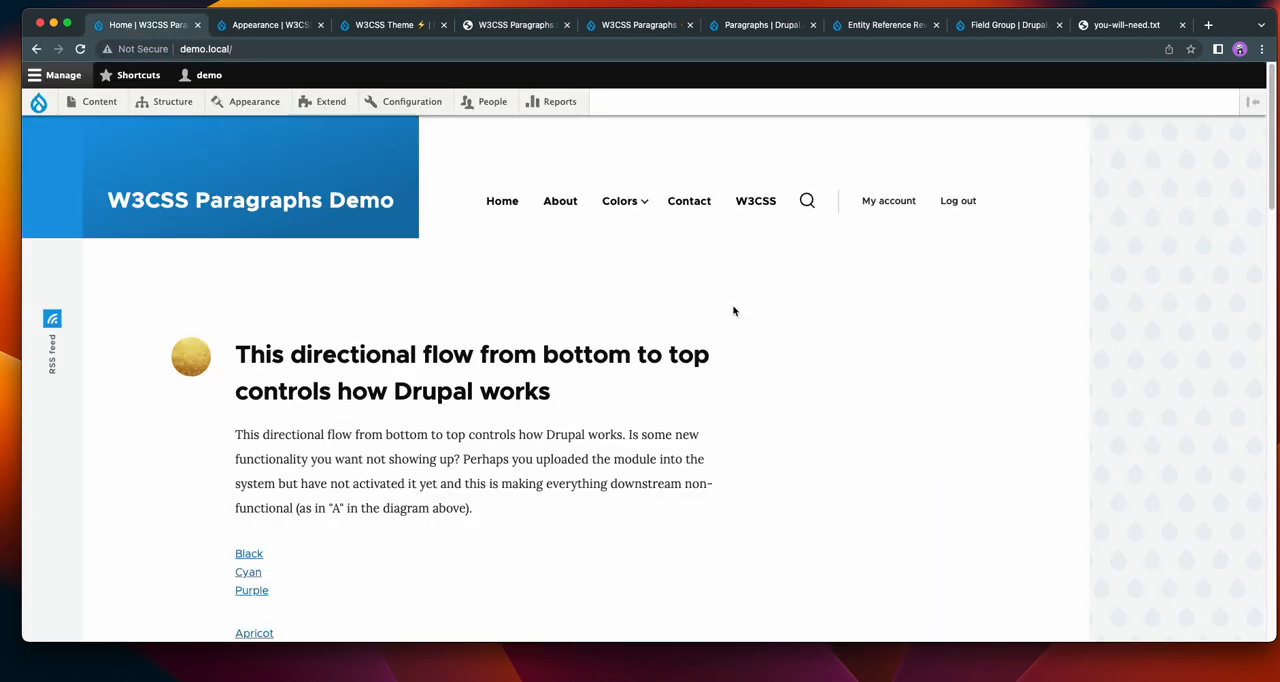
click(255, 102)
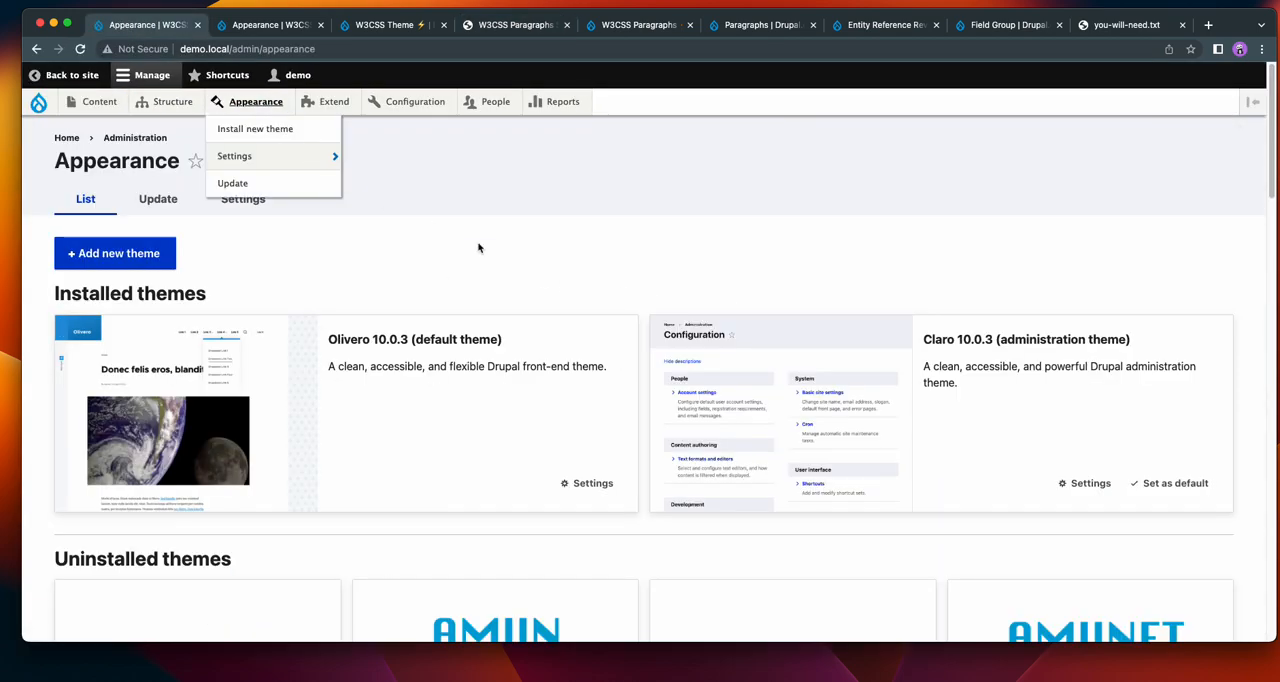
scroll(711, 408, down, 15)
scroll(745, 481, up, 3)
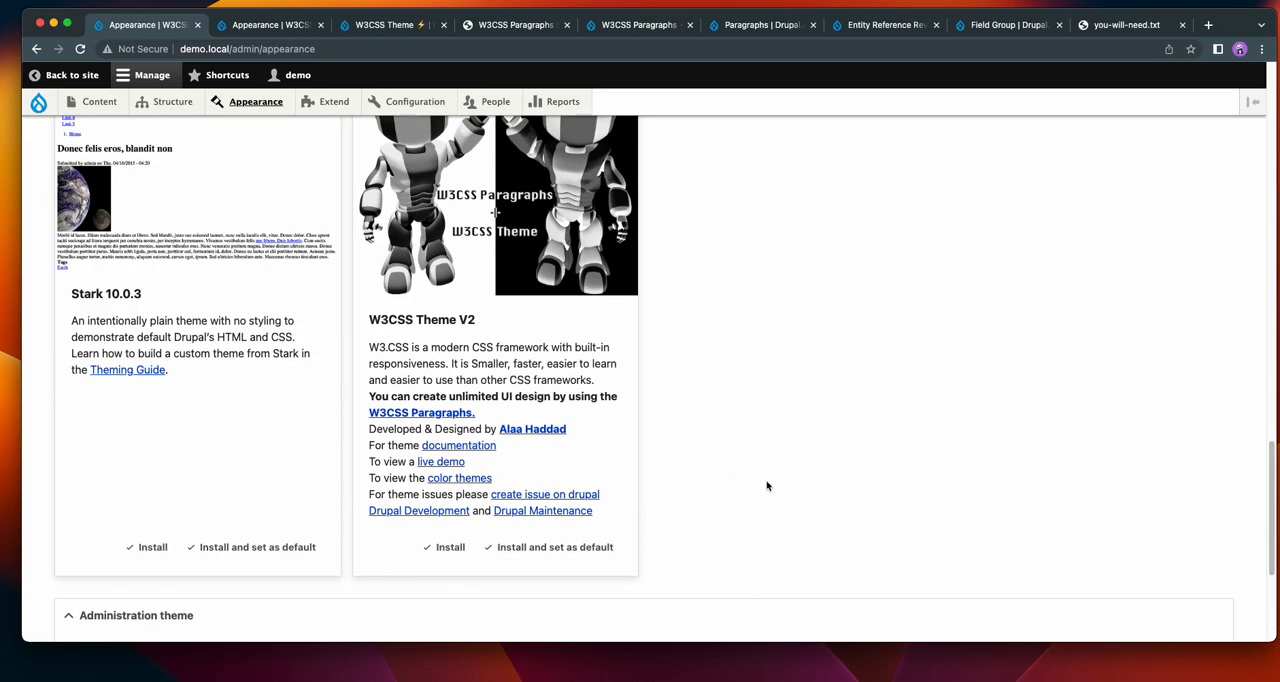
click(573, 547)
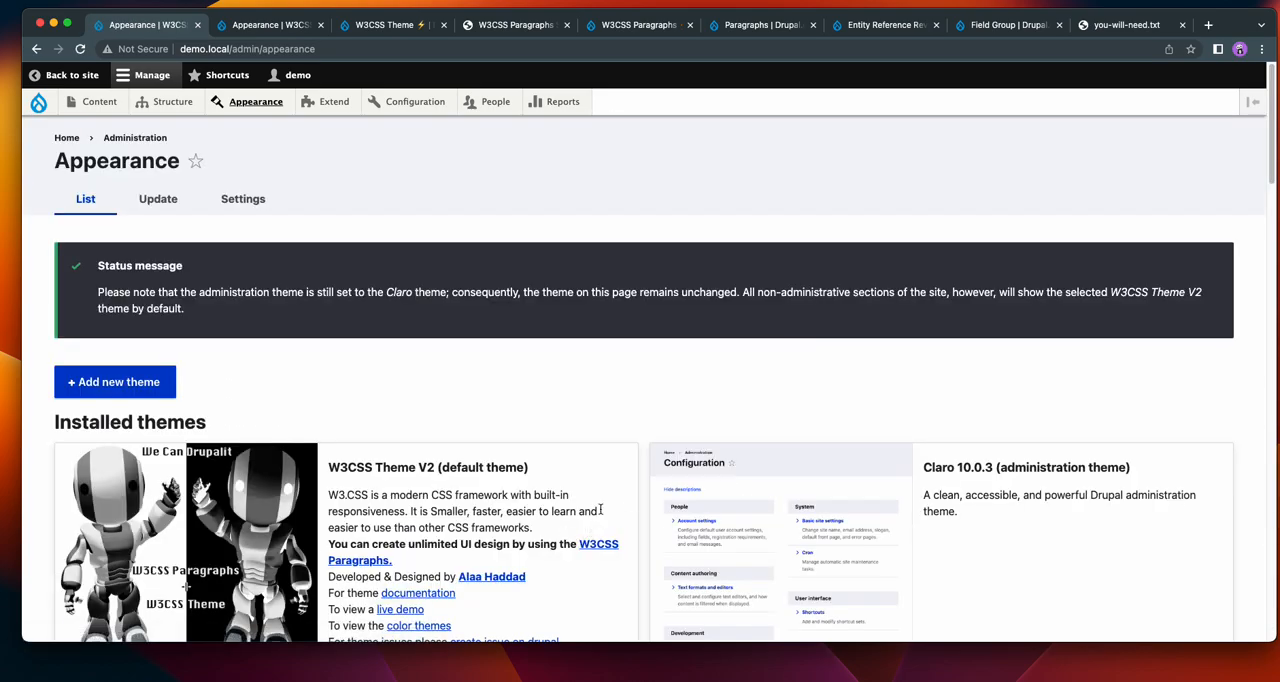
Filter the demo site's modules by "w3css" and install W3CSS Paragraphs Slideshow together with its required modules.
click(331, 102)
click(222, 330)
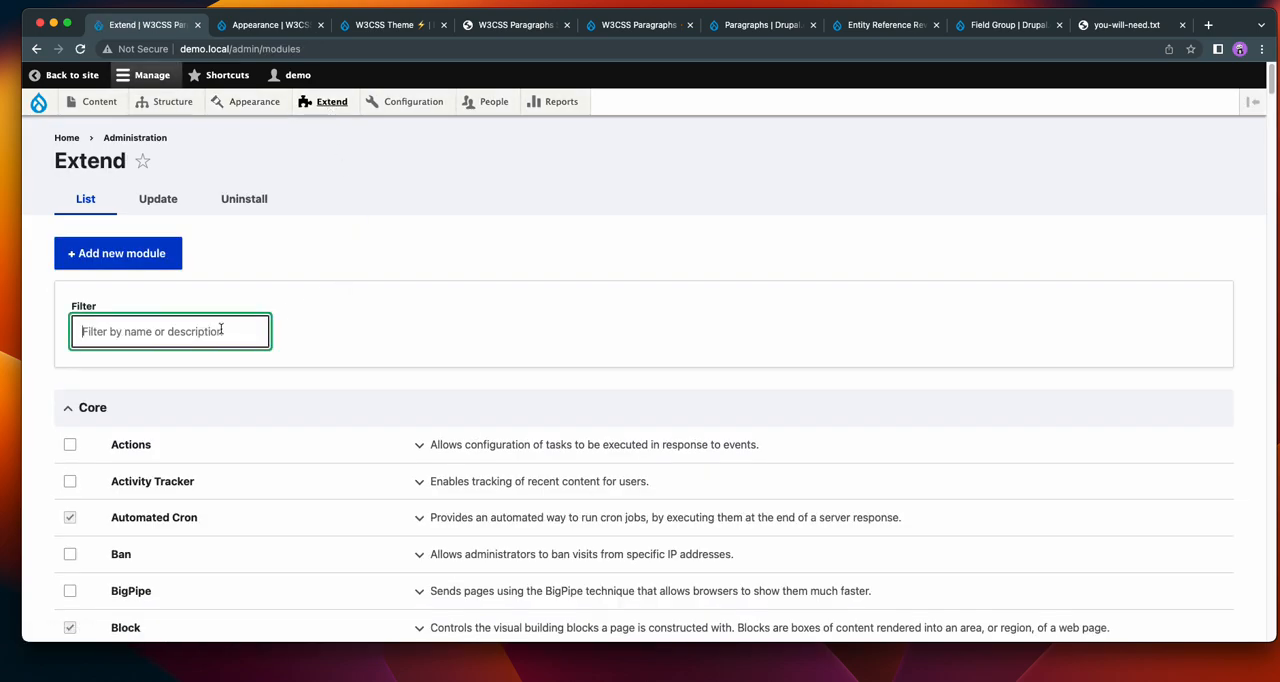
text(w)
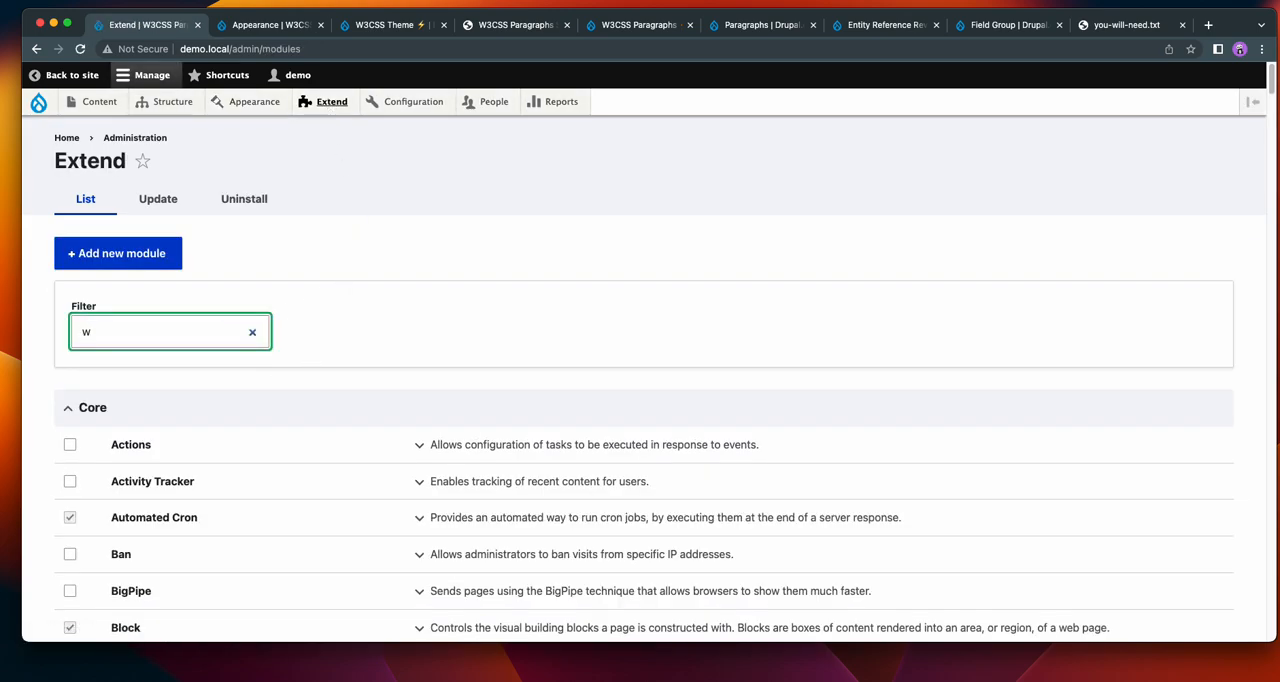
text(3css)
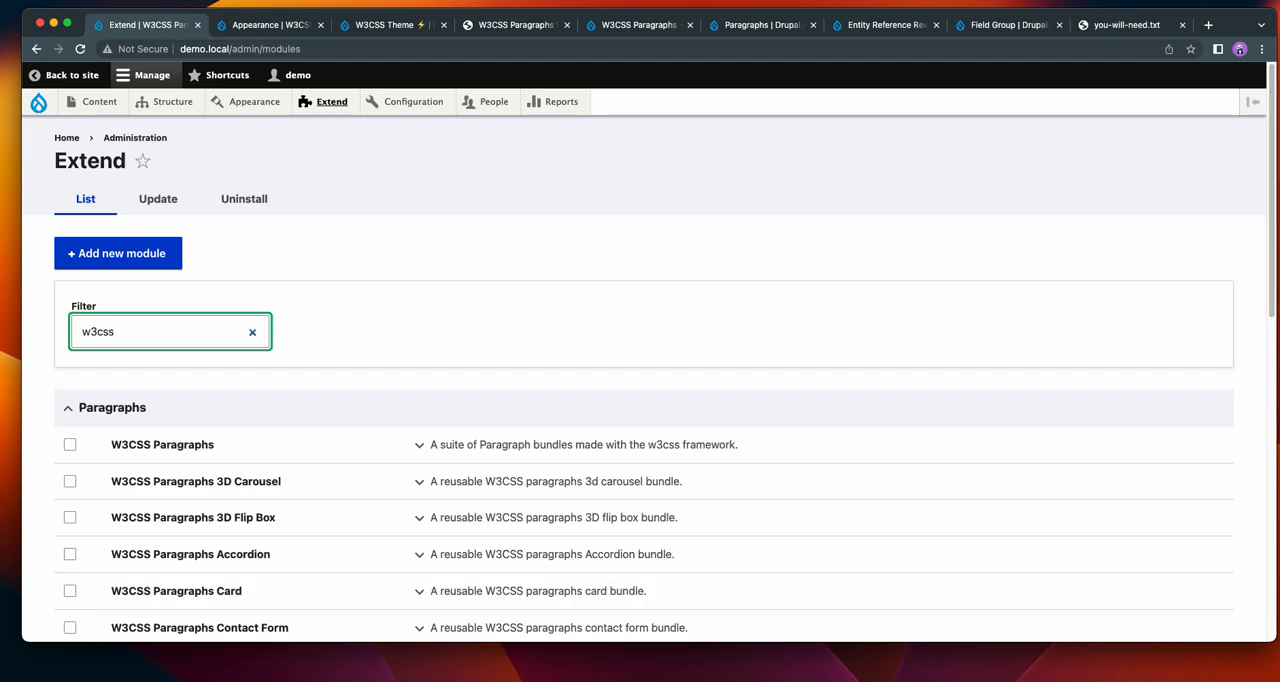
scroll(514, 369, down, 10)
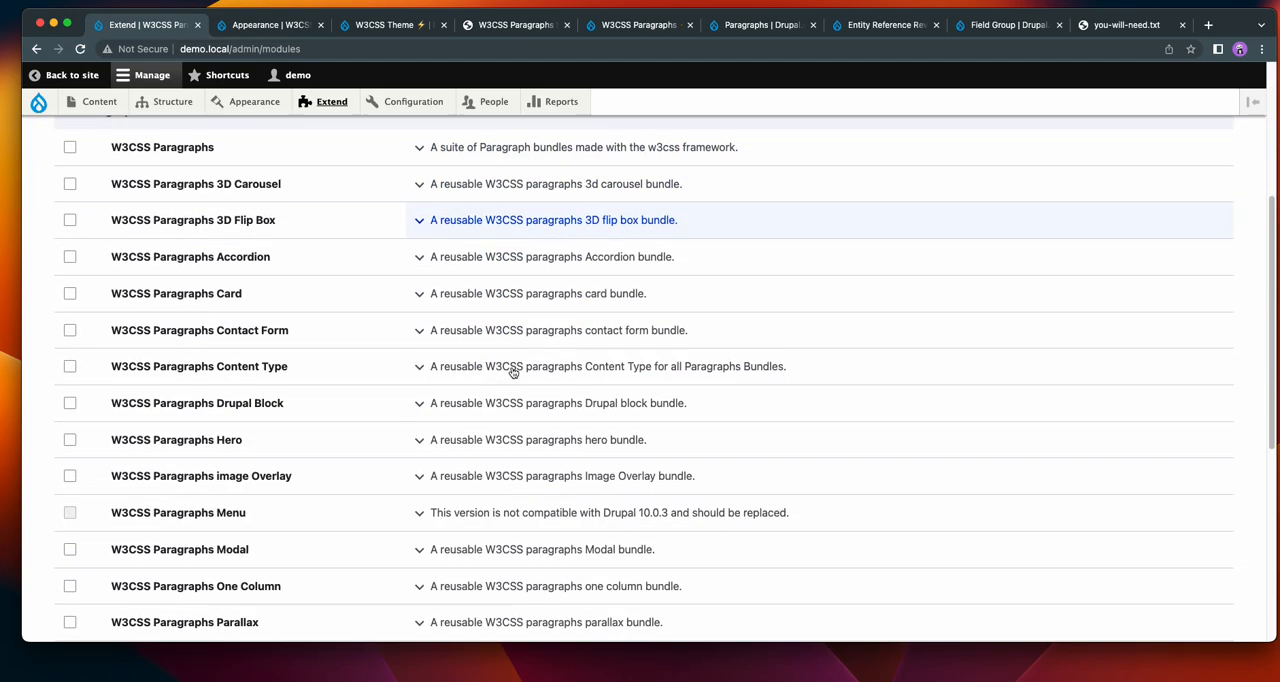
click(70, 486)
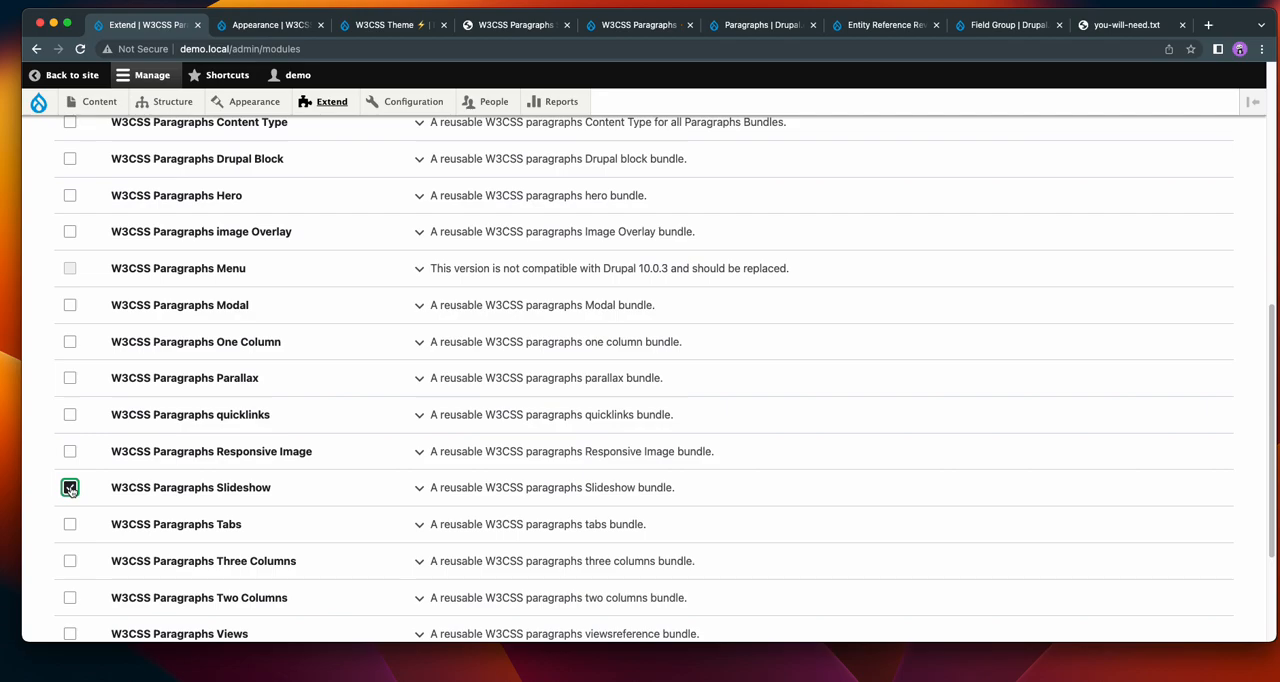
scroll(353, 443, down, 3)
click(75, 548)
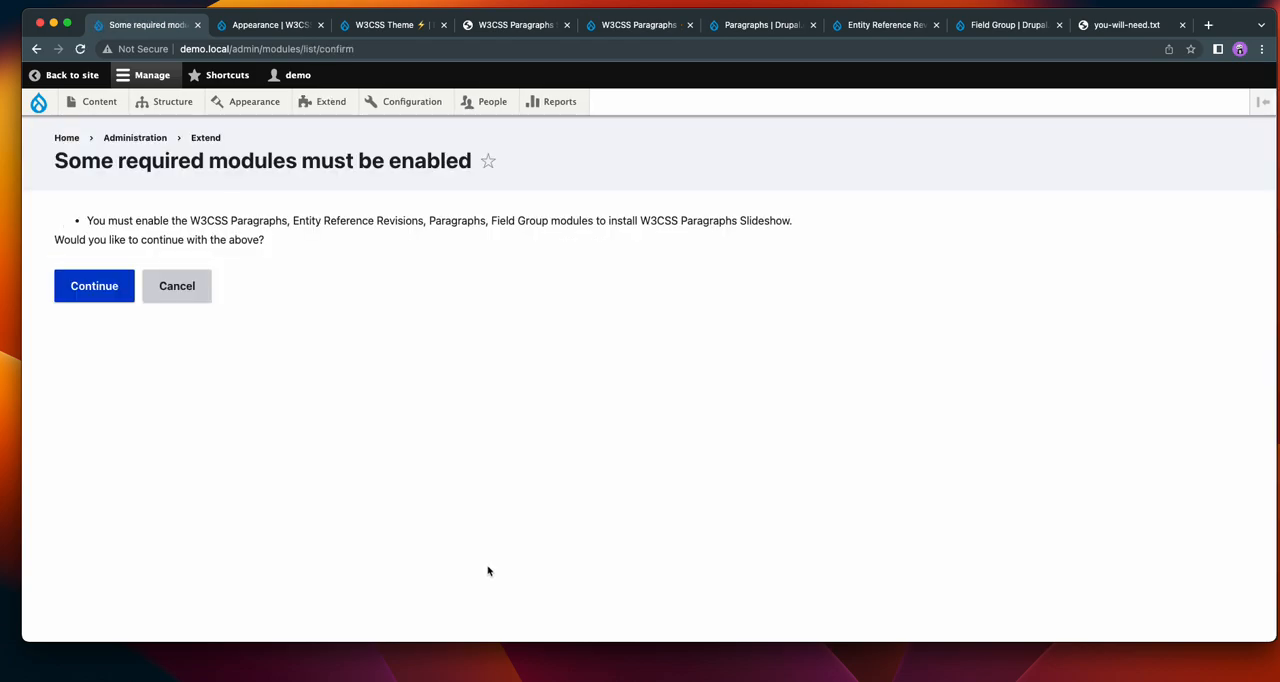
click(94, 292)
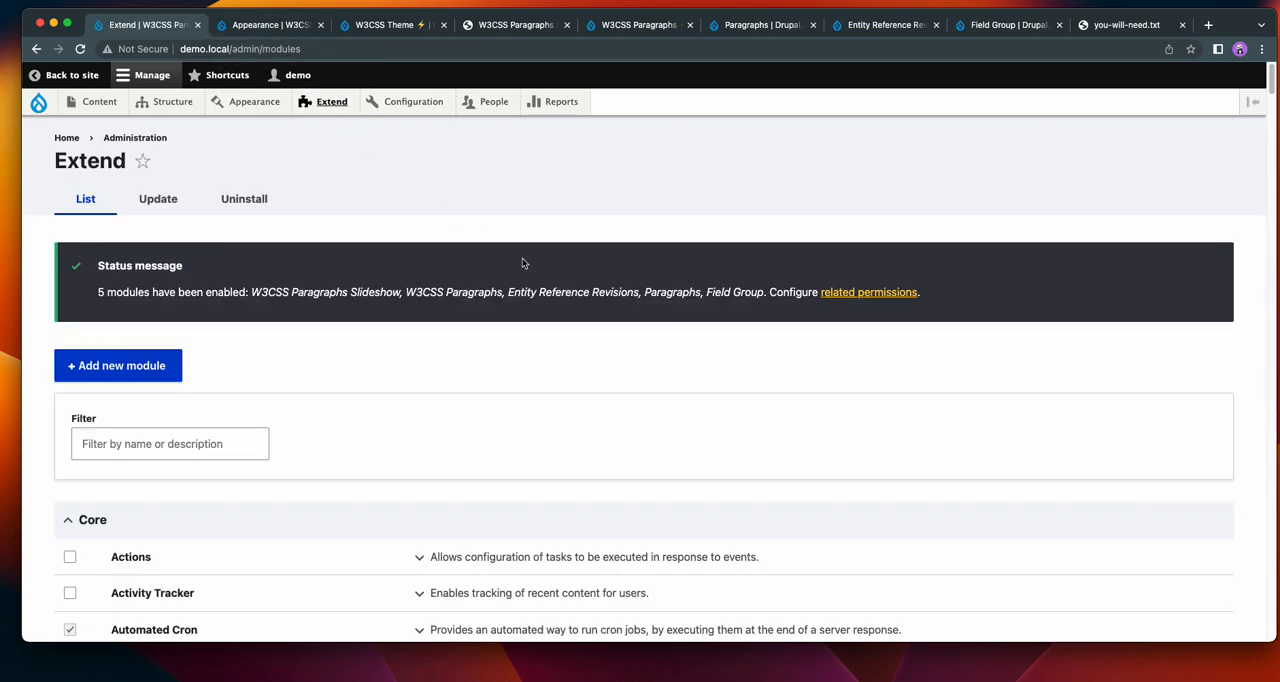
Add a content type named "demo" and save it, continuing to its field management.
mouse_move(170, 102)
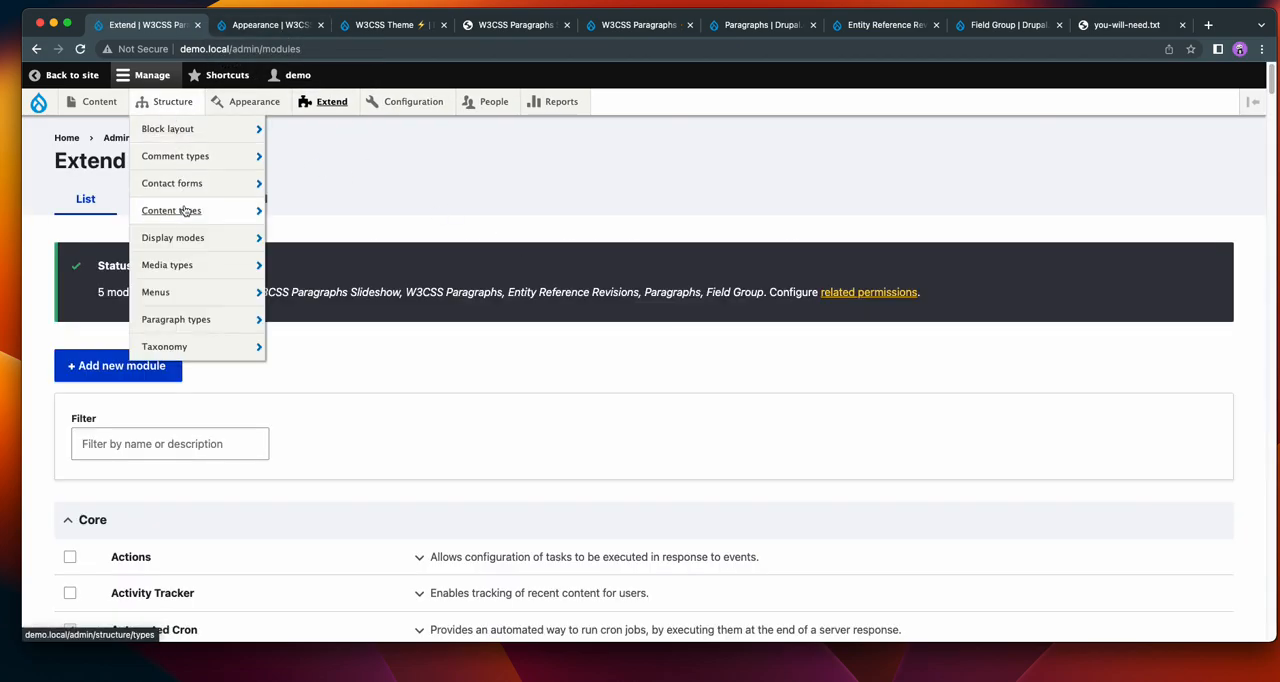
mouse_move(184, 210)
click(315, 214)
click(192, 234)
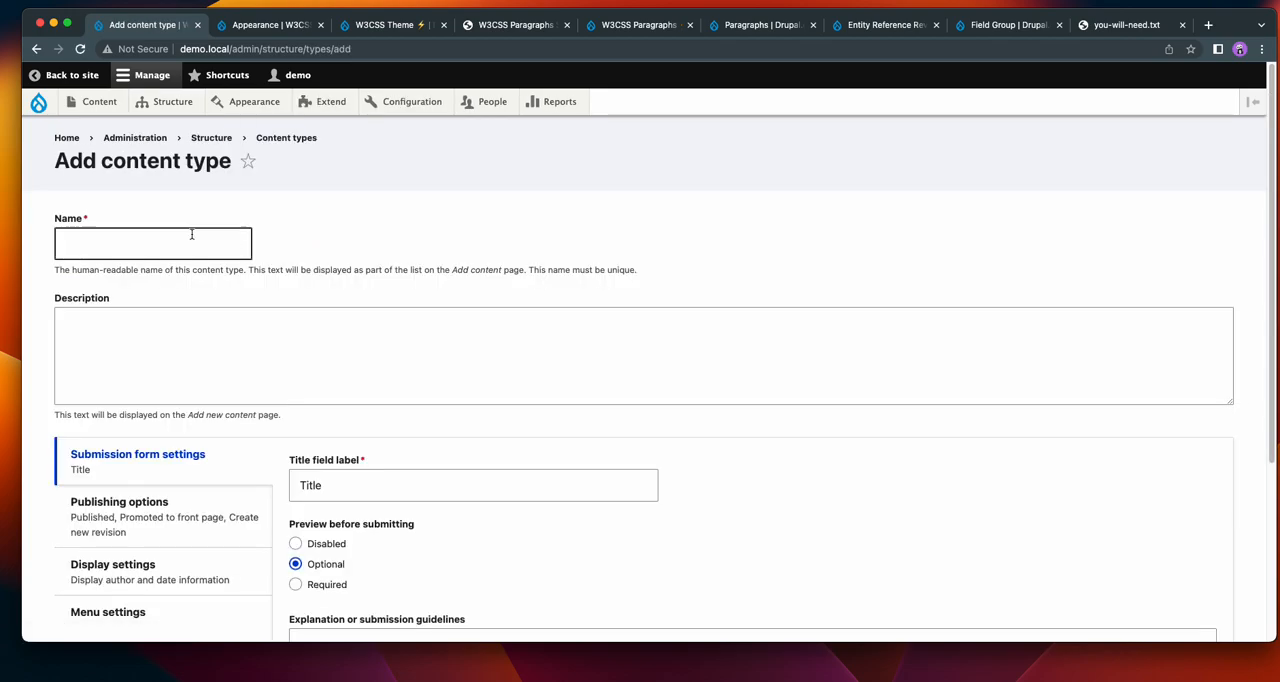
click(177, 286)
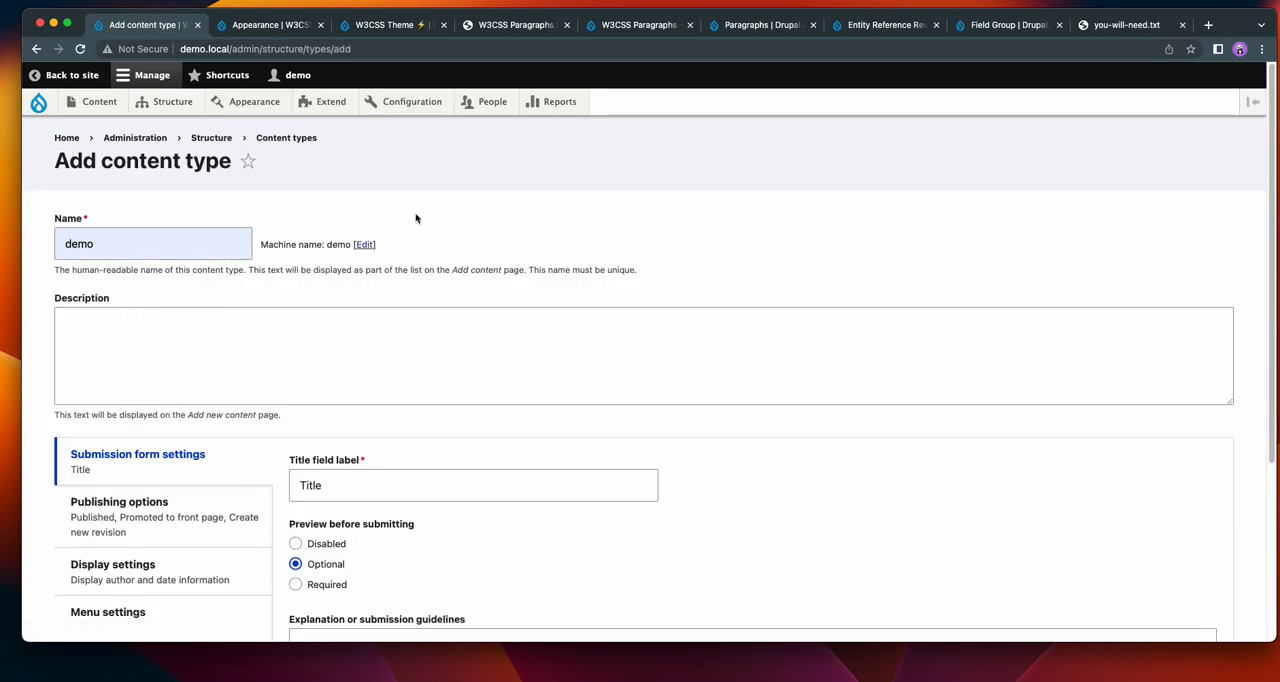
scroll(390, 380, down, 5)
click(160, 547)
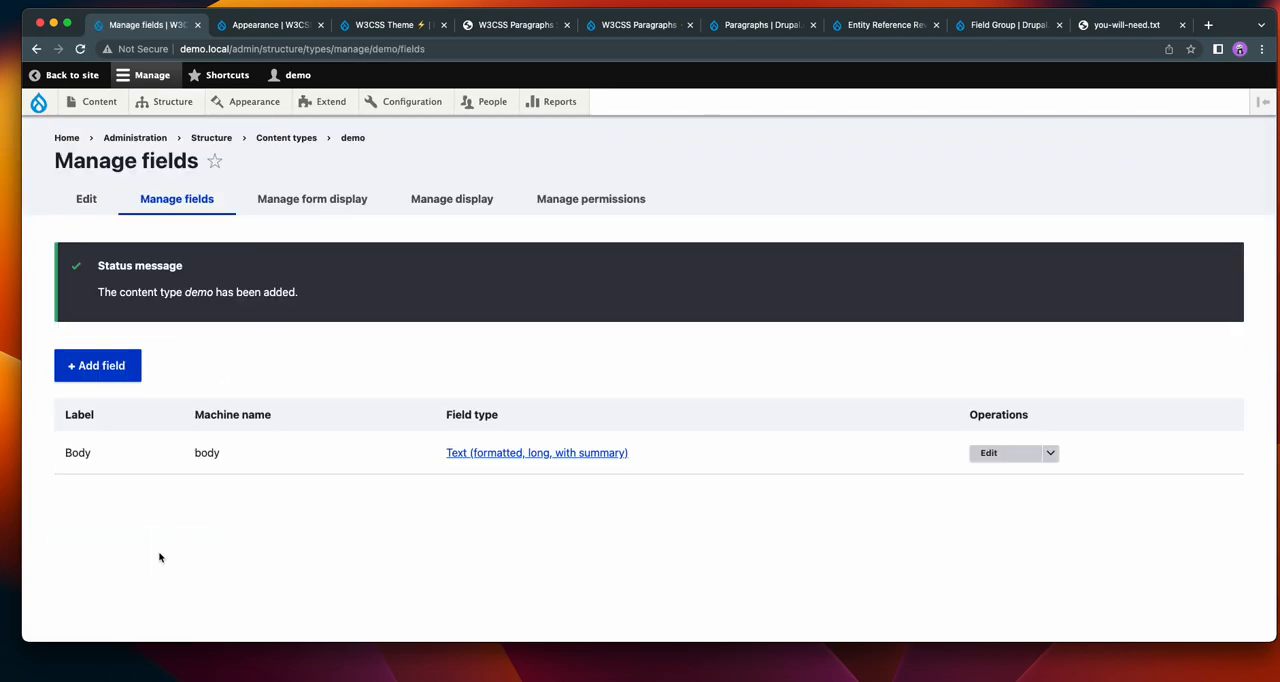
Delete the Body field from the demo content type and confirm the deletion.
click(1050, 453)
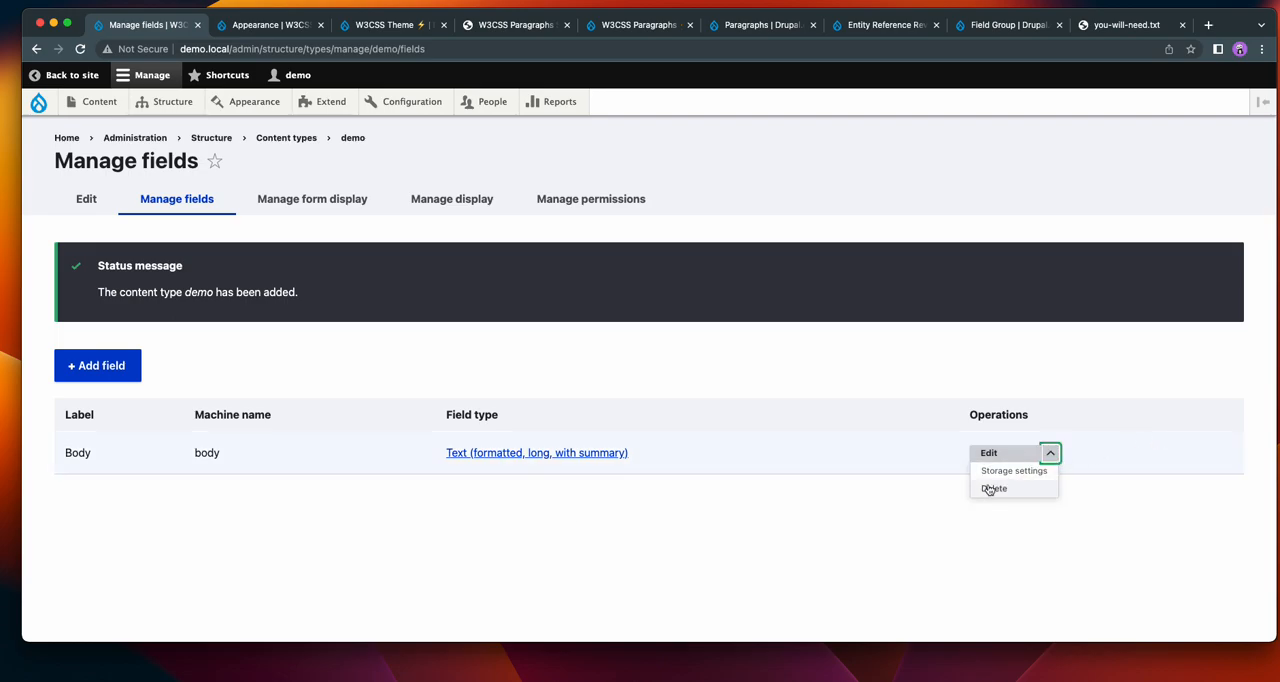
click(992, 488)
click(90, 490)
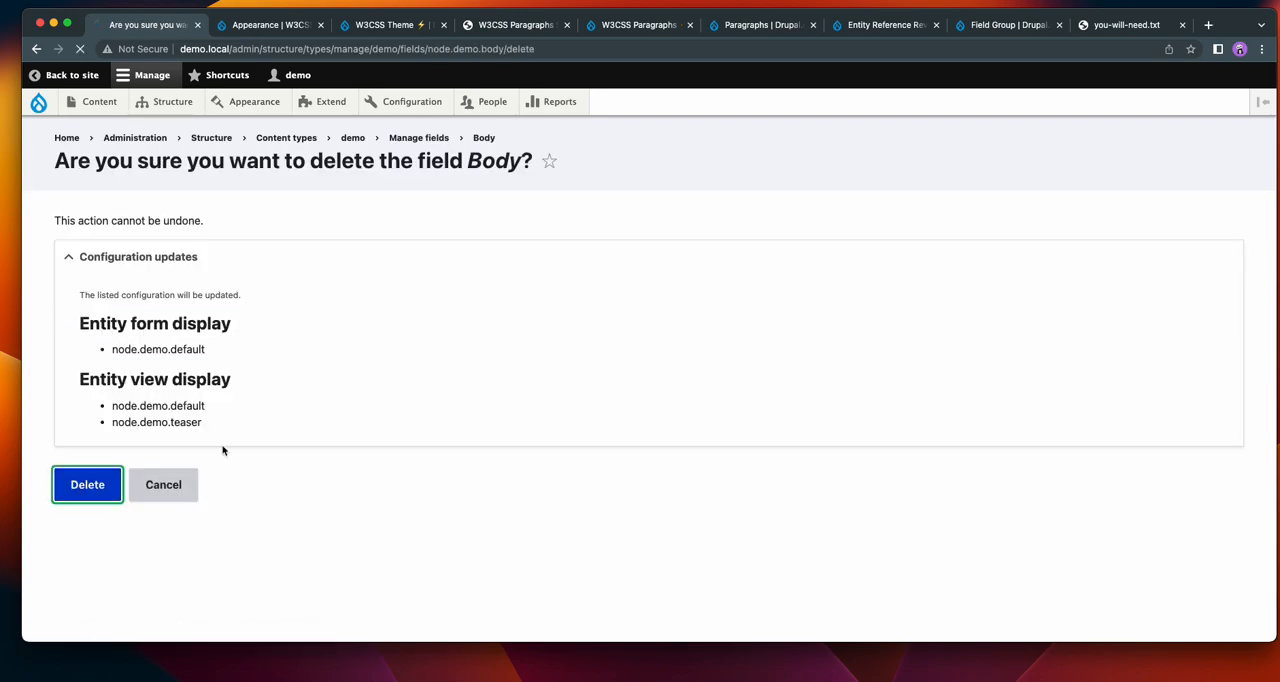
Add a Paragraph reference revisions field labelled "demo" to the content type and save its field settings with unlimited values.
click(115, 366)
click(189, 262)
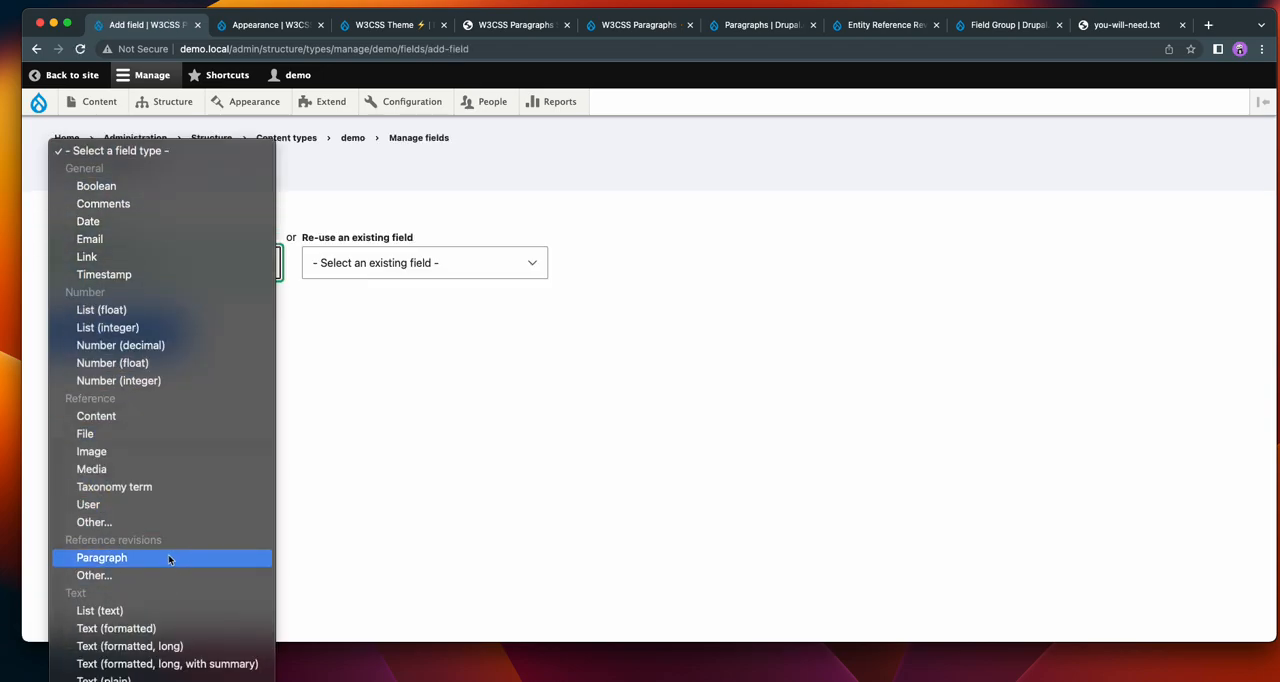
click(168, 557)
click(103, 343)
click(116, 381)
click(126, 402)
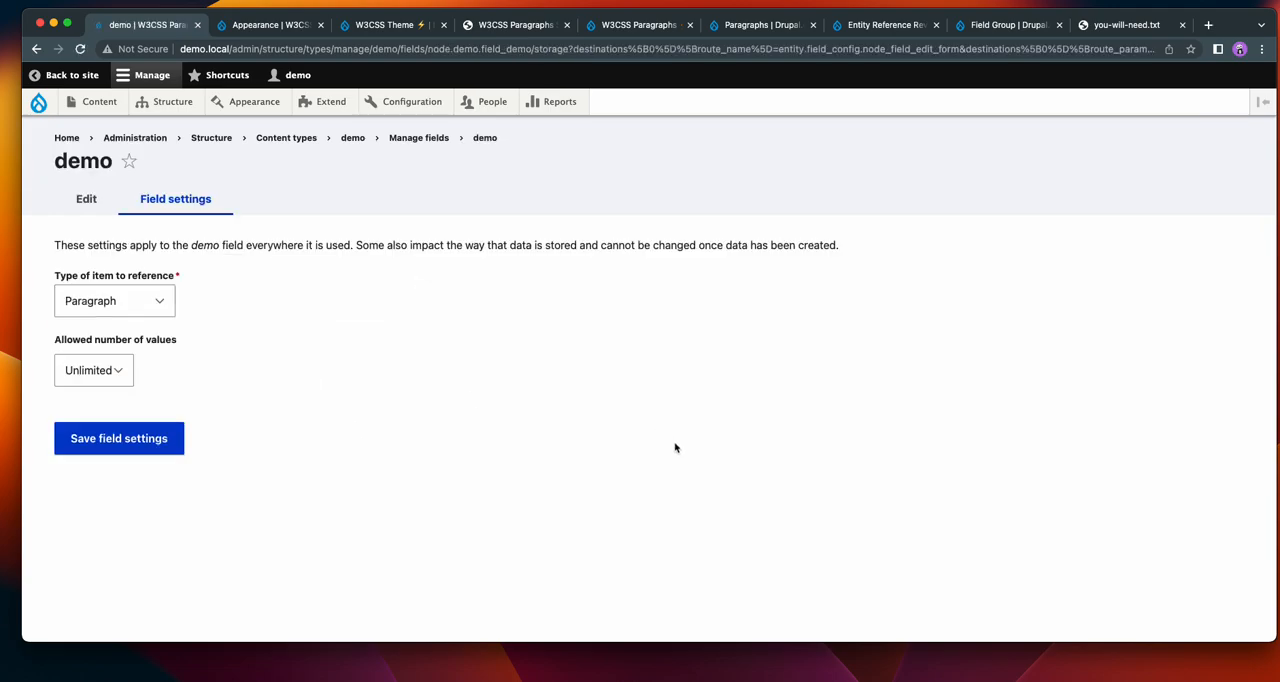
click(160, 447)
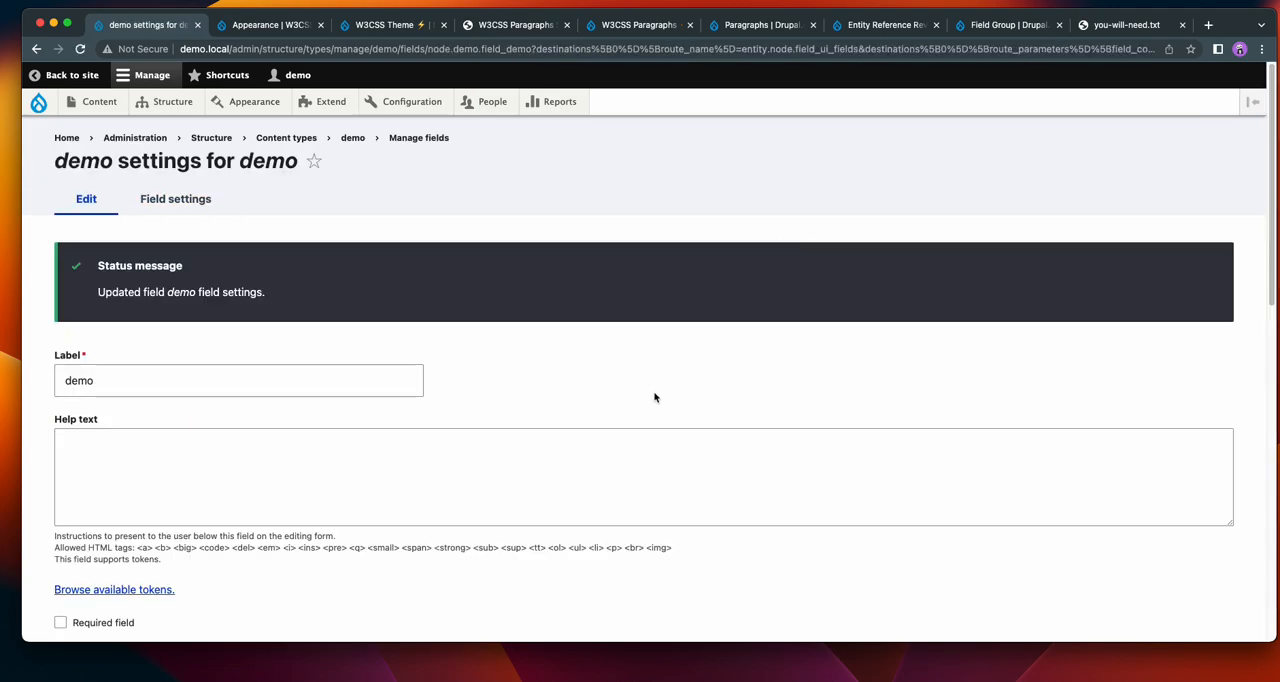
Exclude the w3css Shared and Slideshow Section paragraph types from the demo field and save its settings.
scroll(670, 390, down, 10)
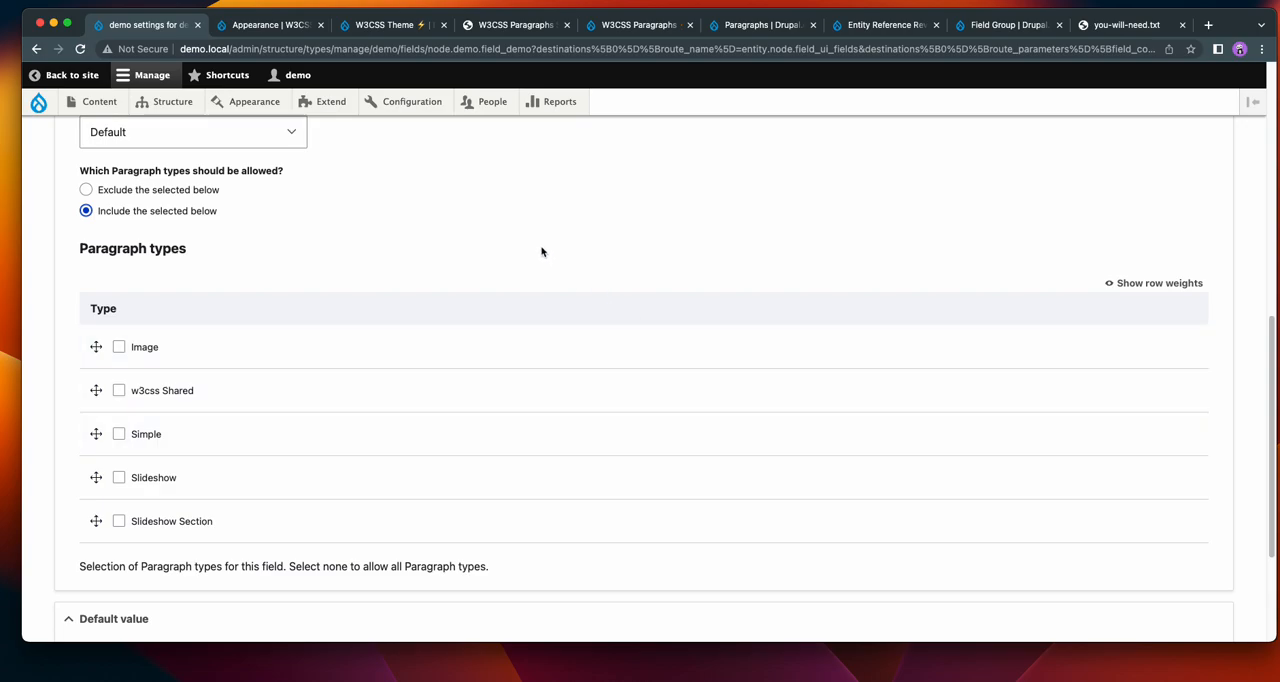
click(176, 192)
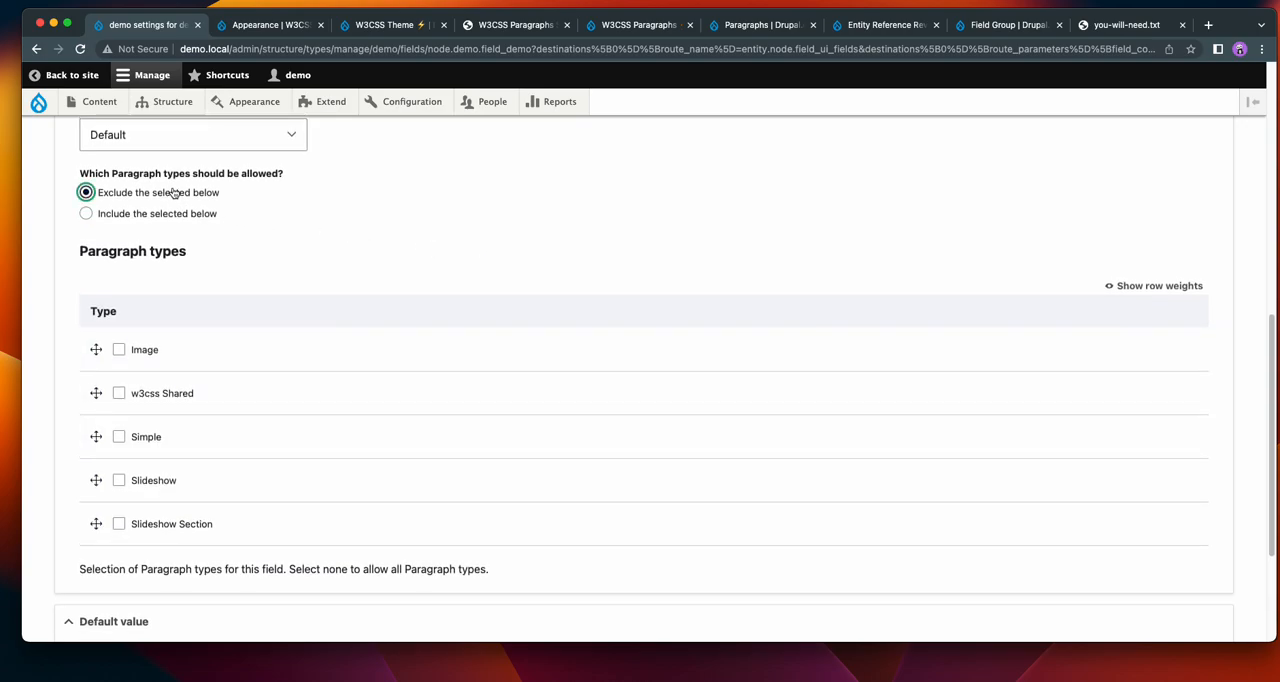
click(117, 393)
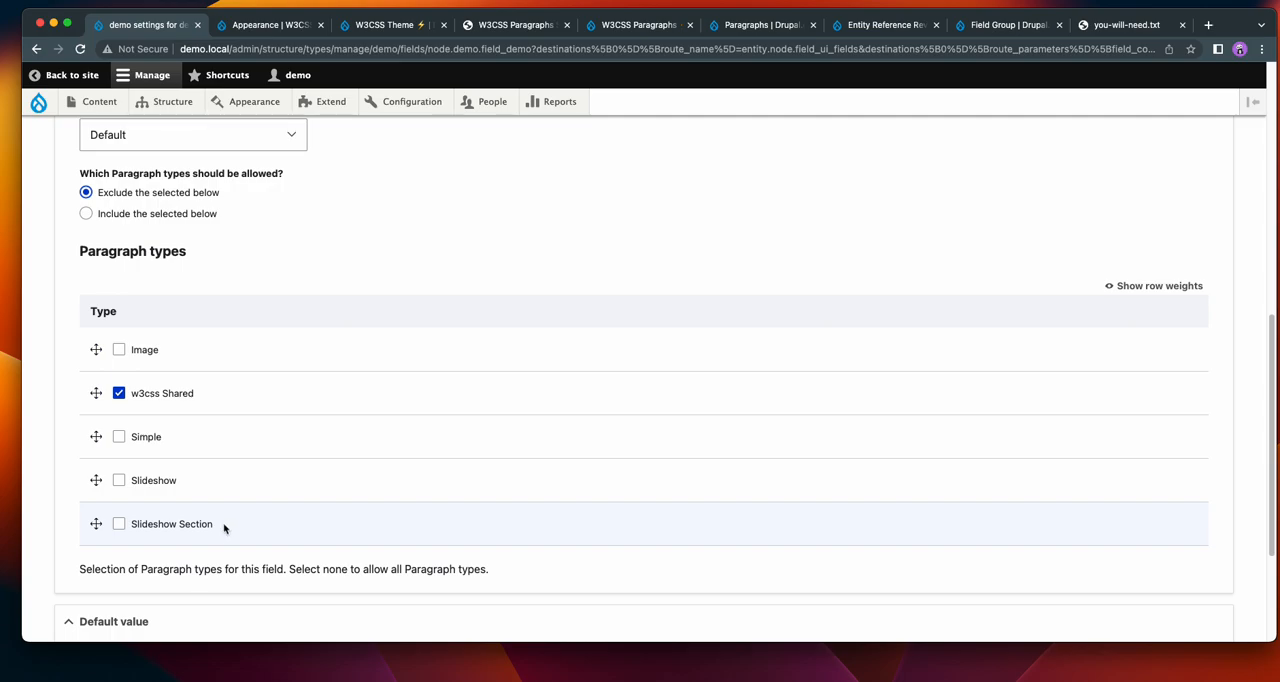
click(119, 524)
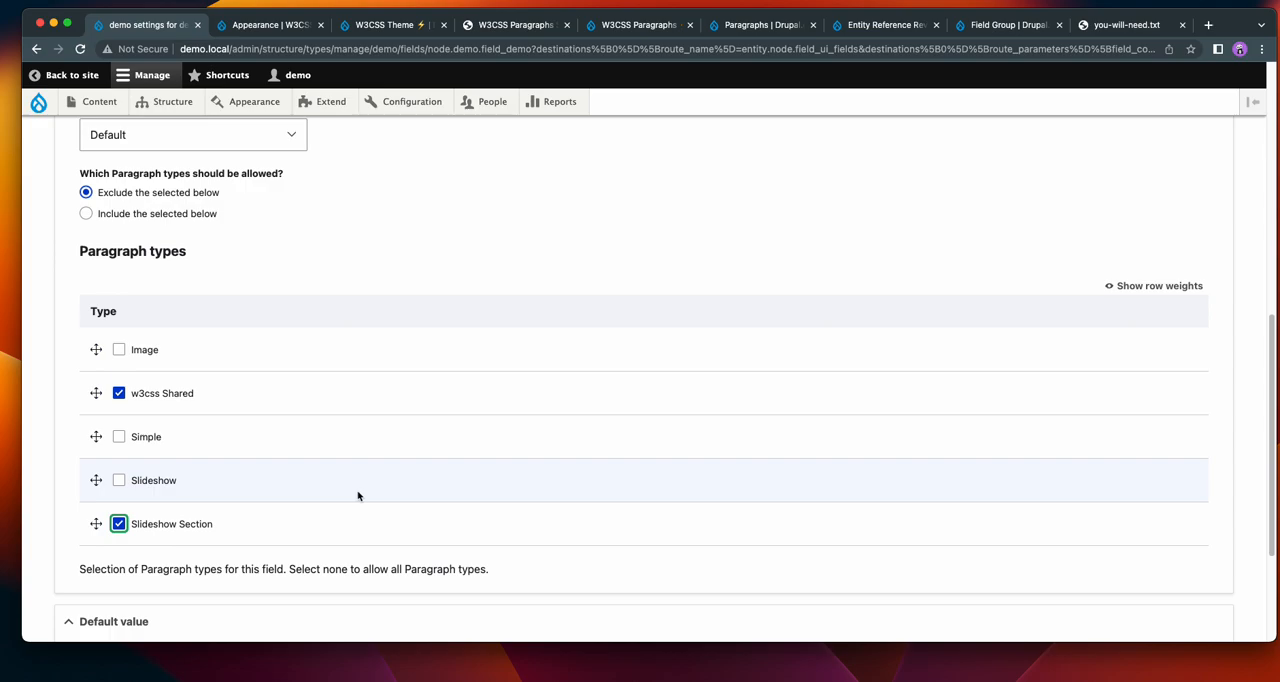
scroll(342, 476, down, 4)
click(124, 546)
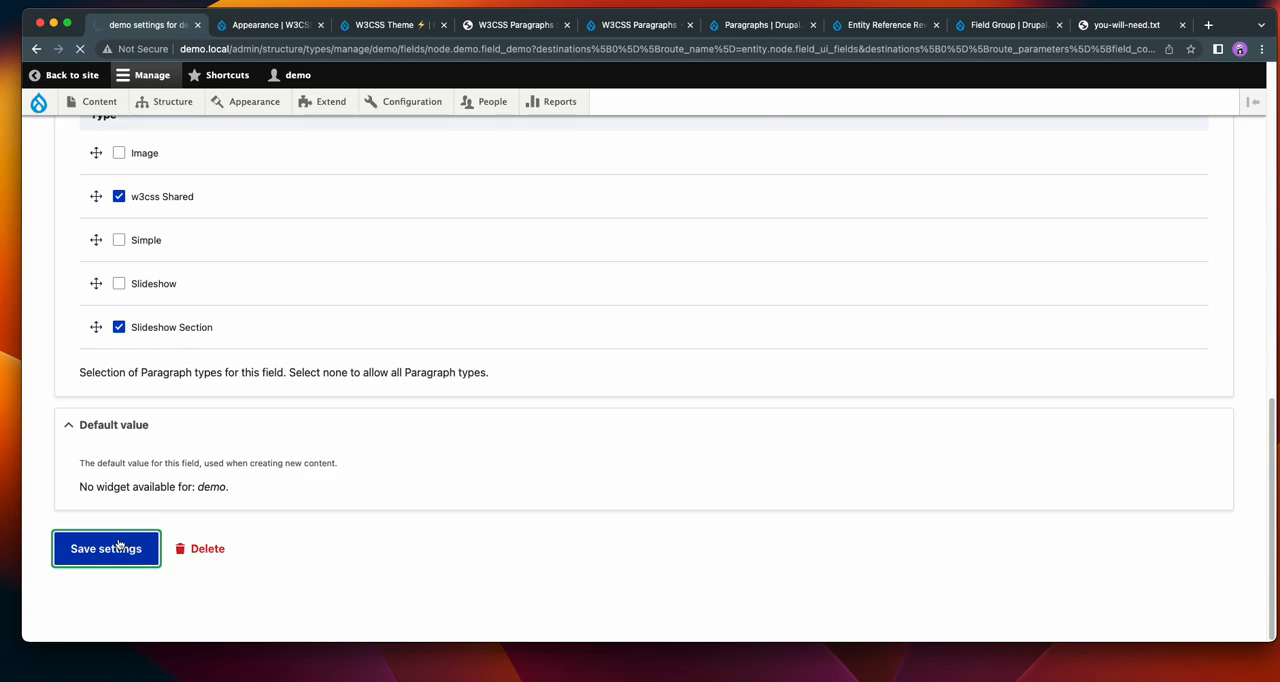
Review the Animated Tab Opacity slideshow and its numbered slide controls on the W3CSS Paragraphs Slideshow Bundle demo page.
click(258, 26)
click(484, 30)
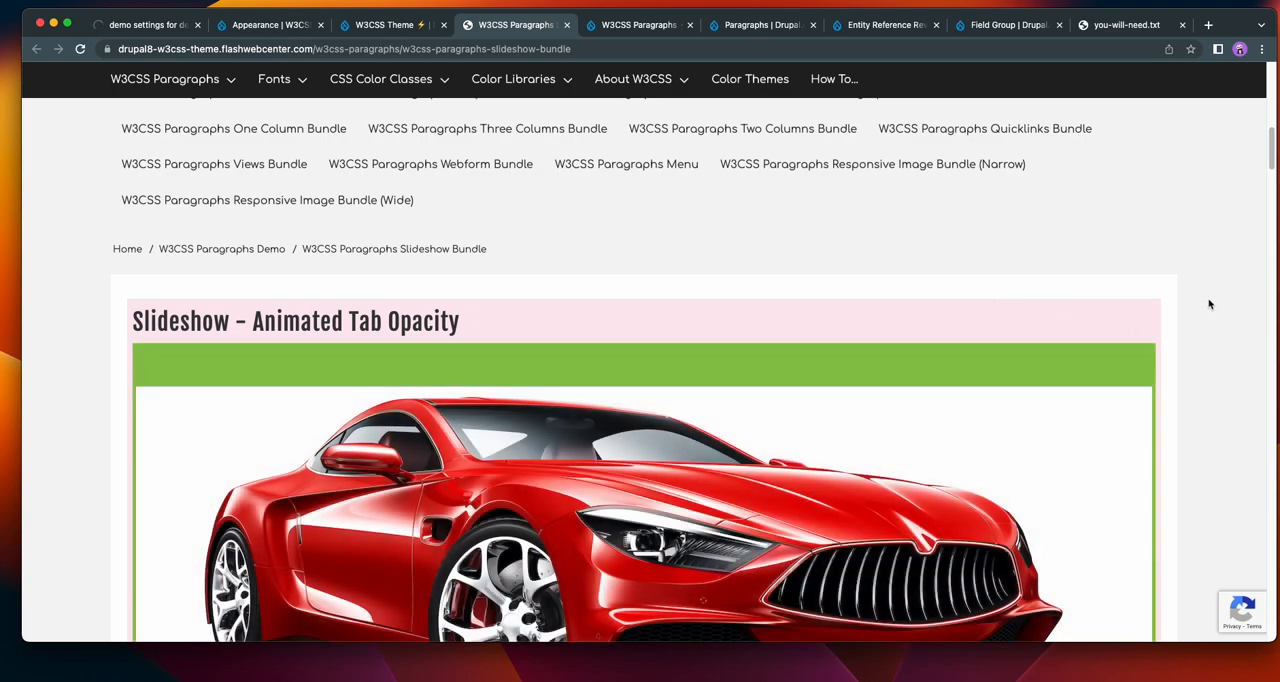
scroll(1204, 310, down, 3)
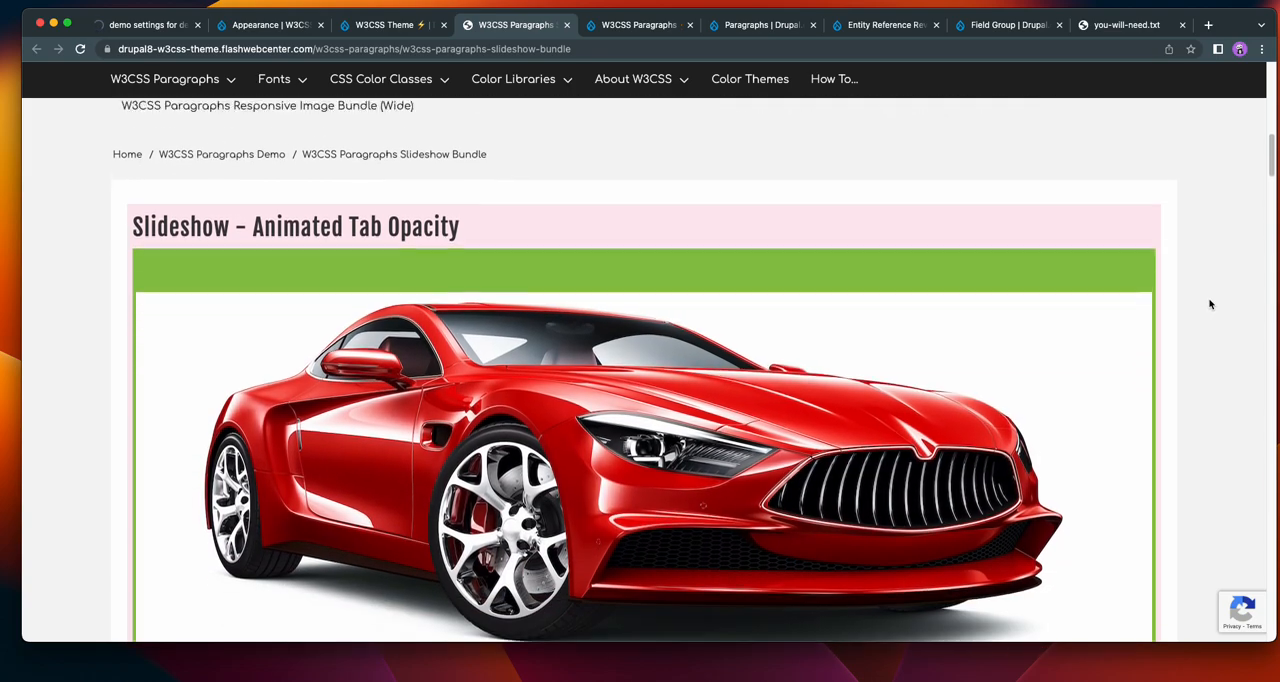
scroll(1209, 304, down, 2)
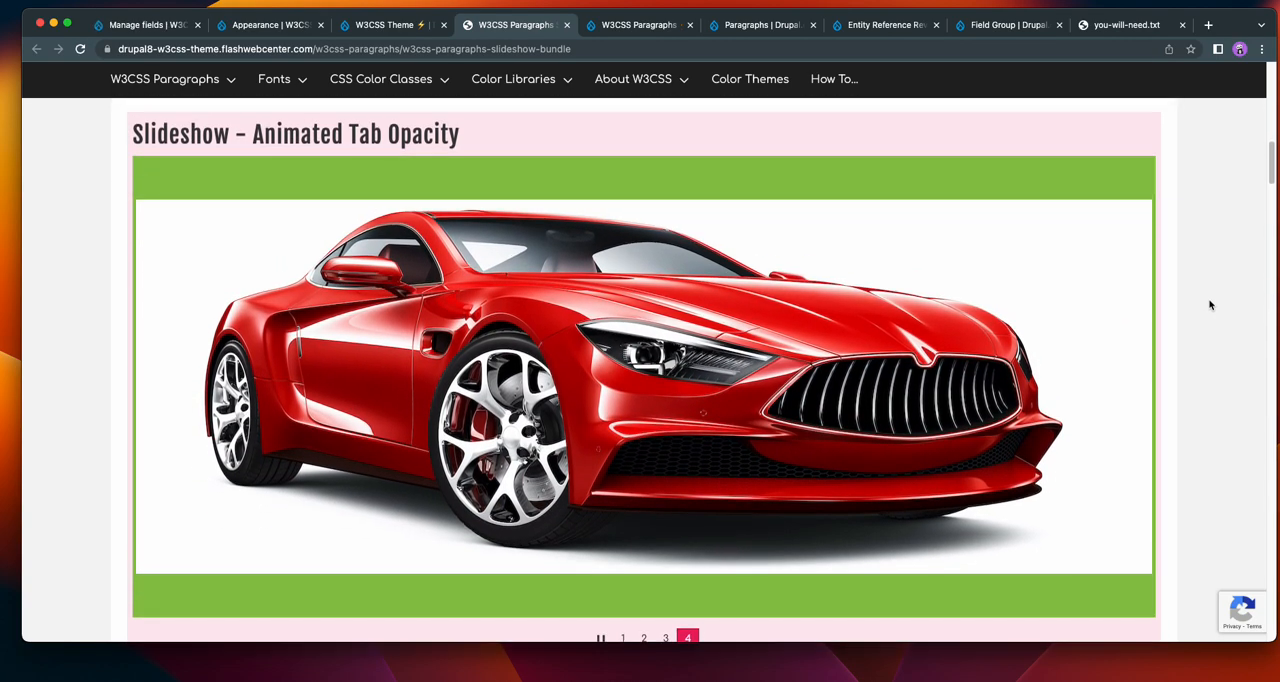
scroll(1210, 305, up, 1)
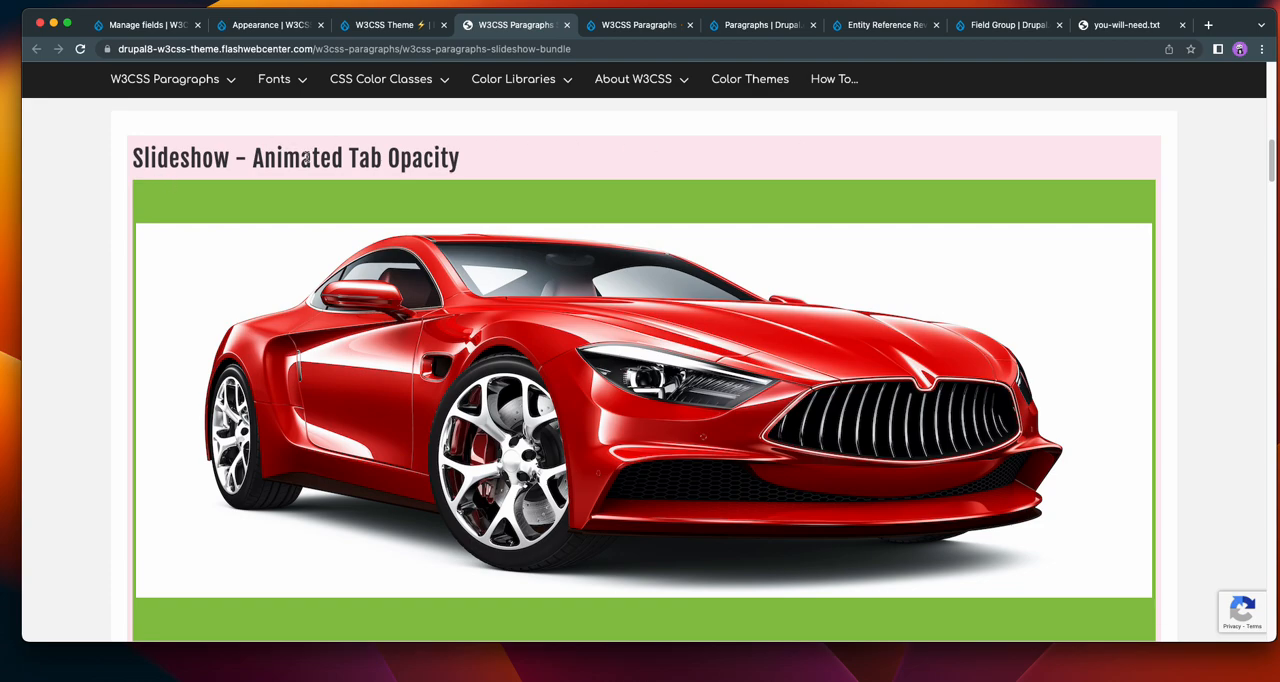
scroll(1093, 435, down, 1)
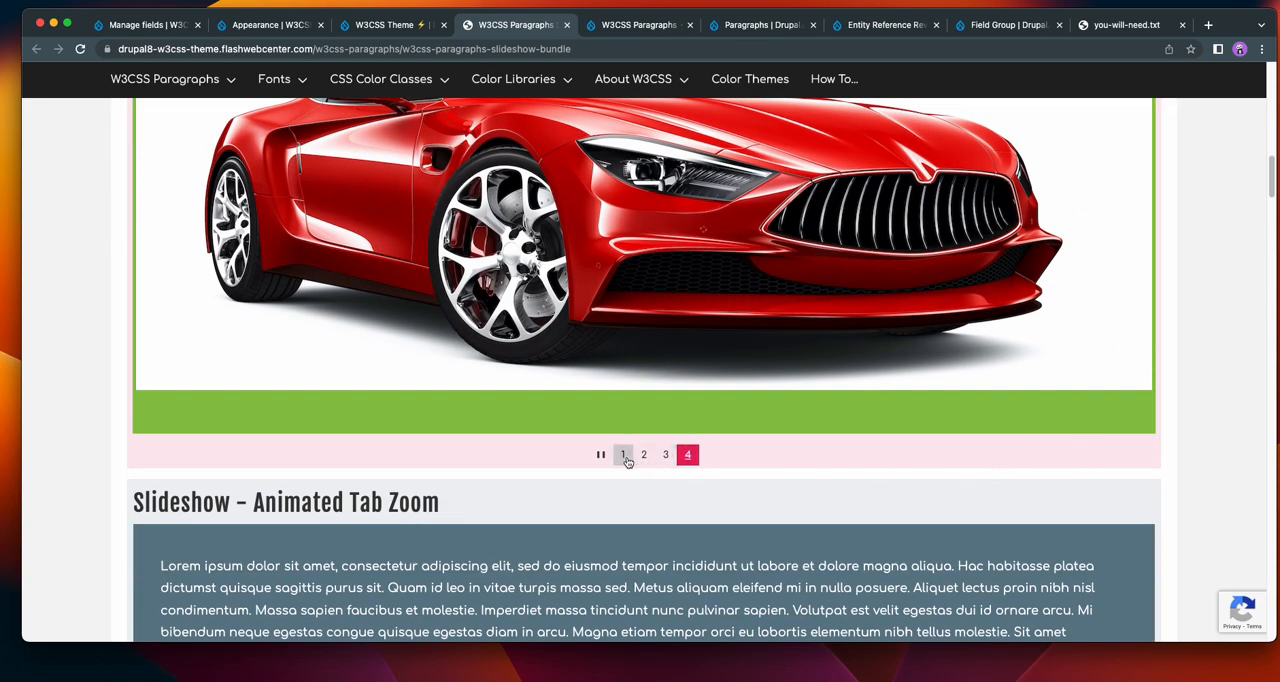
scroll(1208, 422, up, 10)
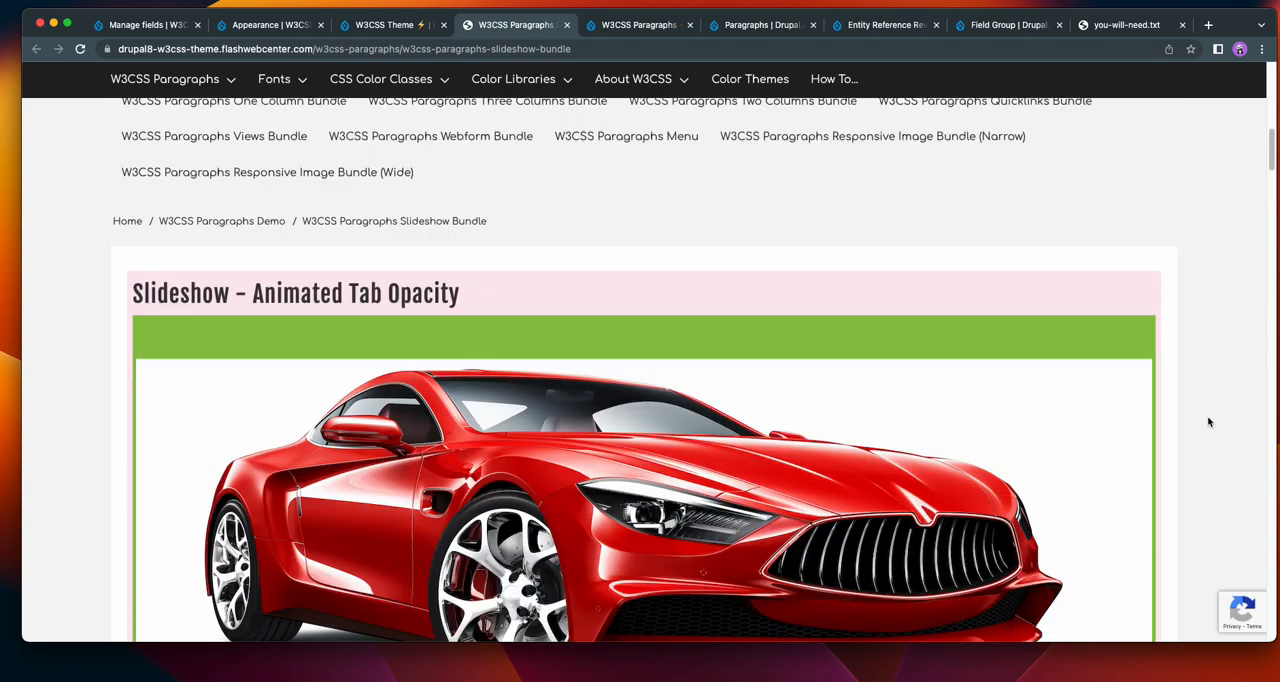
Start a new demo content item on the demo site with a Slideshow paragraph and the title "The software you need to get is free".
click(150, 30)
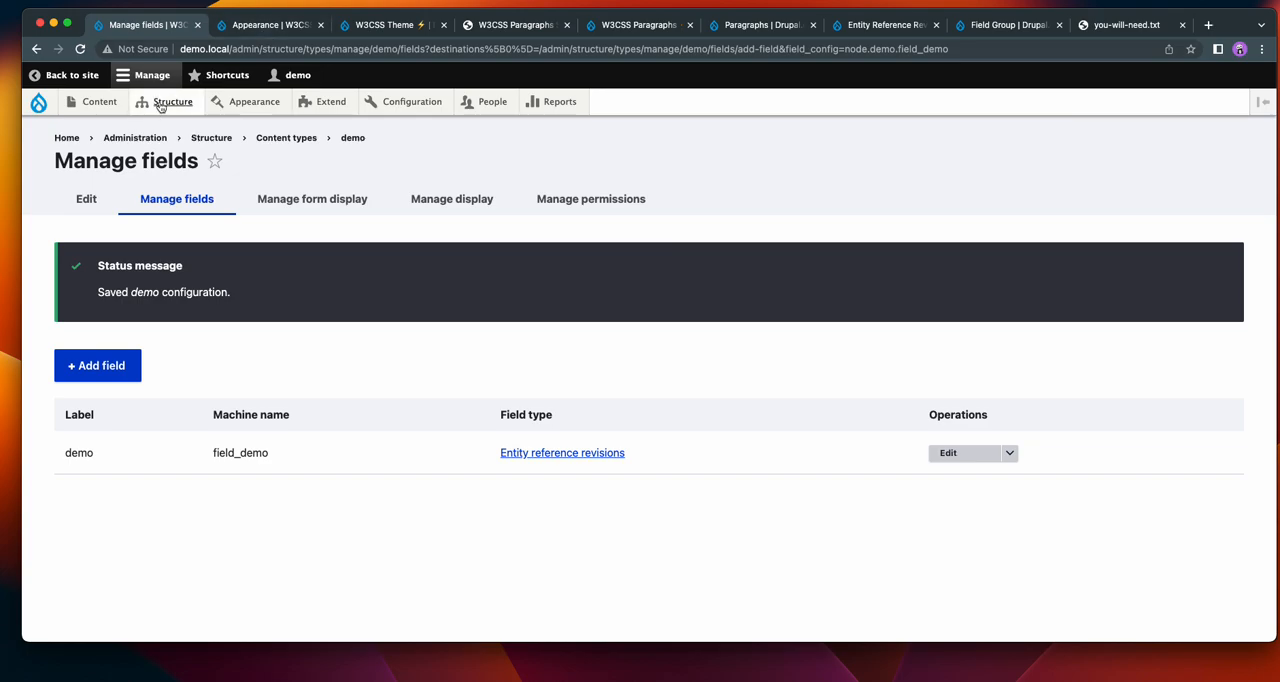
mouse_move(99, 101)
mouse_move(103, 128)
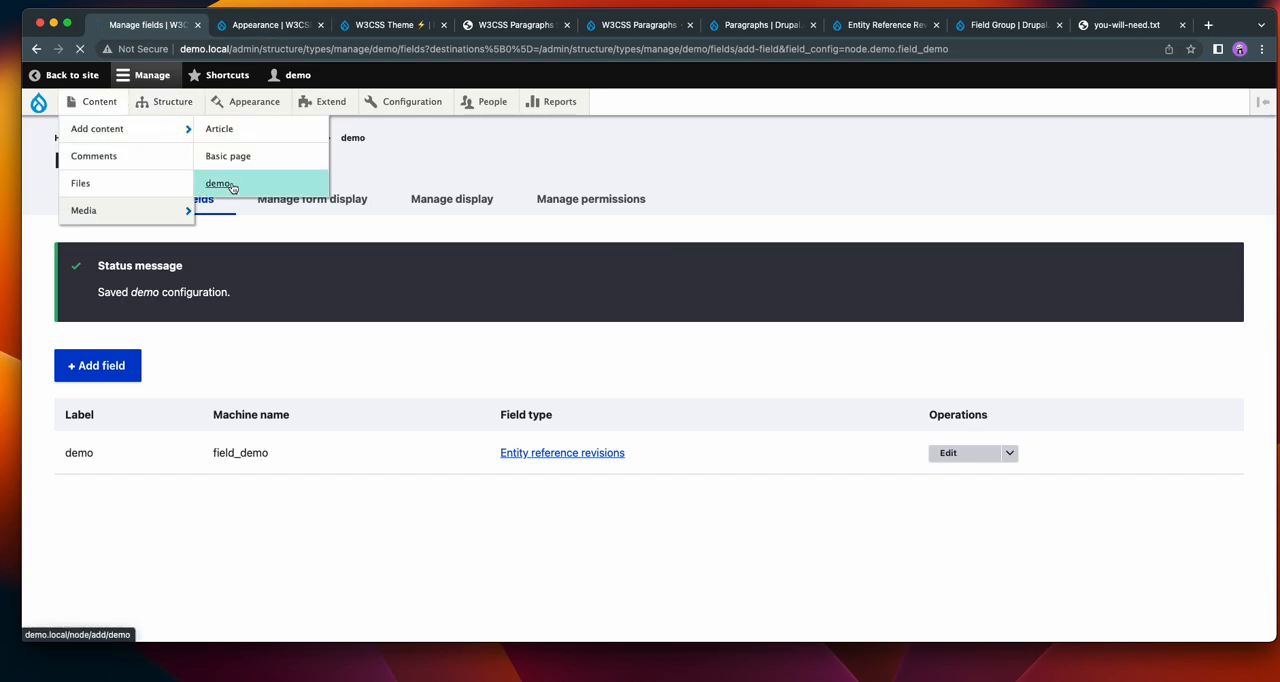
click(228, 183)
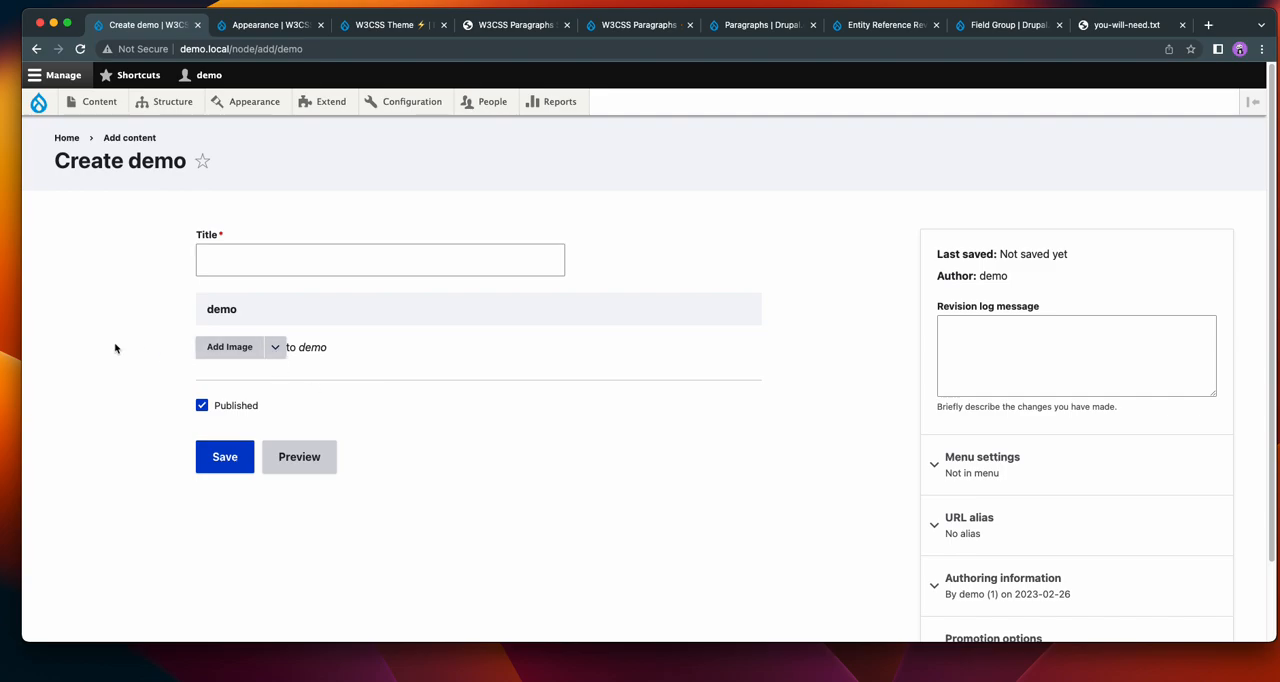
click(276, 348)
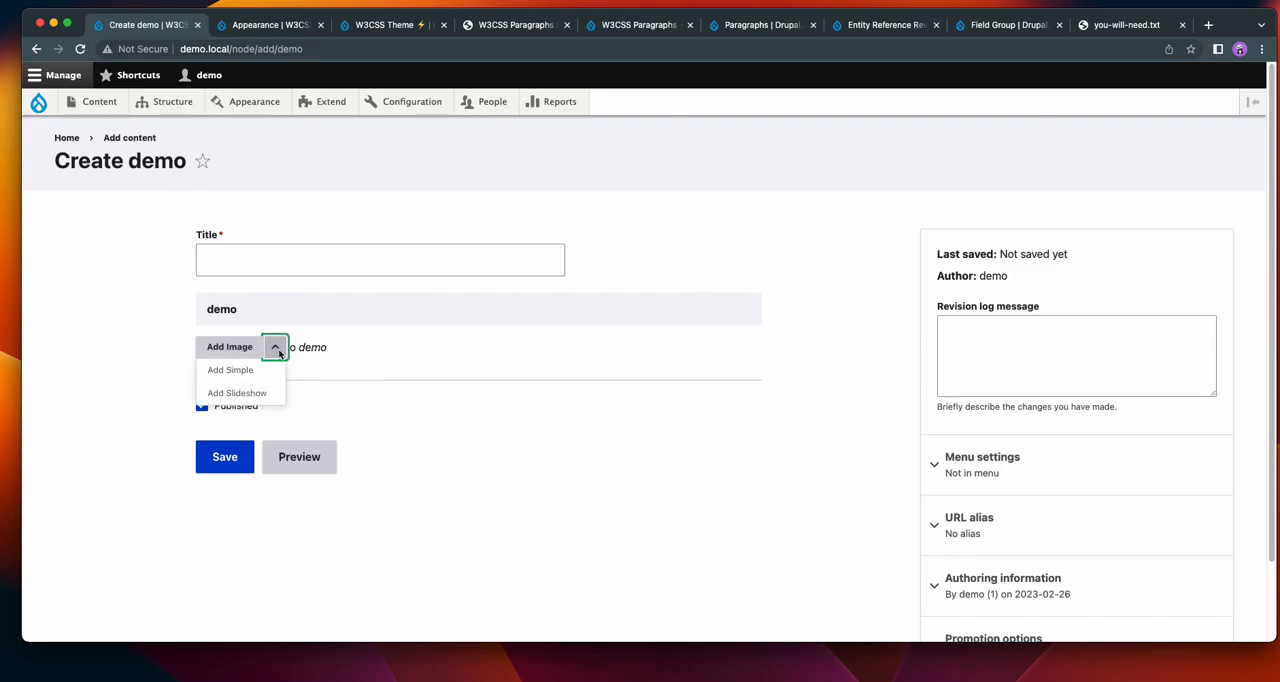
click(240, 393)
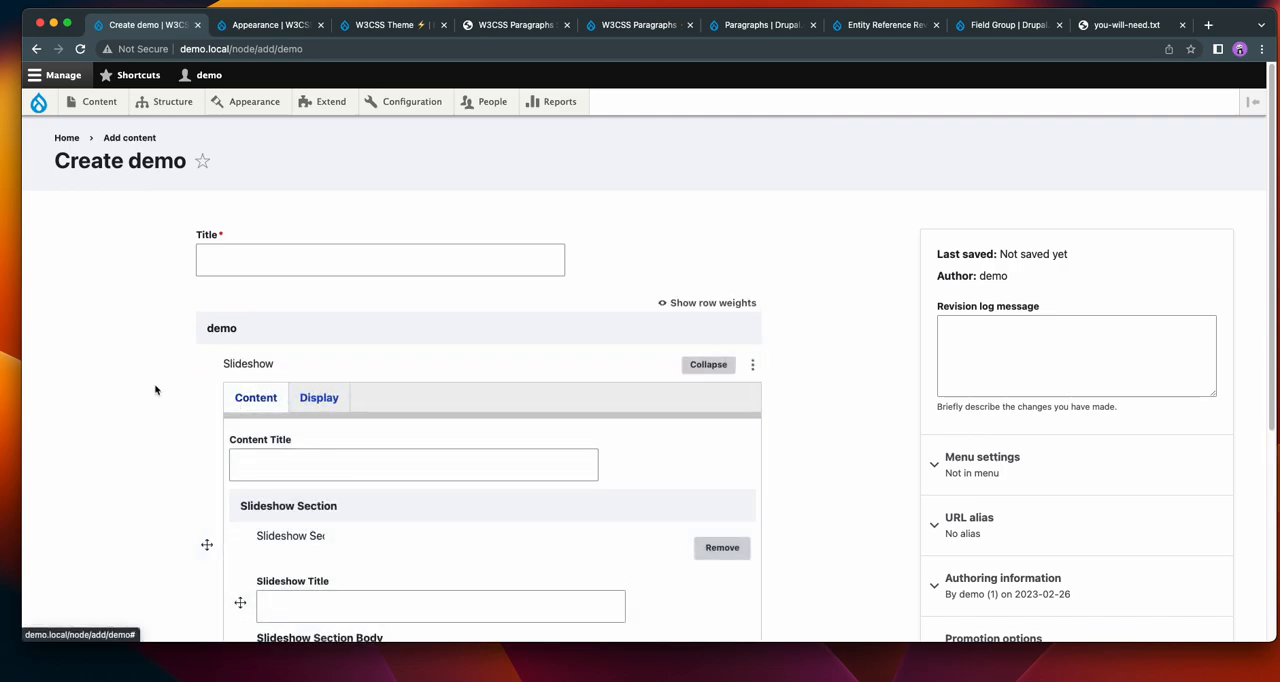
click(249, 263)
click(252, 300)
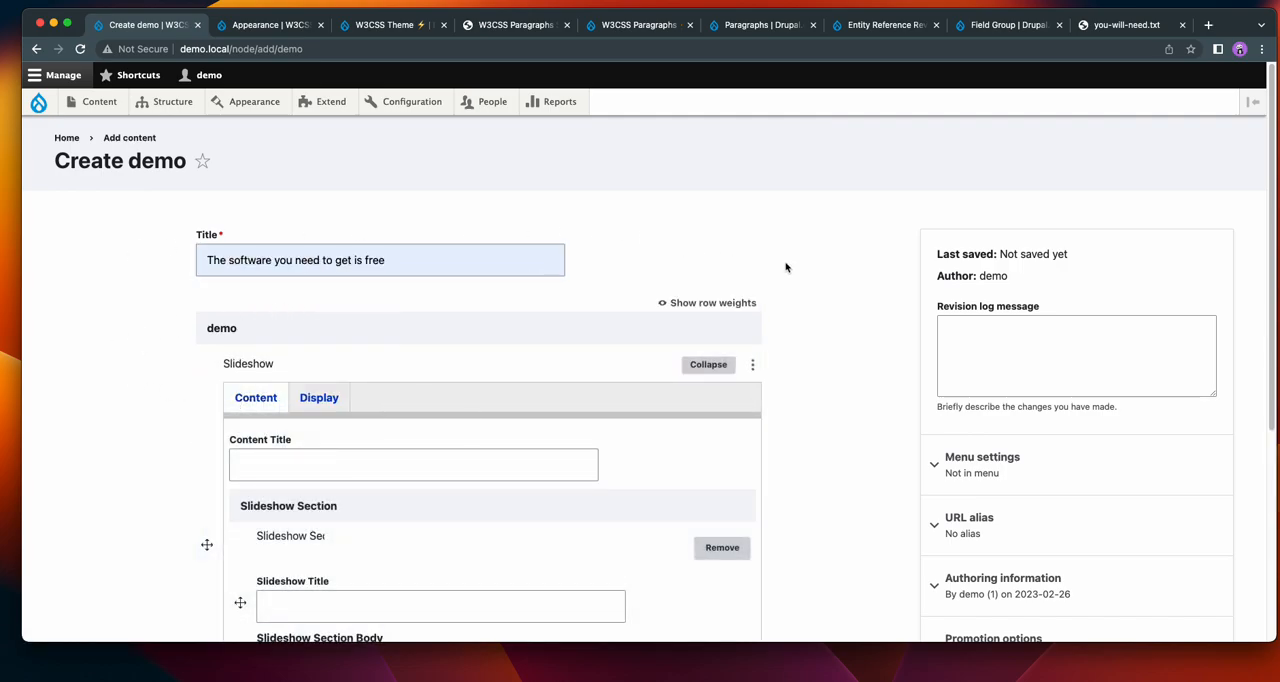
Set the first slideshow section's title to "First Title" and add an Image paragraph to its body.
scroll(786, 268, down, 5)
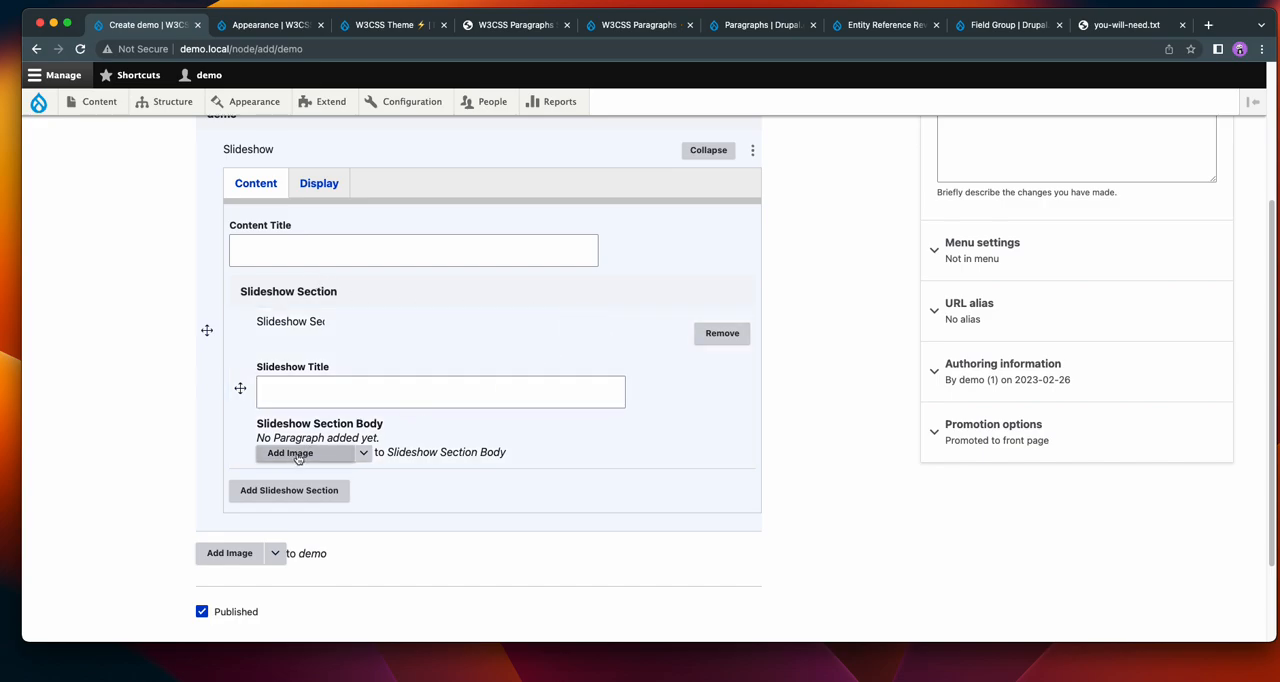
click(299, 389)
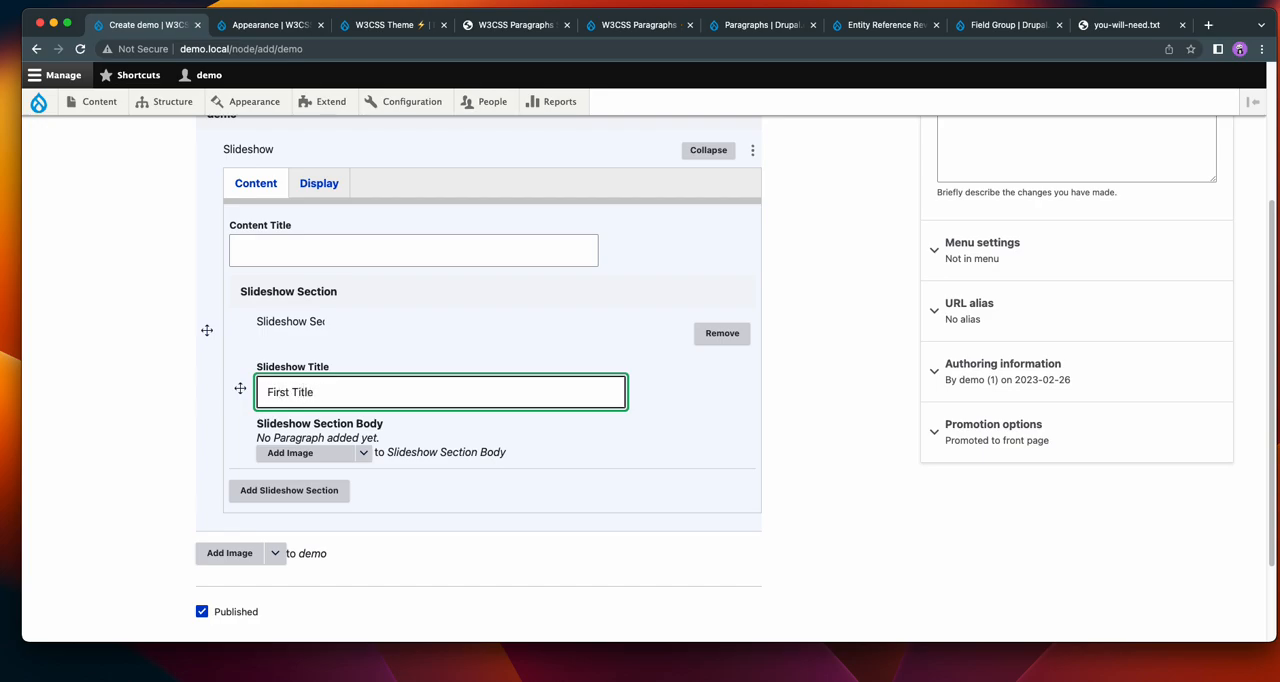
click(364, 453)
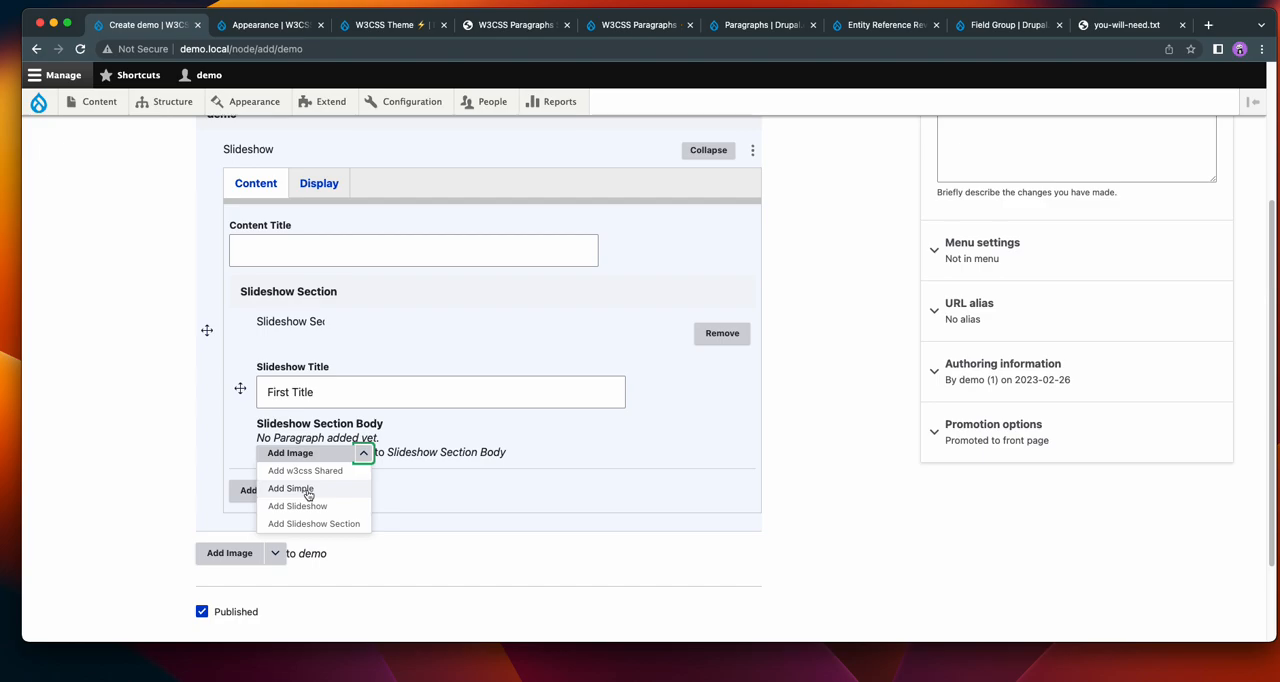
click(303, 455)
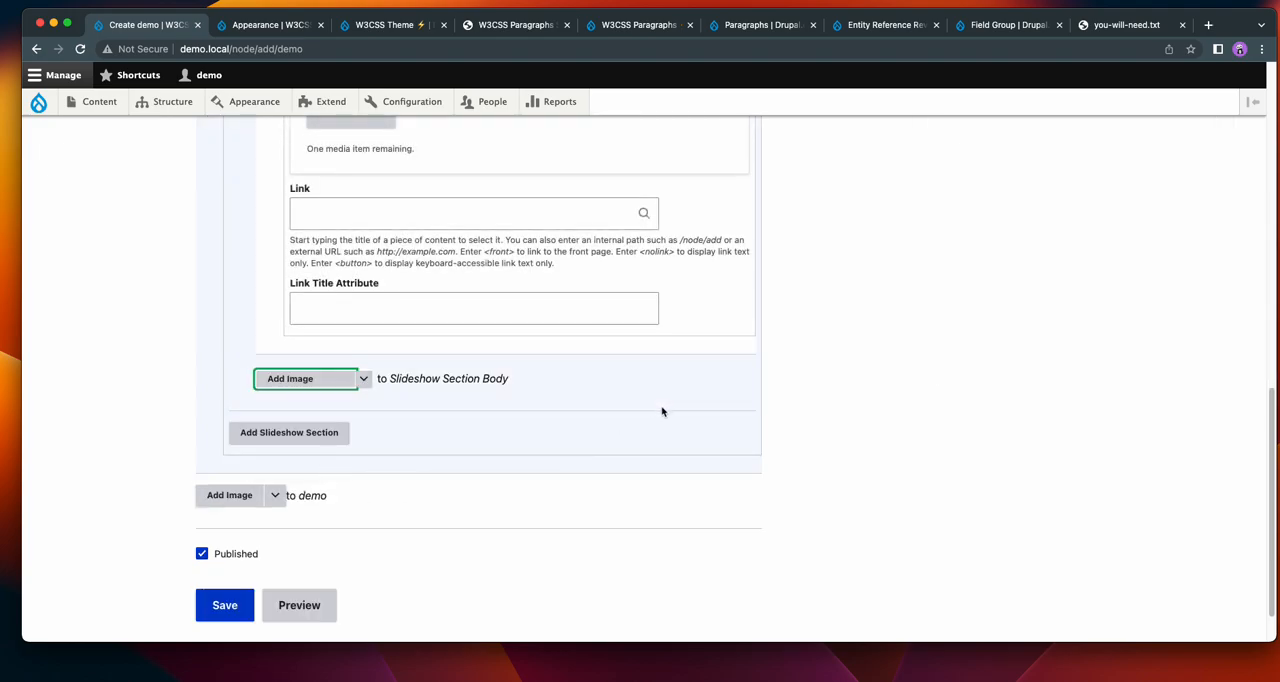
Upload w3css-demo-4.jpeg from the Demo-pic folder as new media for the slideshow section's Image paragraph.
scroll(660, 411, up, 10)
scroll(660, 411, up, 5)
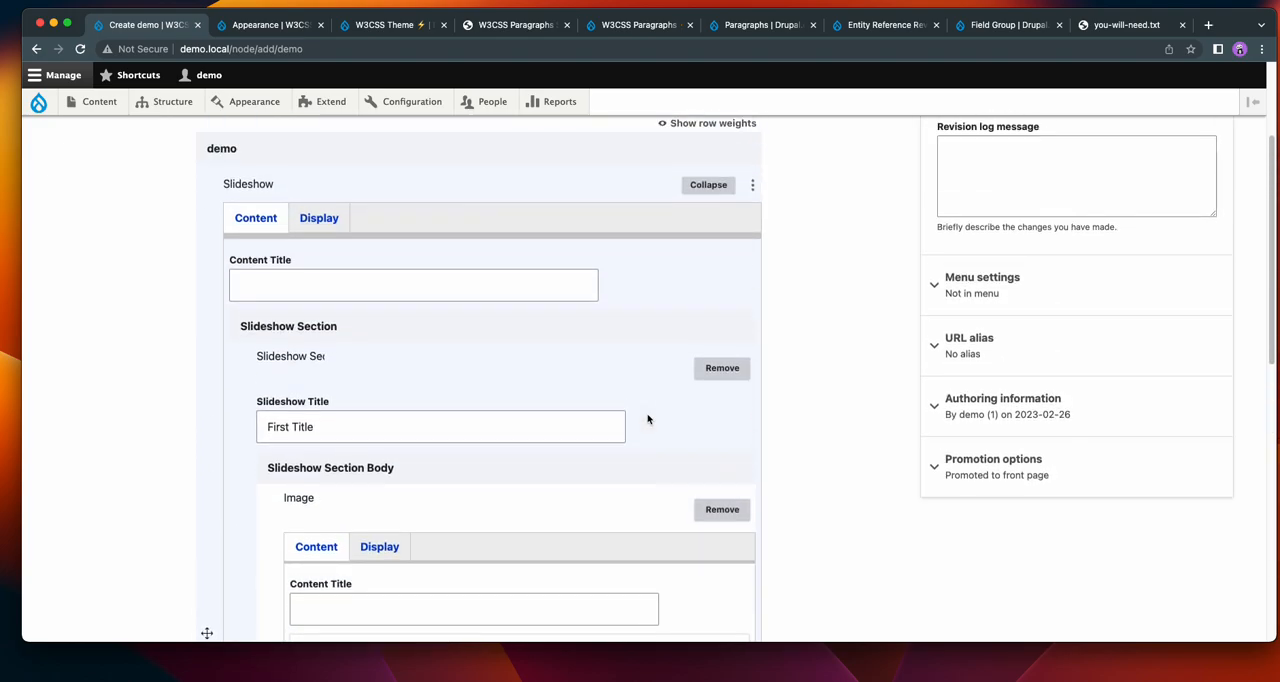
scroll(451, 386, down, 2)
scroll(452, 384, down, 10)
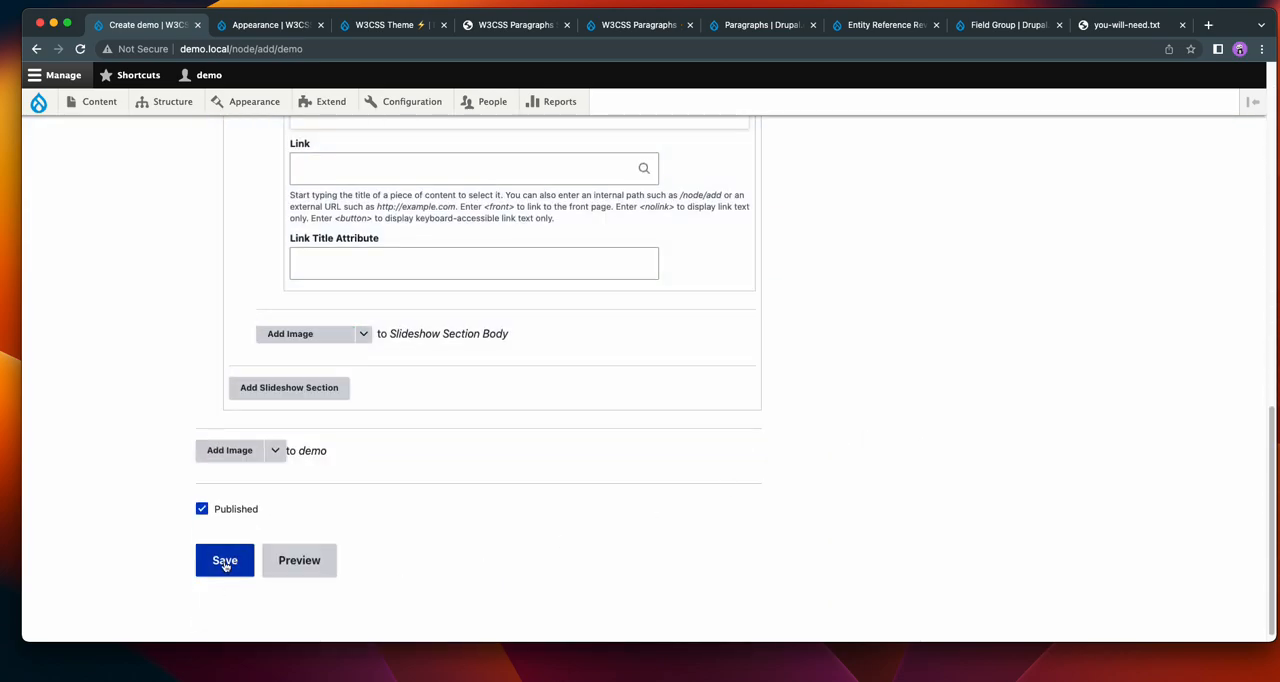
scroll(369, 373, up, 5)
click(366, 358)
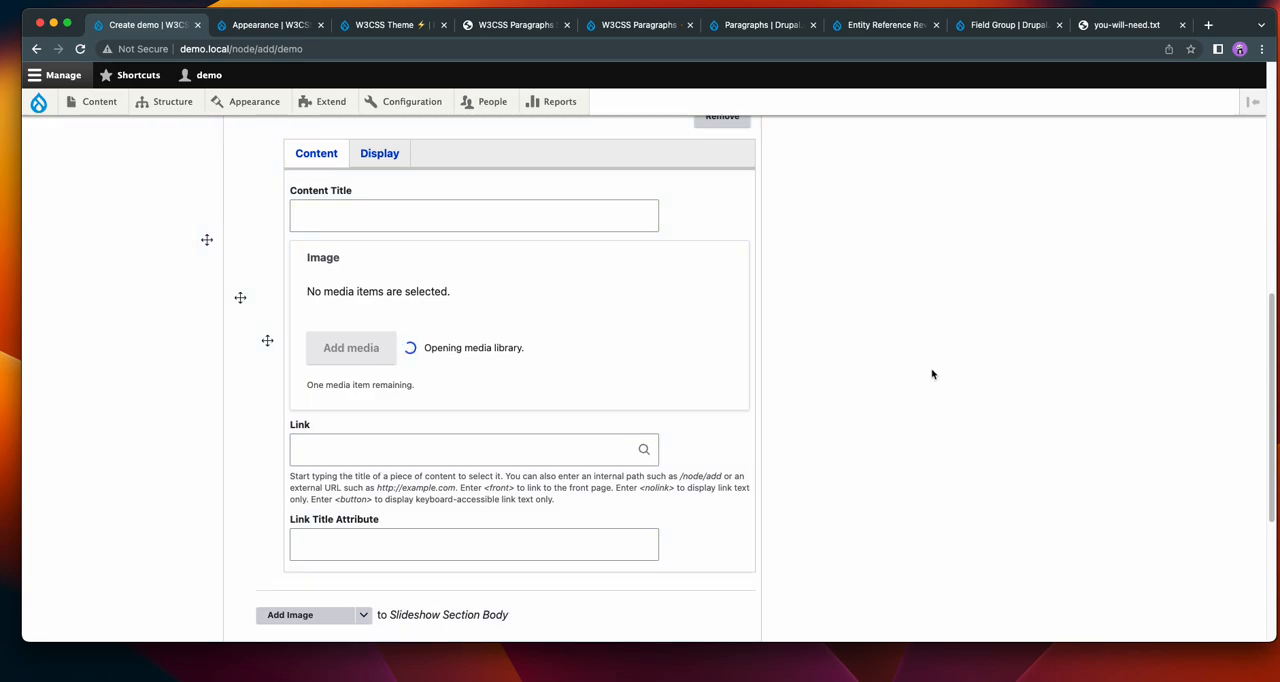
scroll(1003, 360, up, 1)
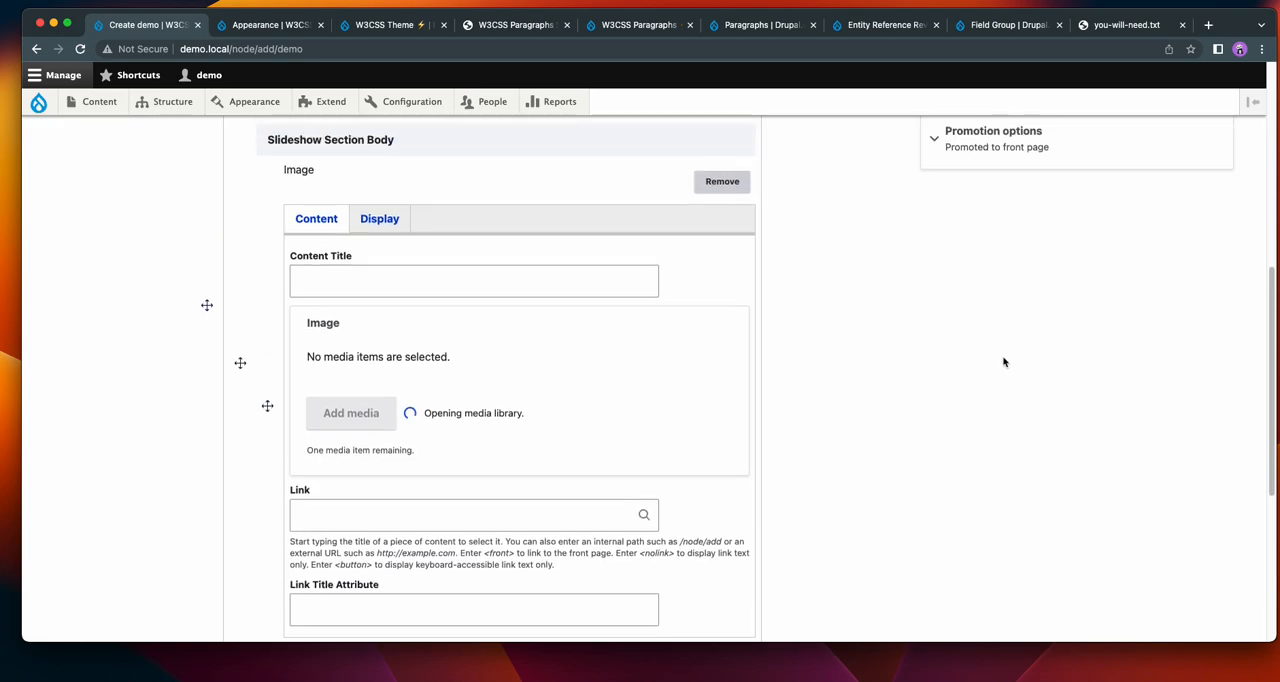
scroll(880, 370, up, 1)
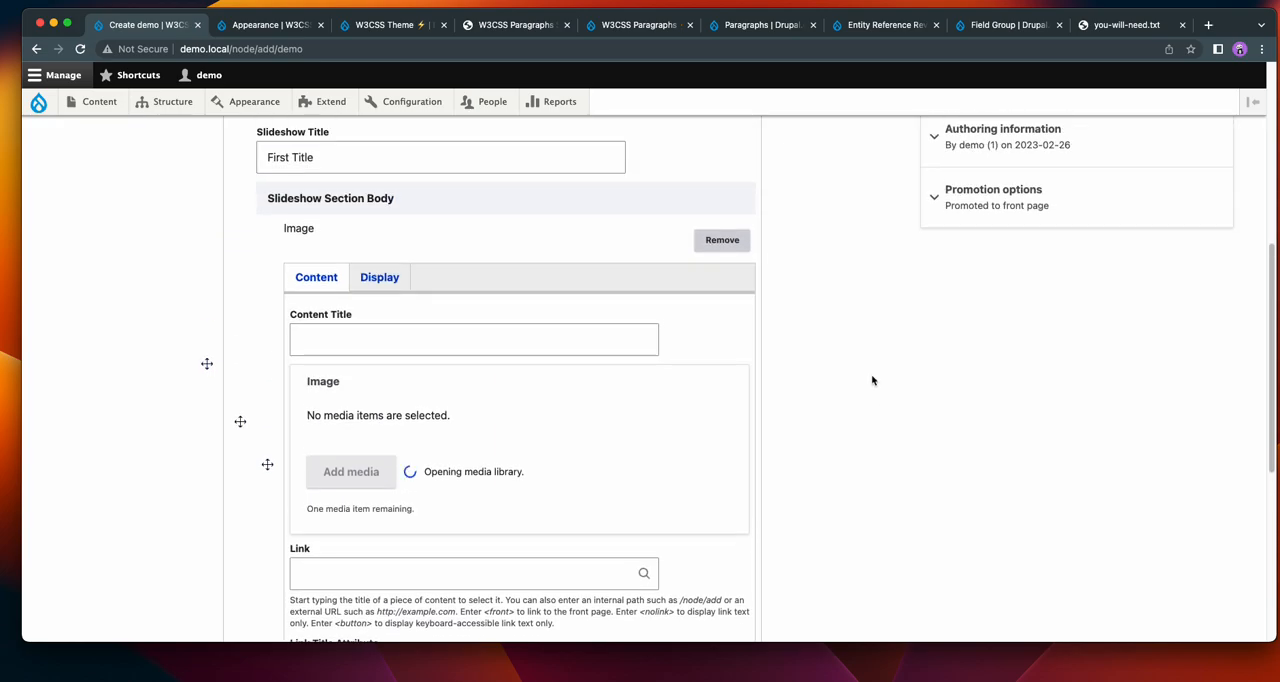
scroll(871, 379, up, 1)
click(272, 248)
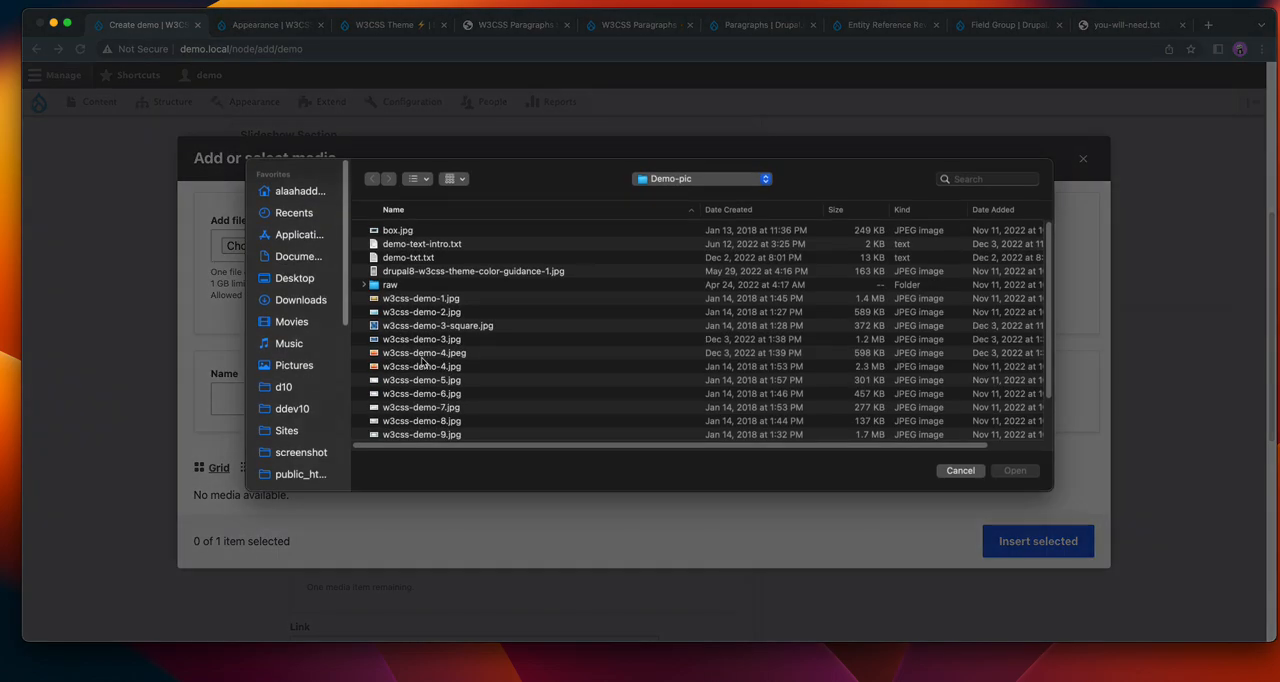
click(420, 357)
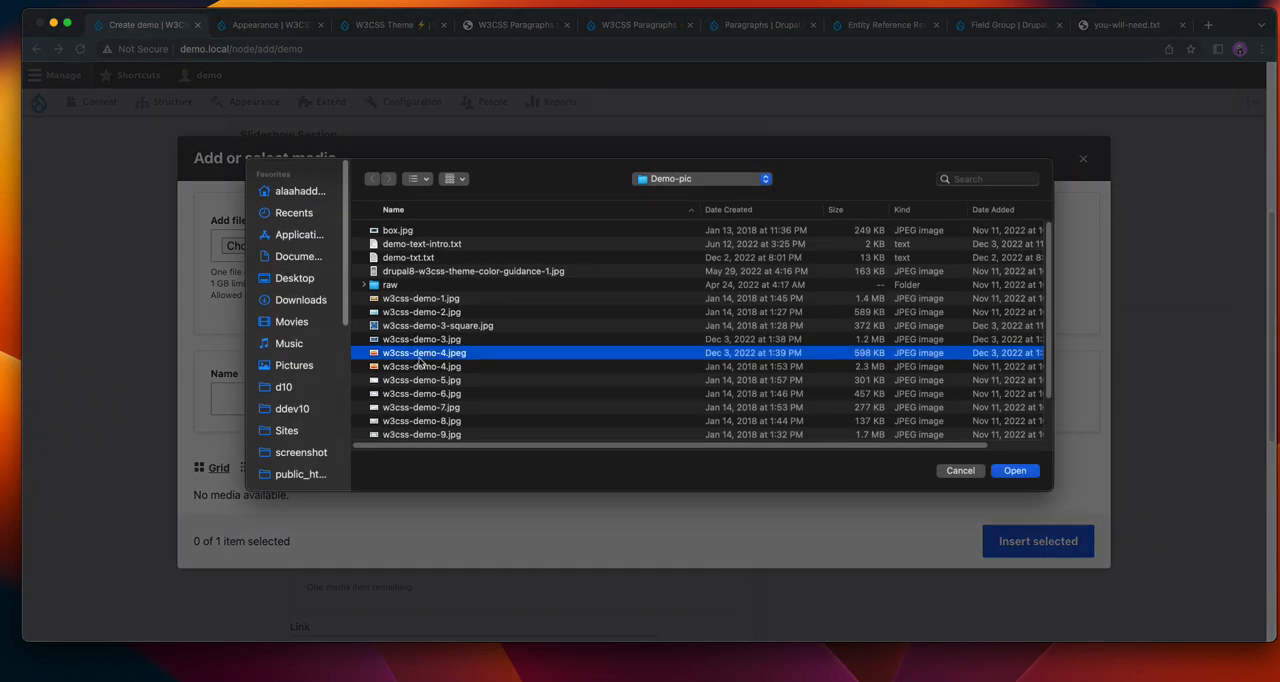
double_click(420, 357)
Insert the uploaded image with the alternative text "w3css-demo-1" and save the demo content item.
click(470, 296)
click(463, 398)
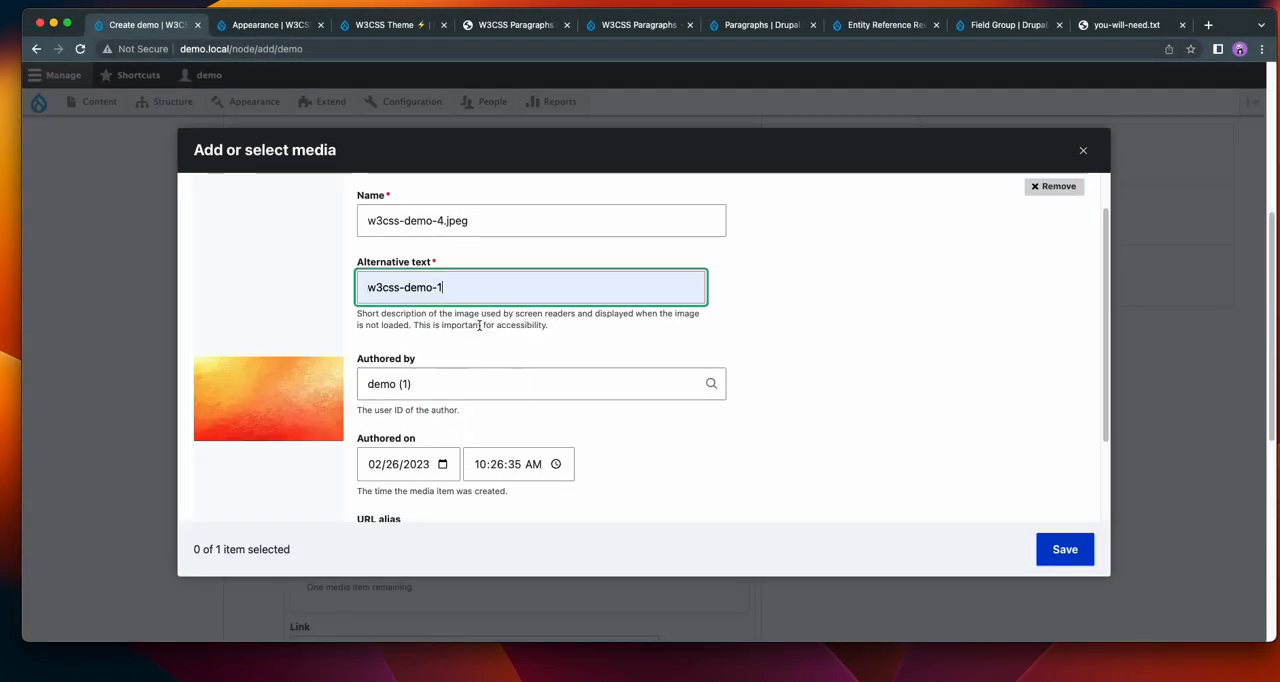
click(1063, 548)
click(1016, 542)
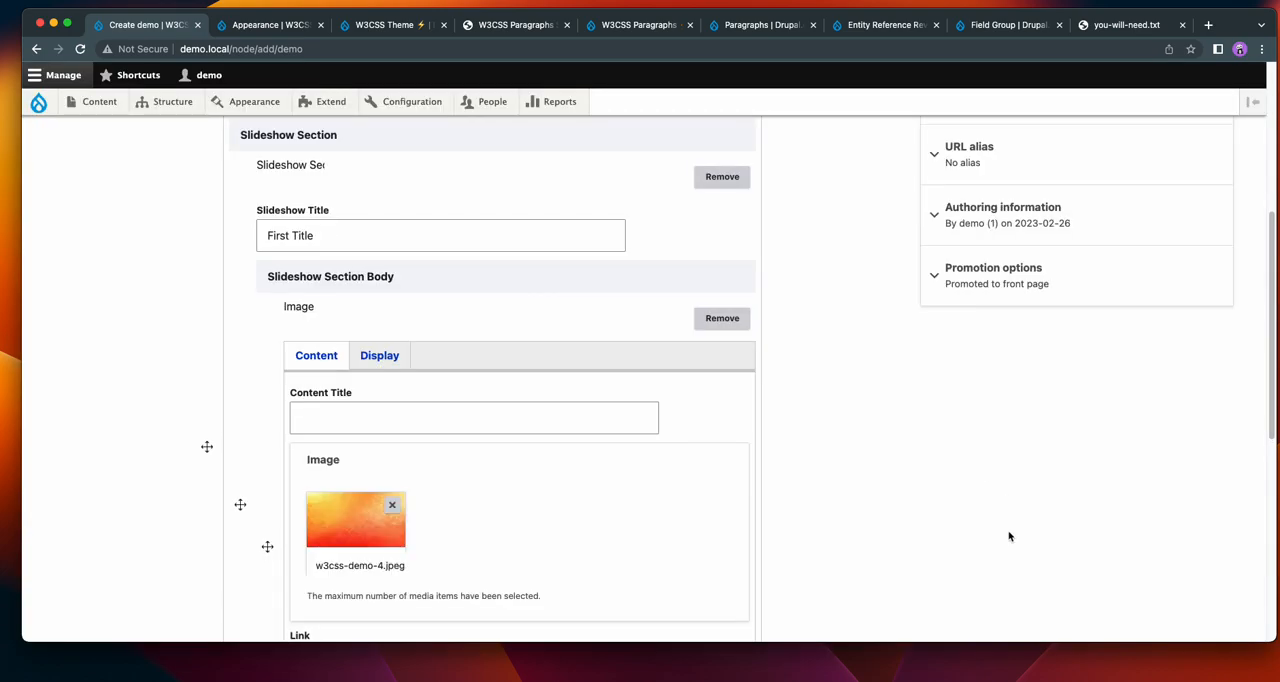
scroll(914, 481, down, 5)
click(222, 553)
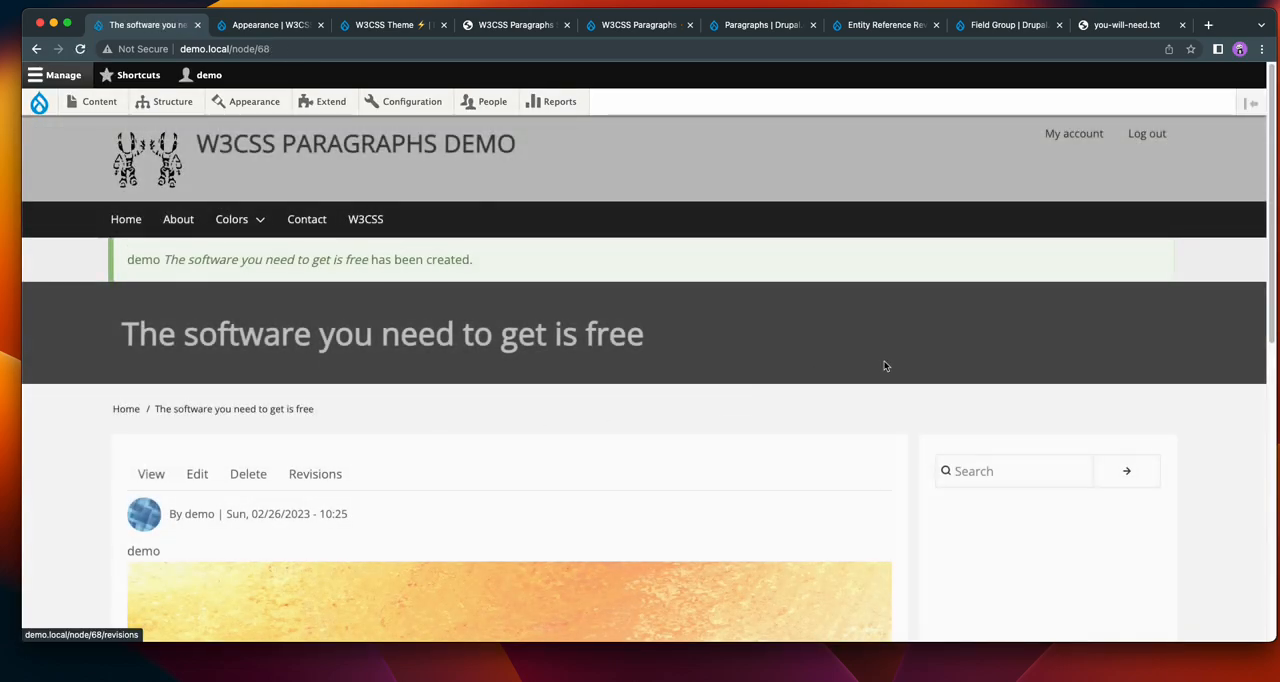
Examine the slideshow image, its title and the slide pager on the saved demo page.
scroll(1000, 364, down, 4)
scroll(1068, 364, down, 3)
scroll(1148, 360, down, 3)
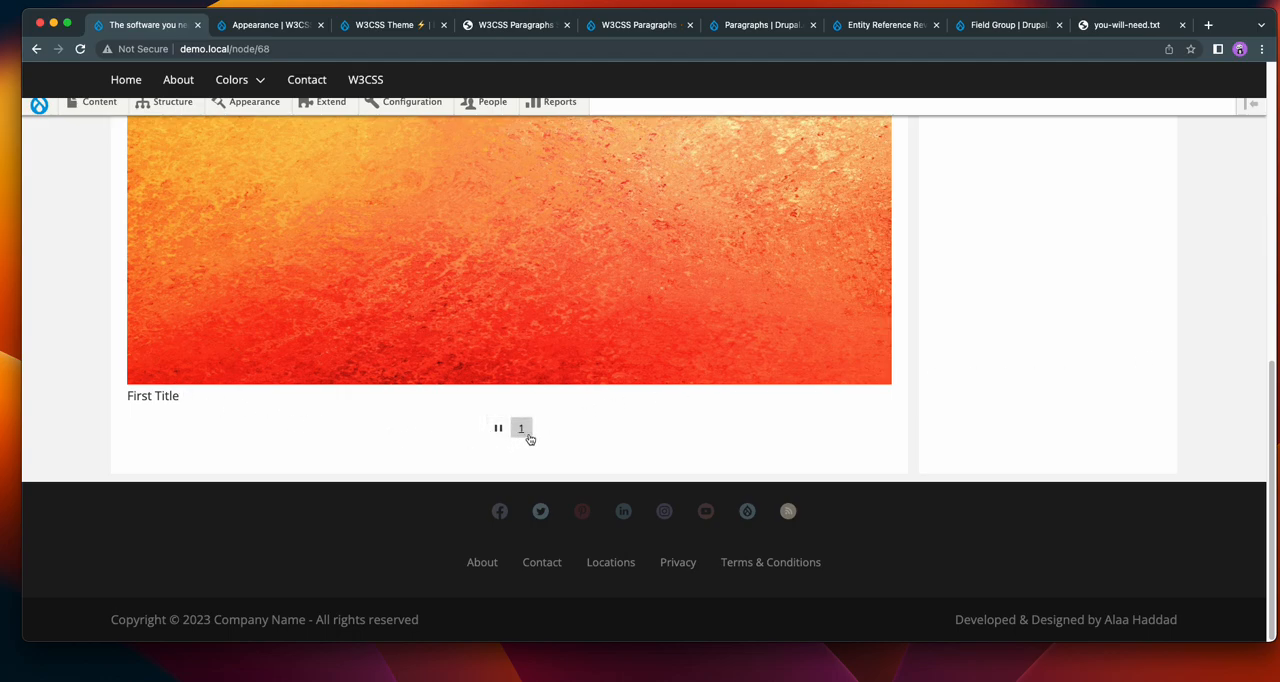
mouse_move(874, 214)
click(523, 429)
scroll(980, 375, up, 5)
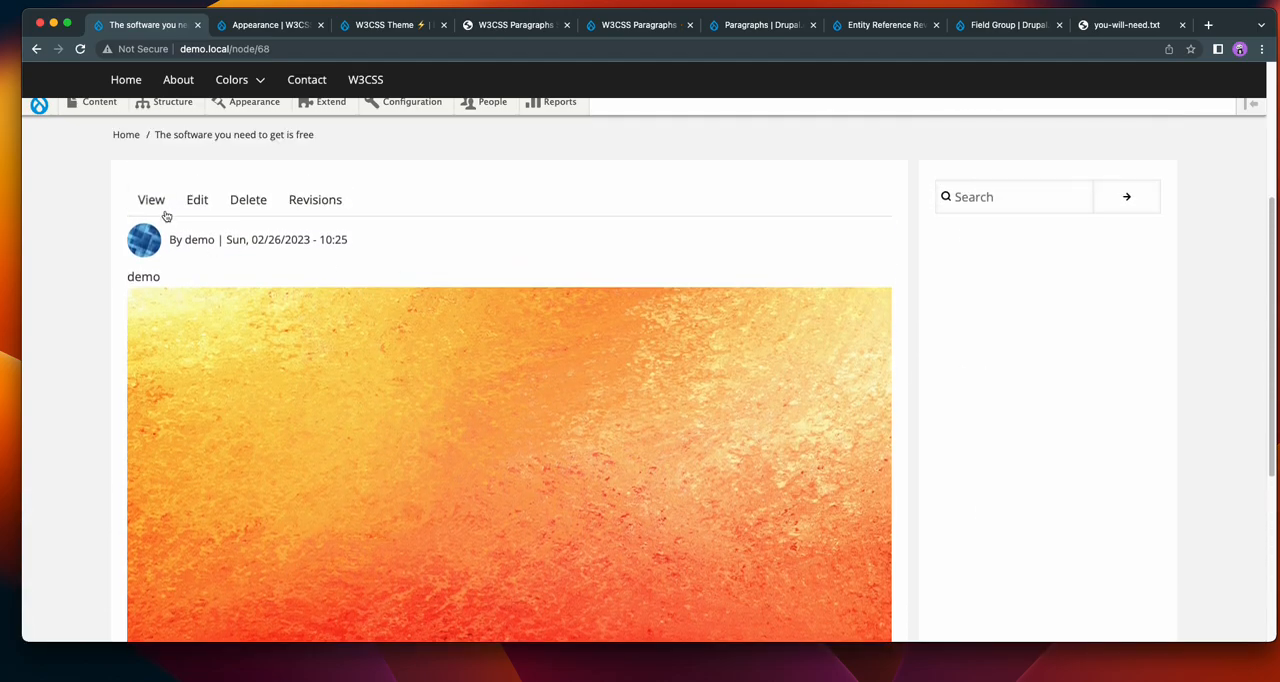
Open the demo content item for editing and expand the "First Title" slideshow section.
click(200, 204)
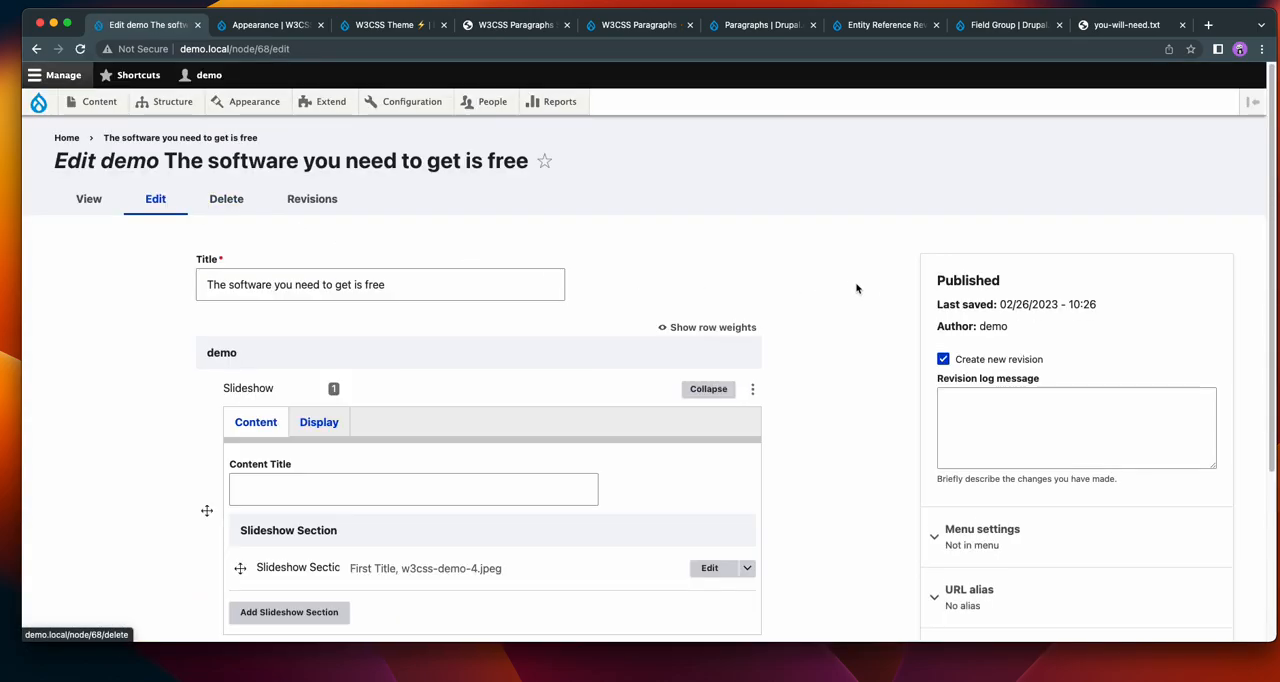
scroll(891, 289, down, 4)
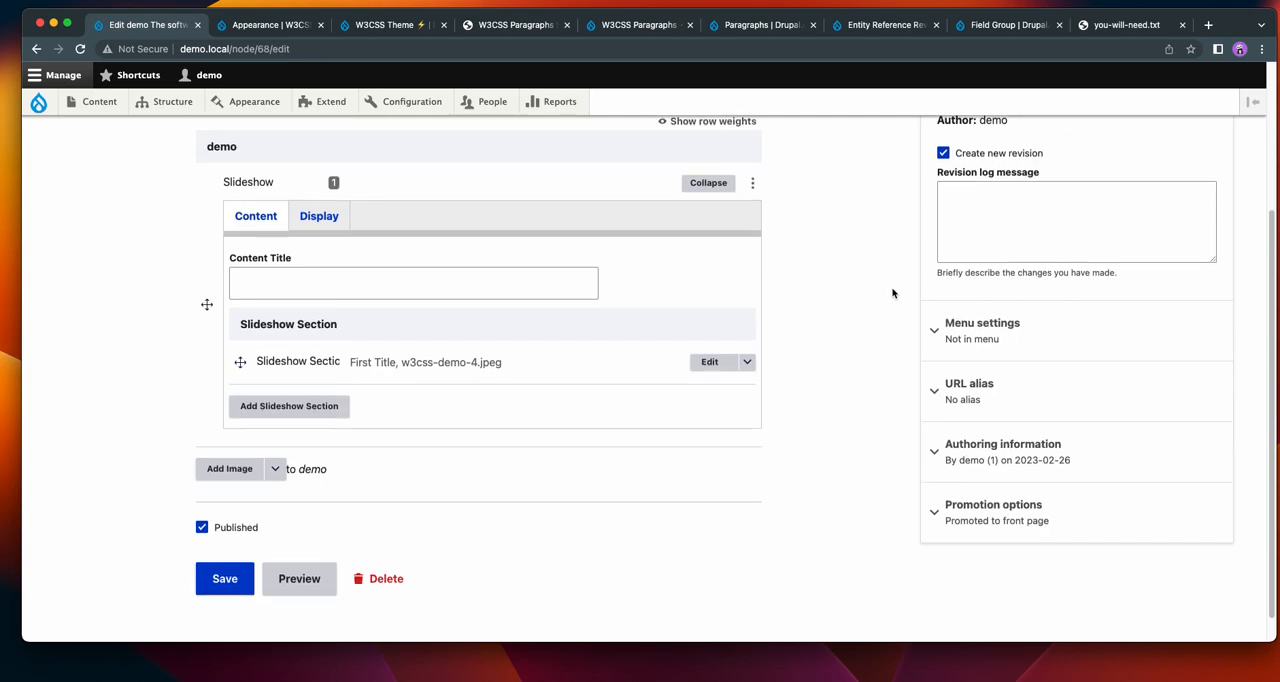
click(706, 359)
click(403, 400)
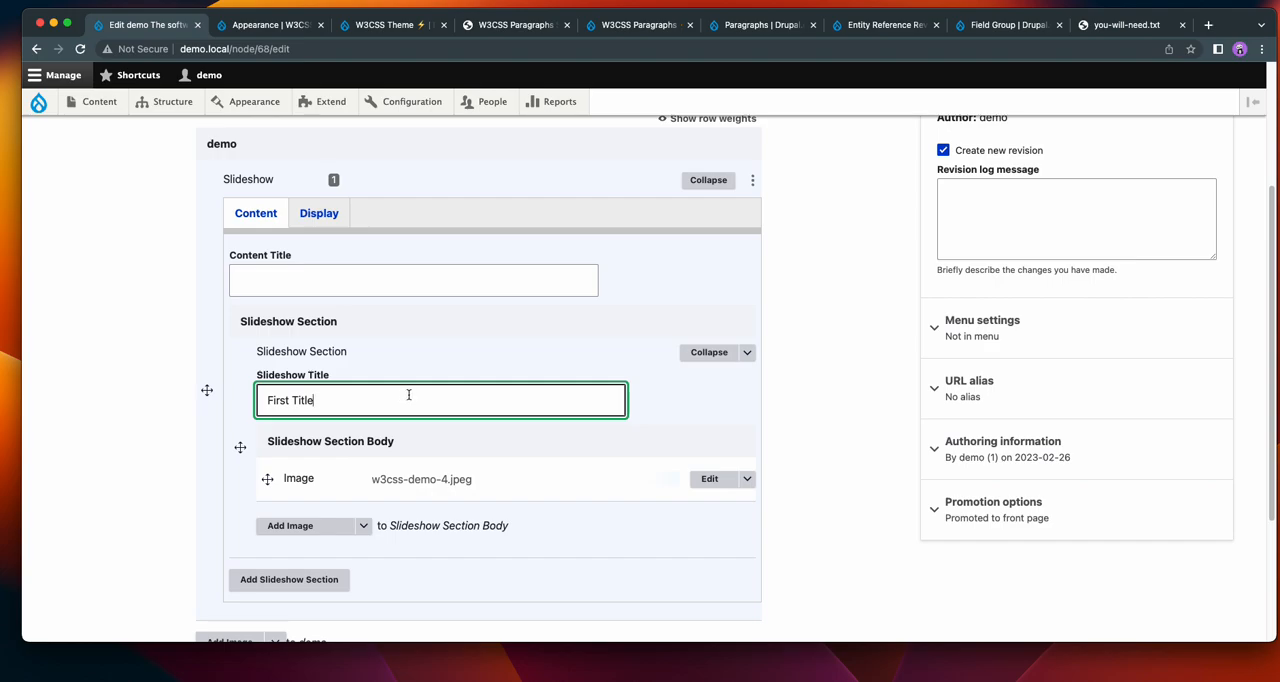
click(873, 367)
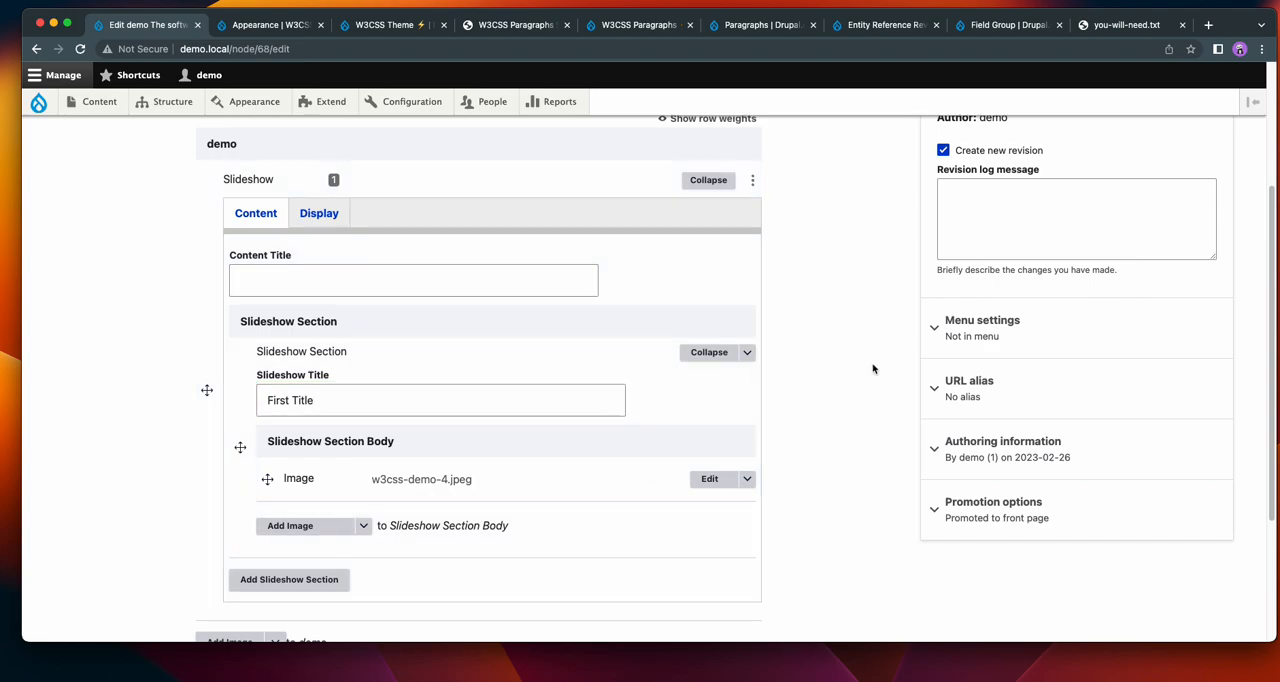
scroll(800, 353, up, 1)
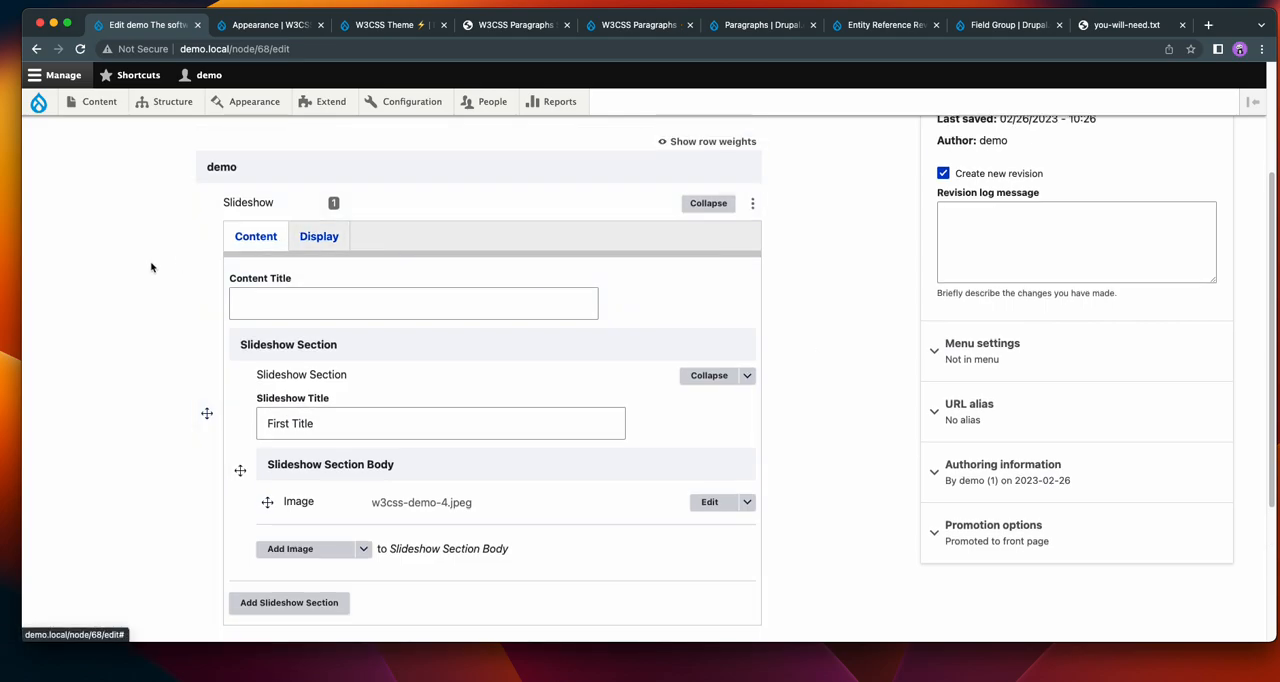
Compare the Slideshow paragraph's content fields with its display settings for background colors, opacity, width and text colors.
click(337, 247)
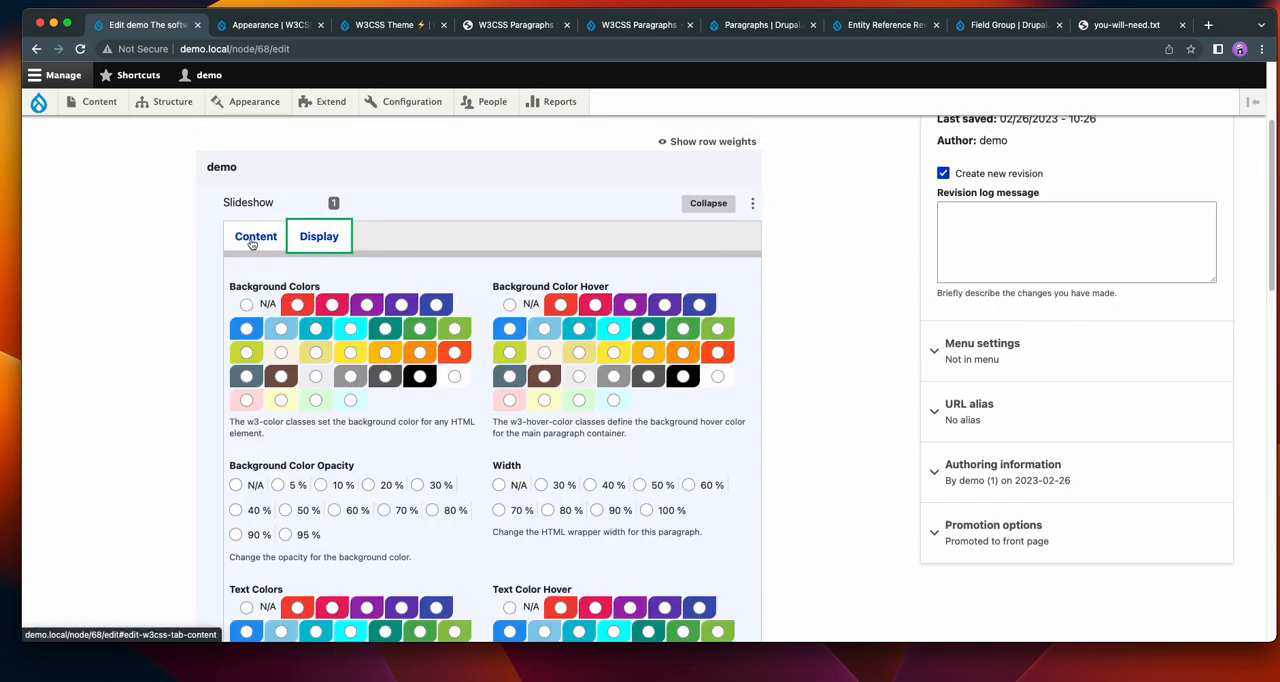
click(256, 240)
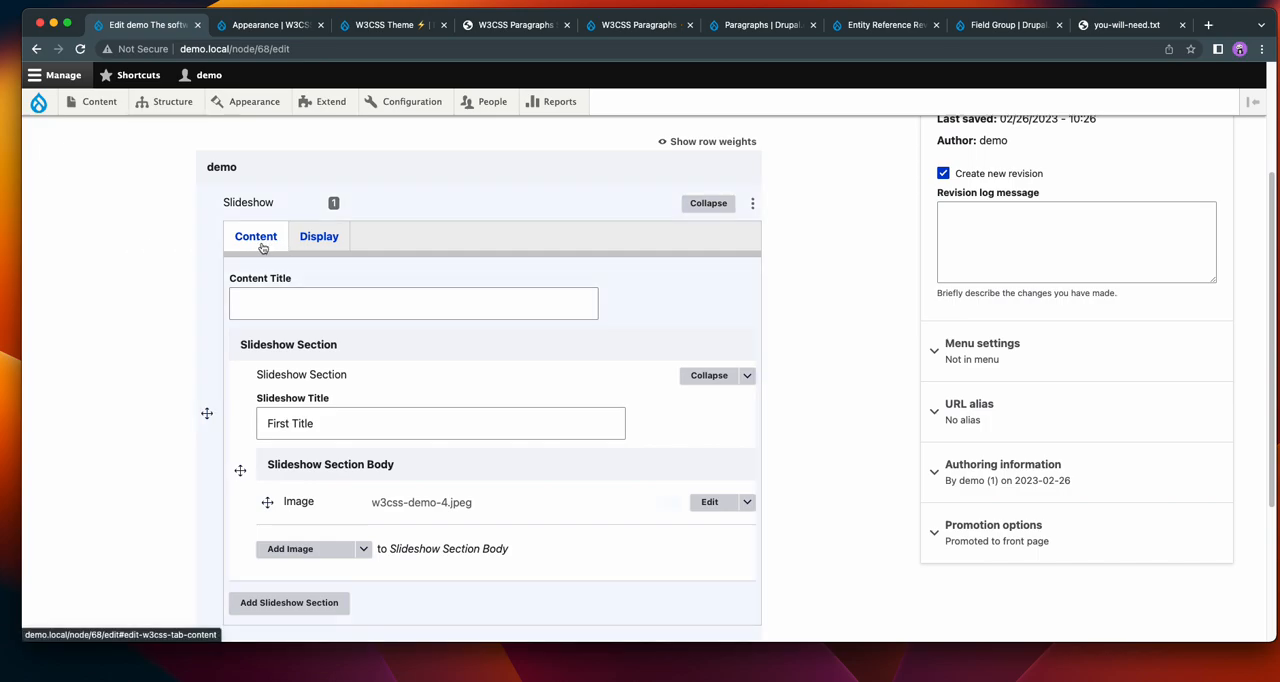
click(321, 243)
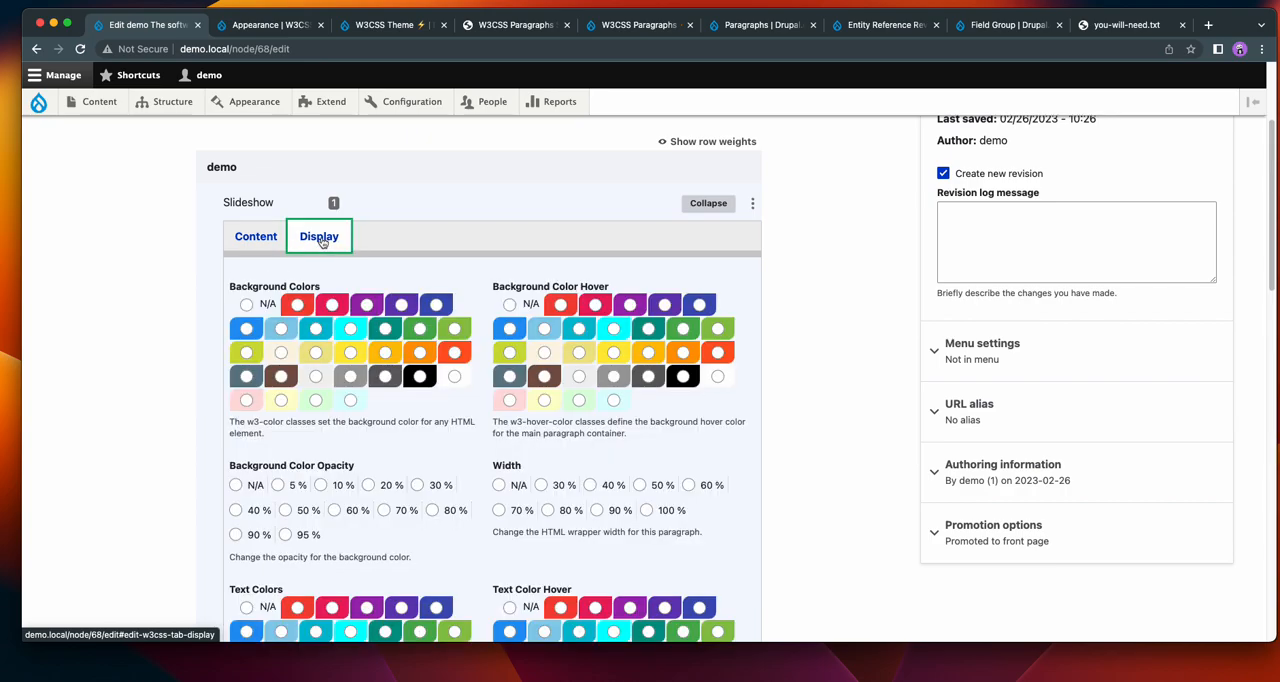
scroll(86, 268, down, 5)
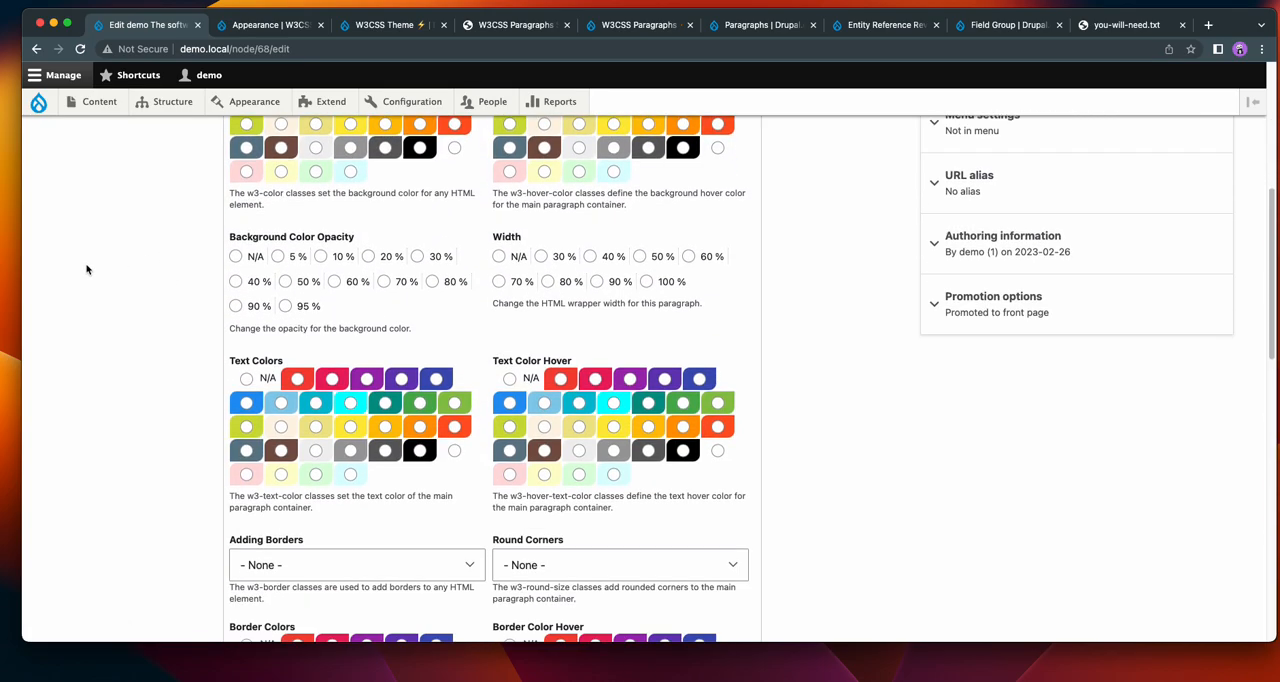
scroll(86, 268, up, 5)
click(237, 230)
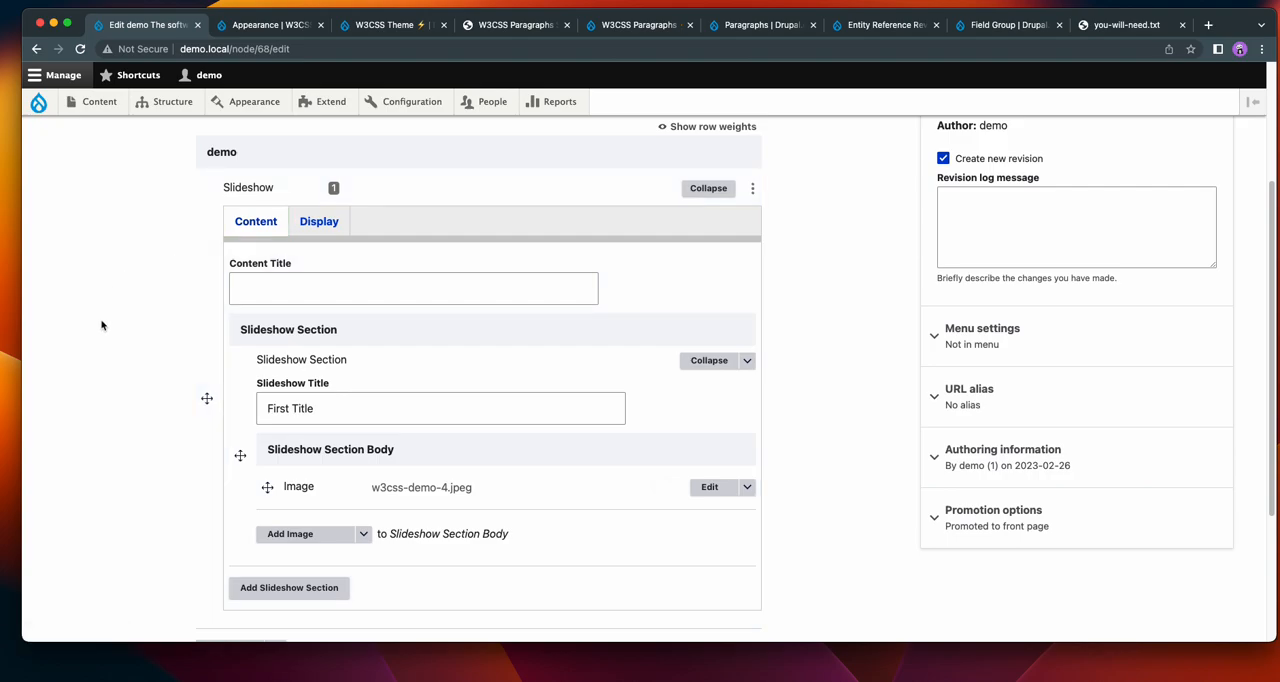
click(316, 229)
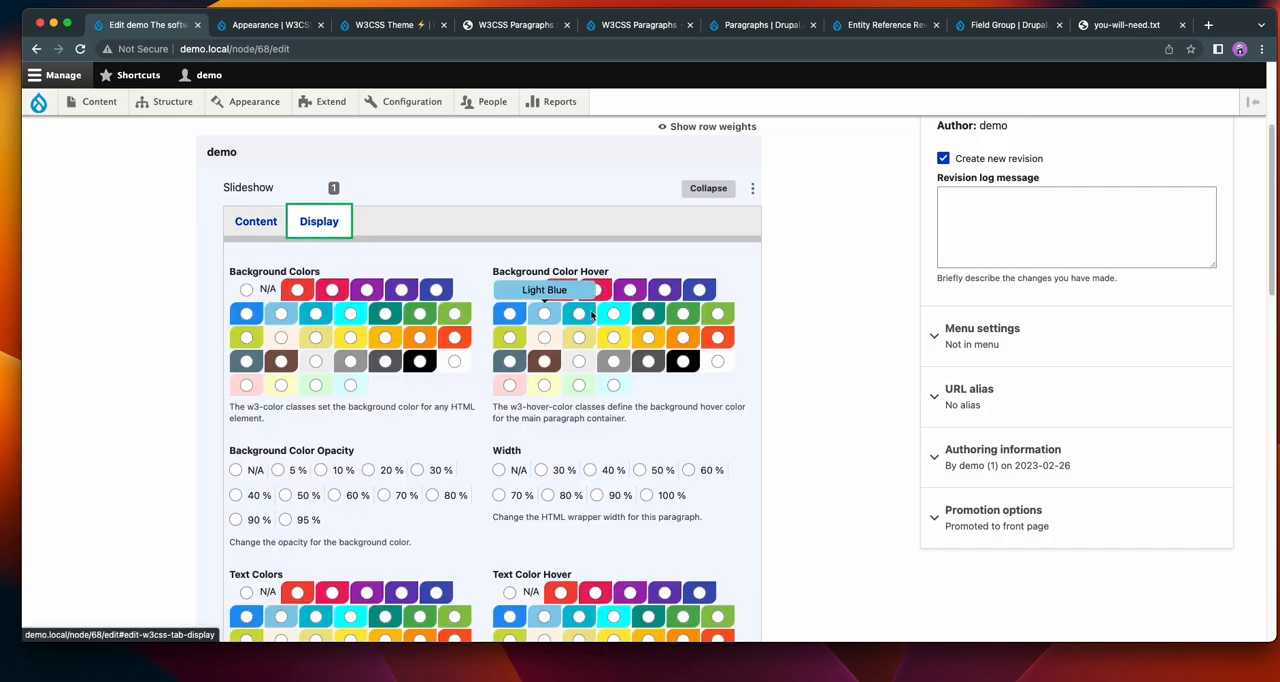
scroll(786, 350, down, 1)
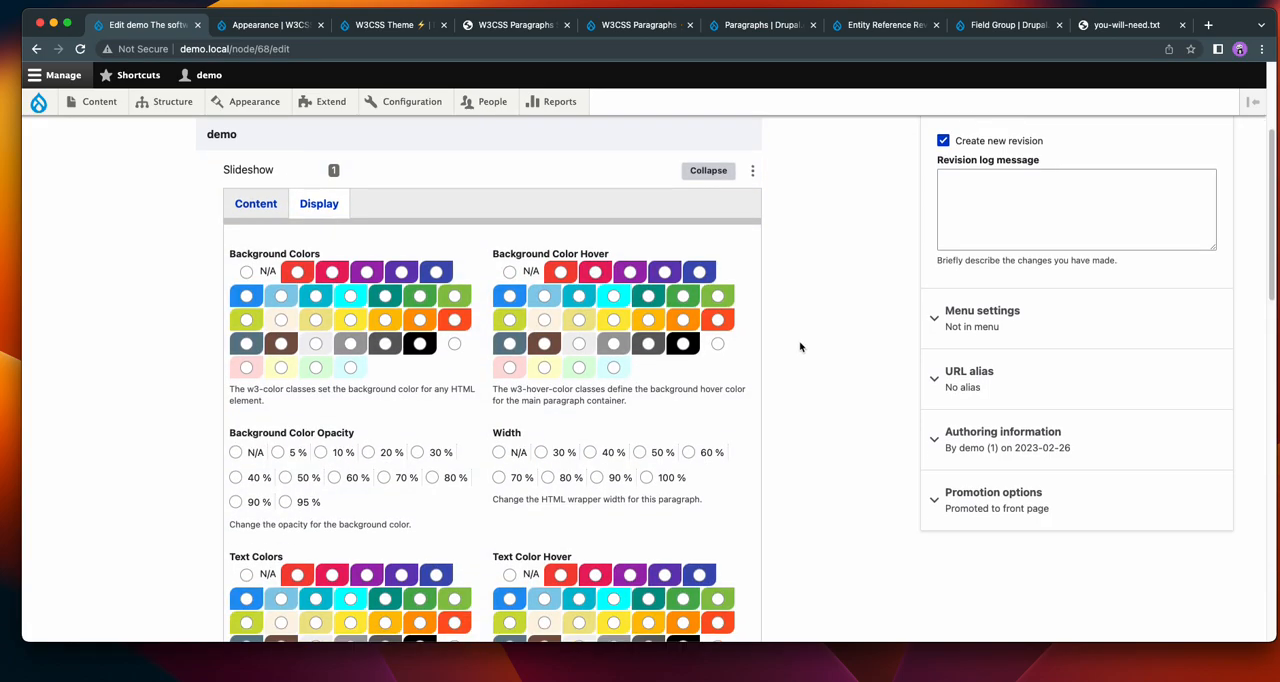
scroll(800, 347, down, 2)
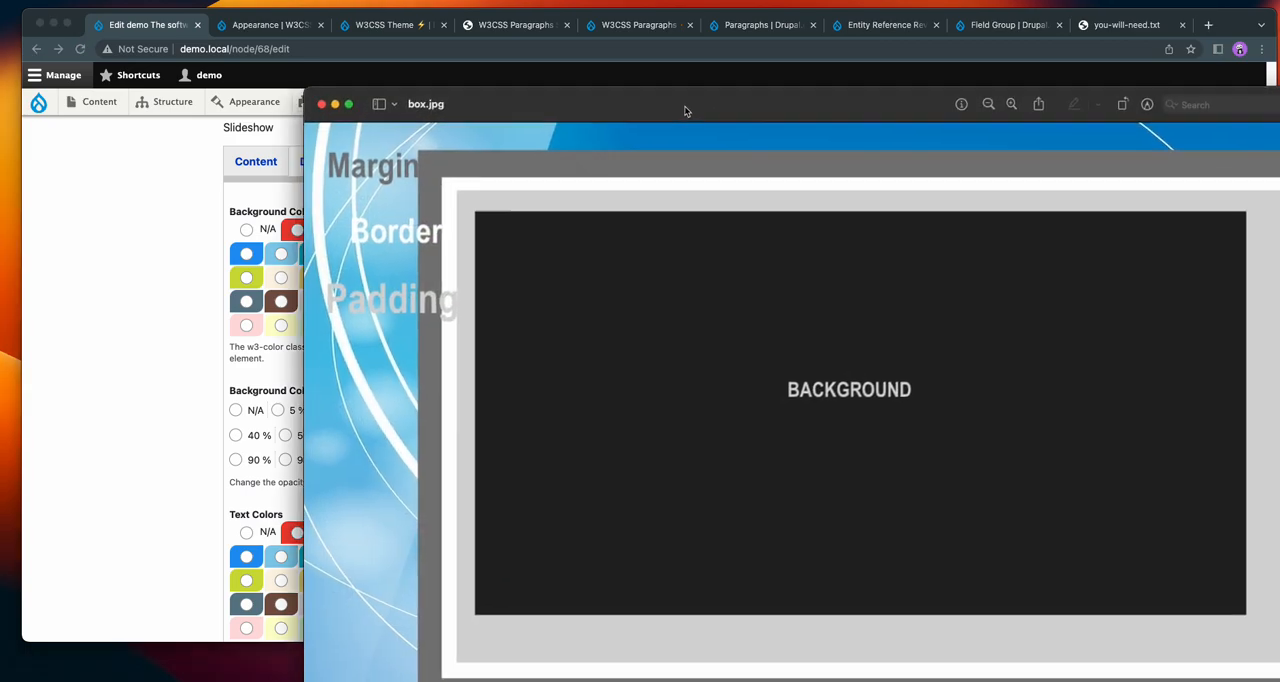
View the box.jpg diagram of margin, border, padding and background, and relate it to the Slideshow paragraph's display settings.
drag(686, 109, 424, 47)
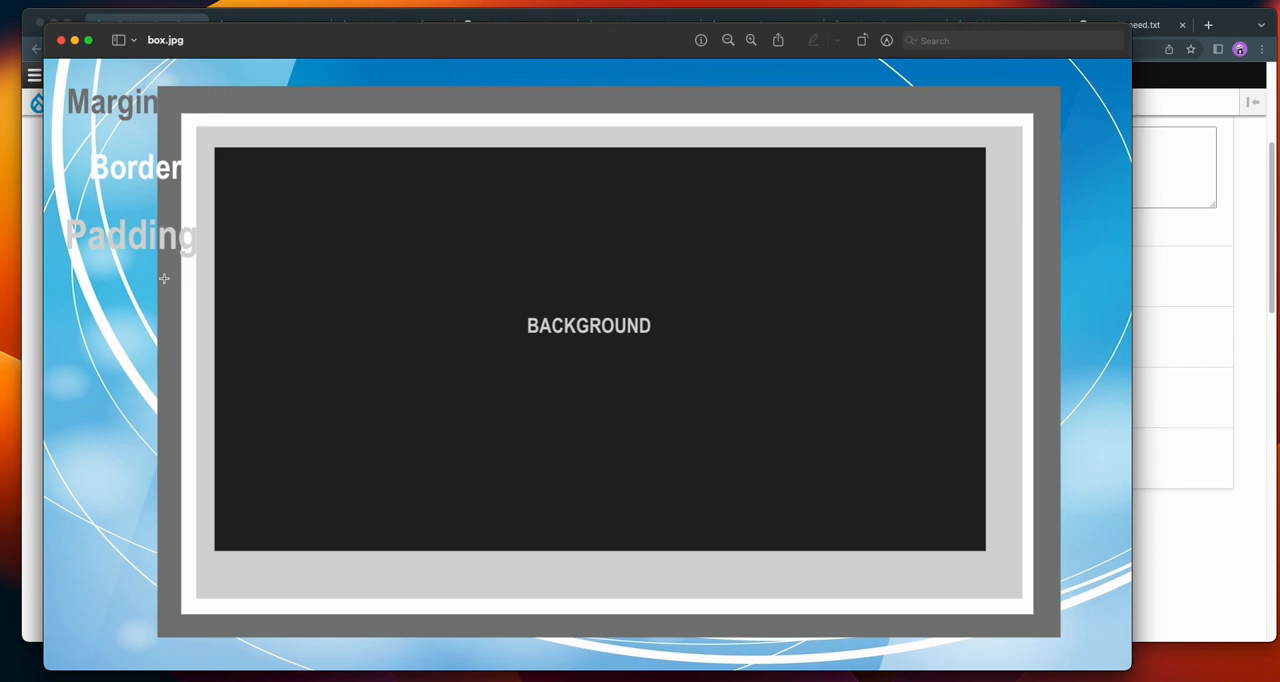
drag(227, 40, 1279, 46)
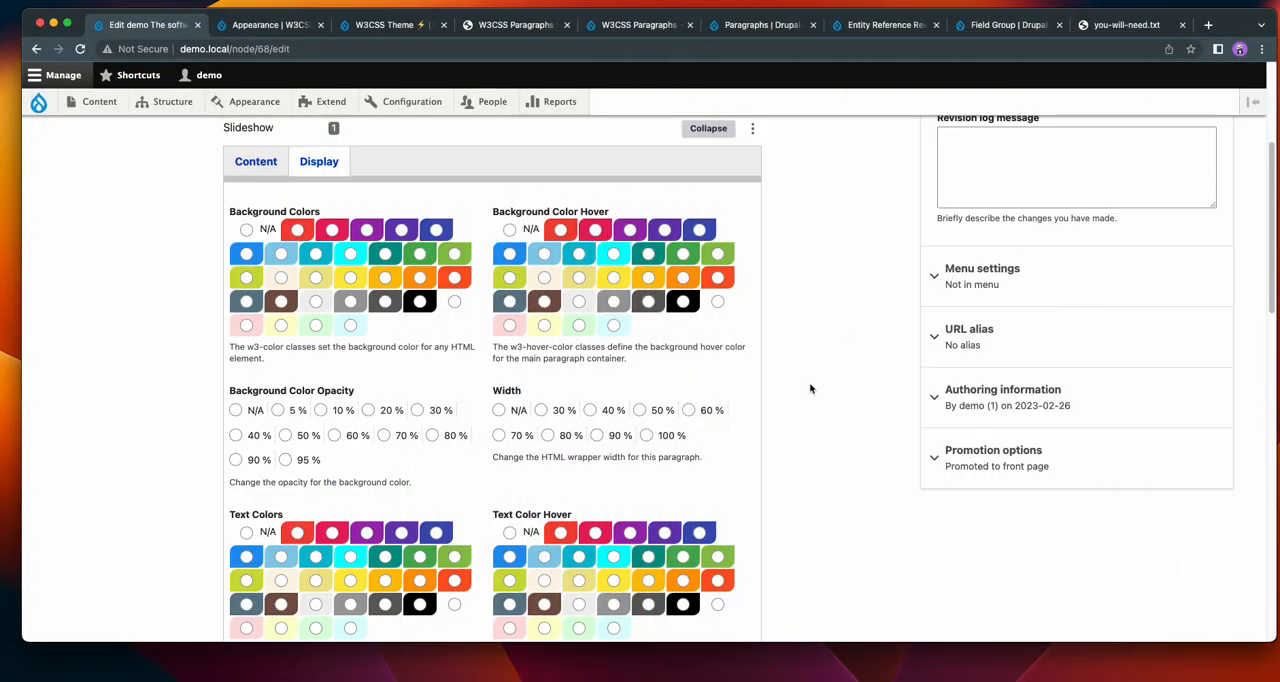
scroll(806, 387, up, 2)
scroll(808, 387, down, 4)
scroll(810, 388, down, 10)
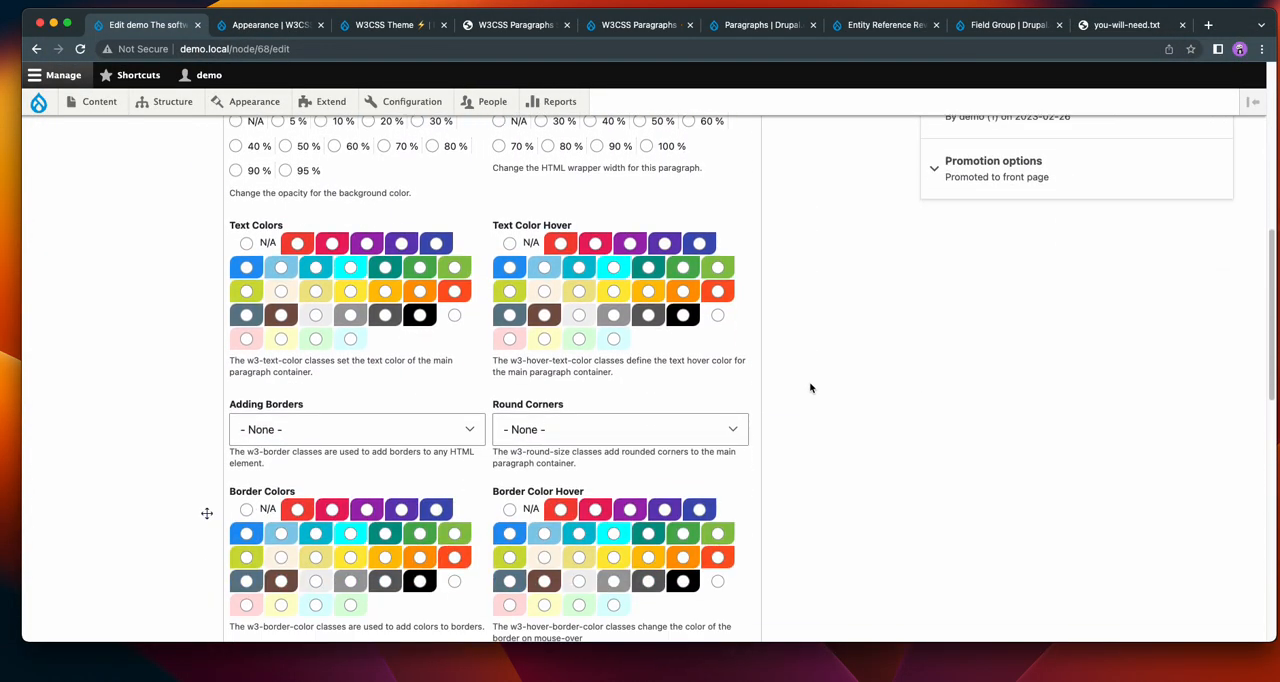
scroll(811, 388, down, 4)
scroll(814, 385, up, 9)
scroll(817, 383, up, 5)
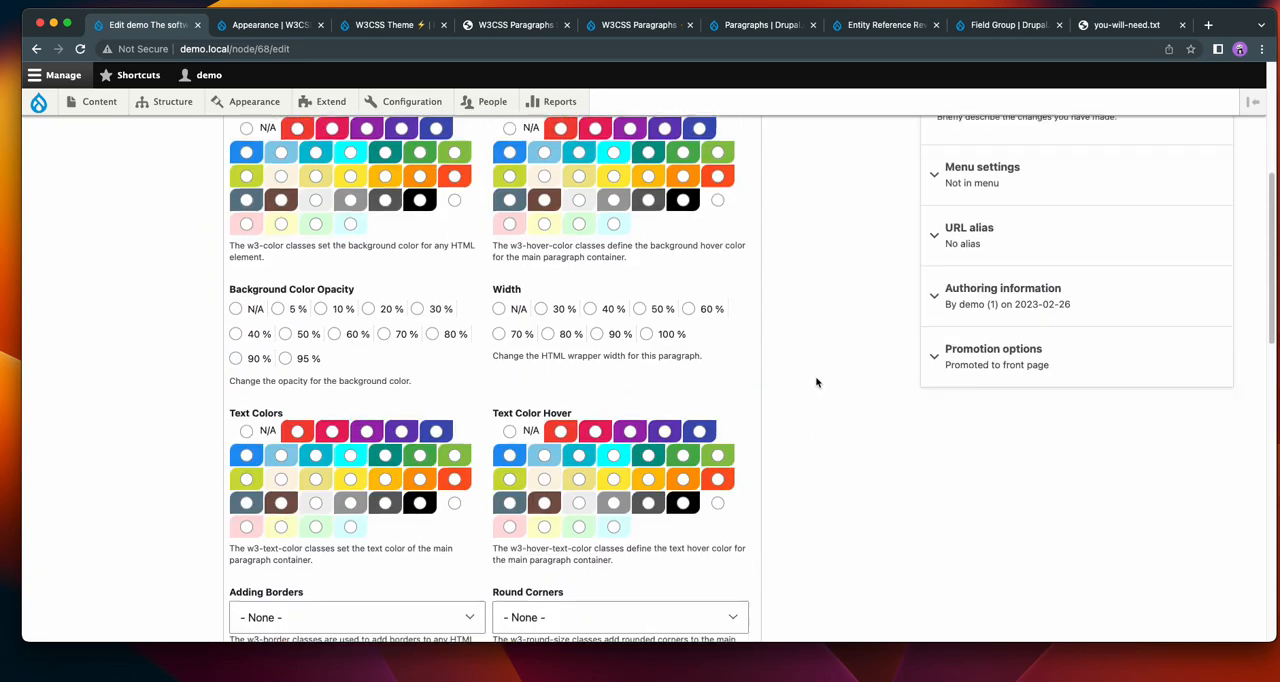
double_click(816, 383)
scroll(816, 383, up, 2)
double_click(816, 383)
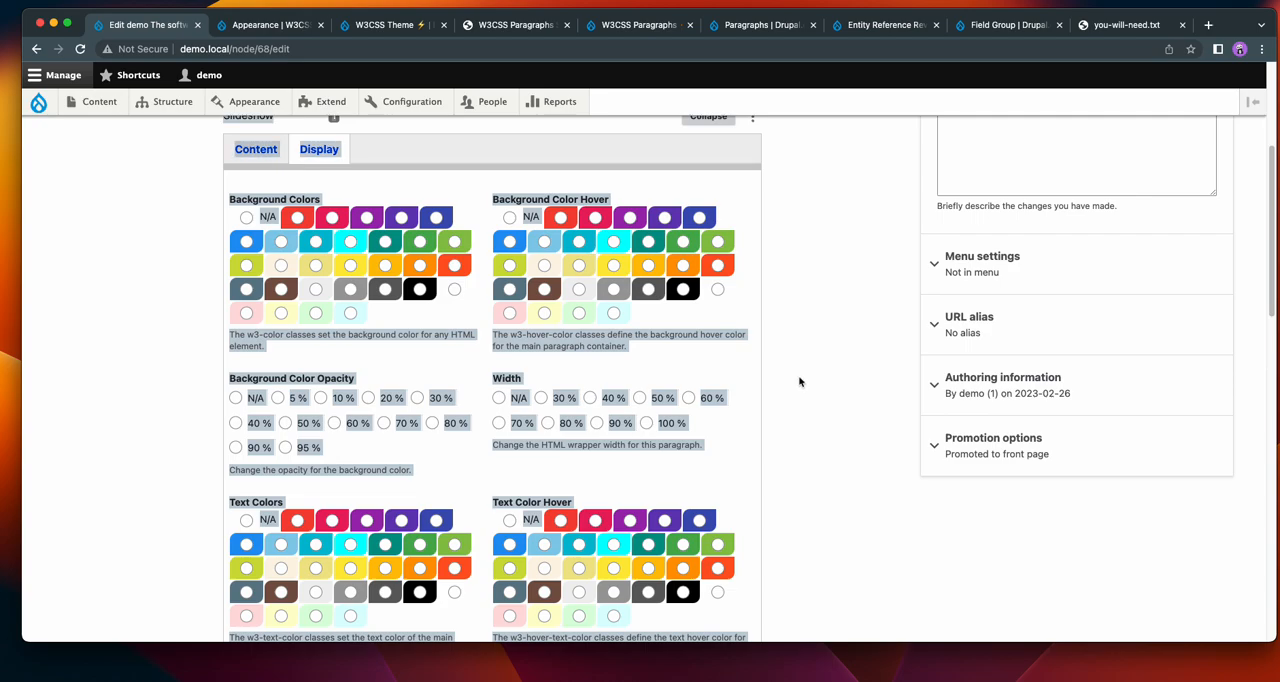
scroll(110, 306, up, 3)
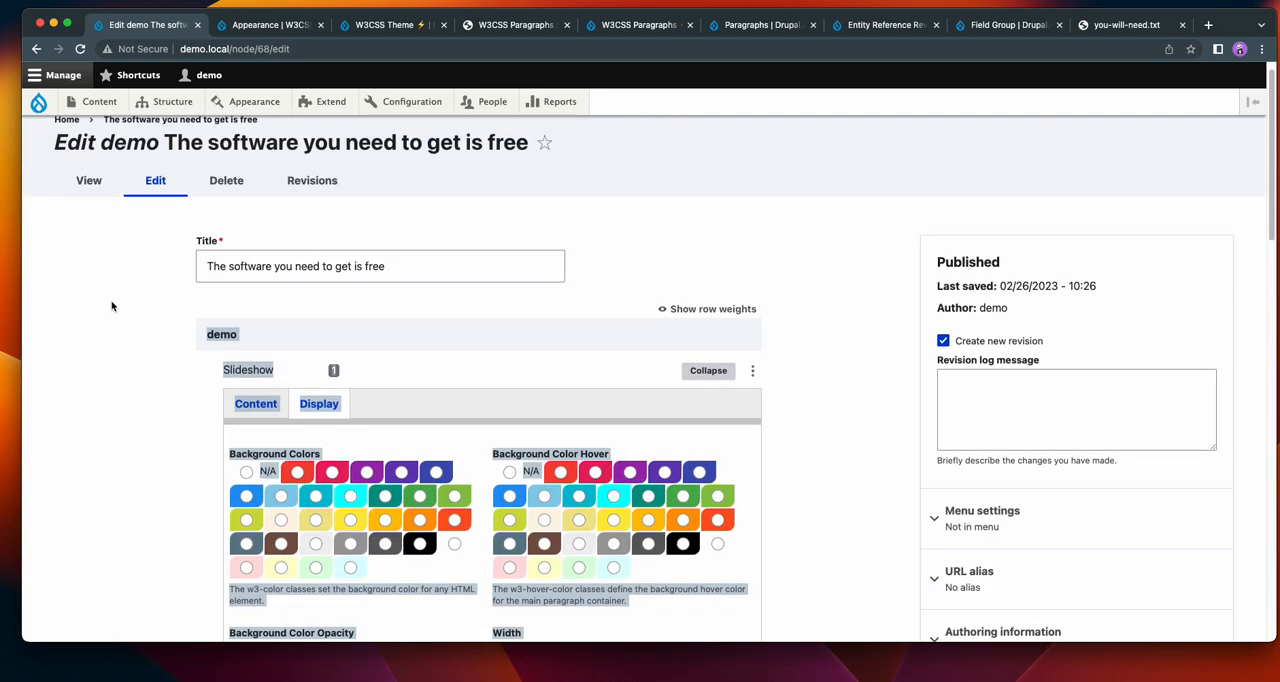
Review the Slideshow paragraph's color, border and round corner display settings once more.
click(247, 409)
click(319, 403)
scroll(803, 346, down, 1)
scroll(803, 346, down, 2)
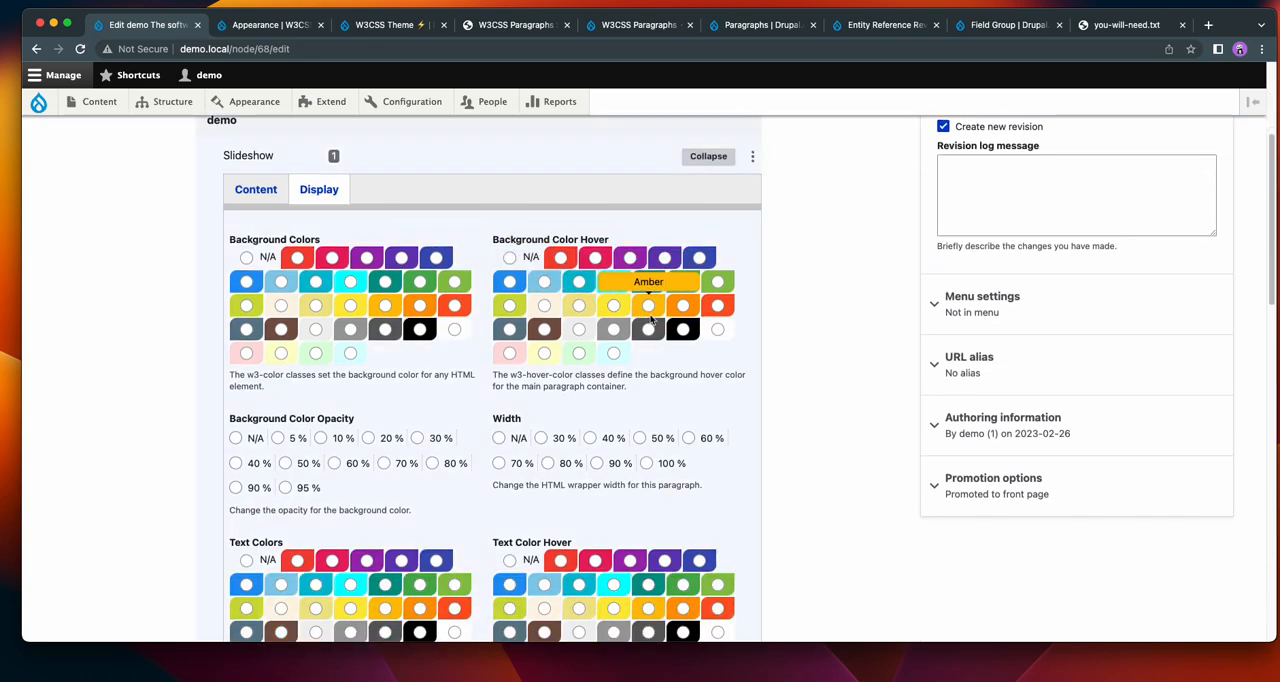
scroll(668, 407, down, 3)
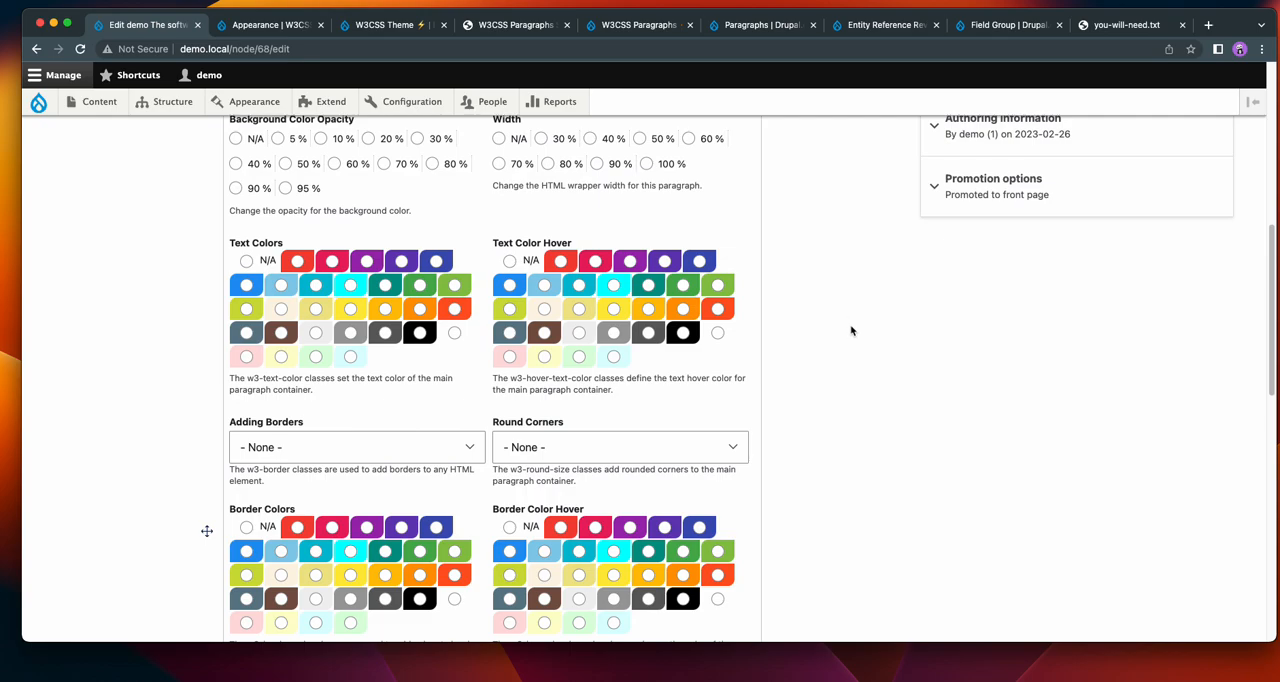
scroll(851, 330, down, 1)
scroll(851, 330, up, 3)
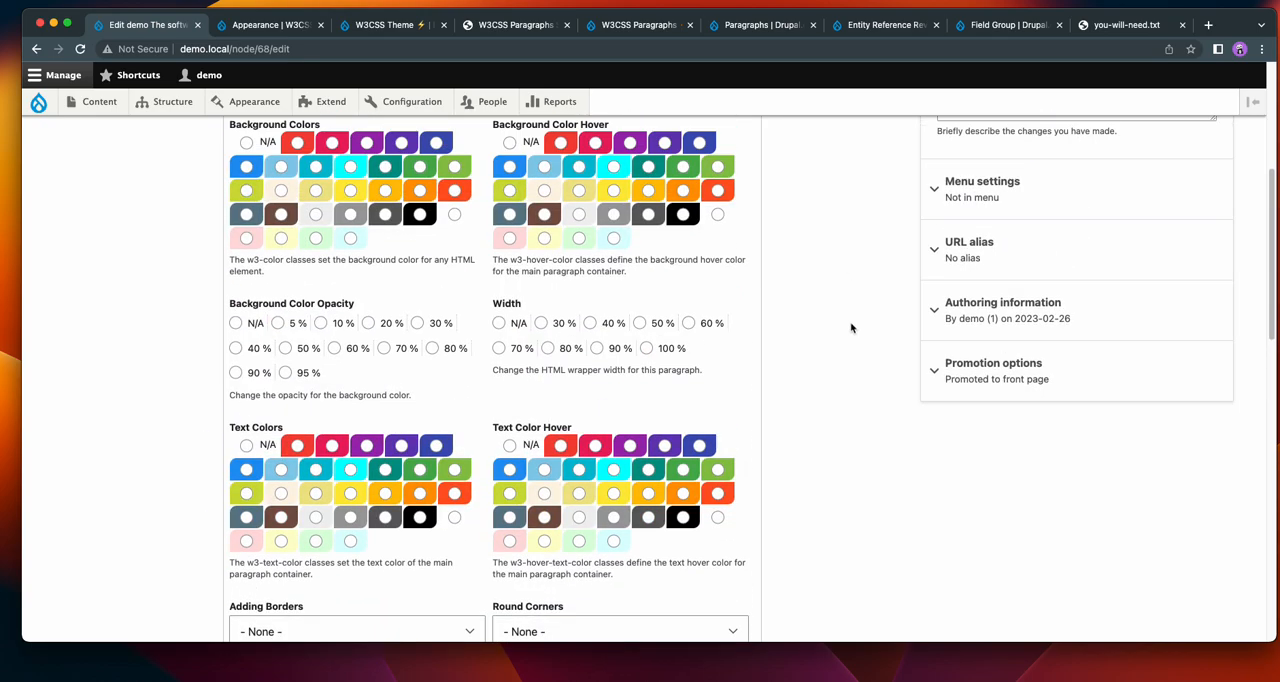
Switch to the W3CSS Paragraphs Slideshow Bundle demo page and browse the slides of the "Slideshow - Animated Tab Opacity" example.
click(285, 32)
click(510, 26)
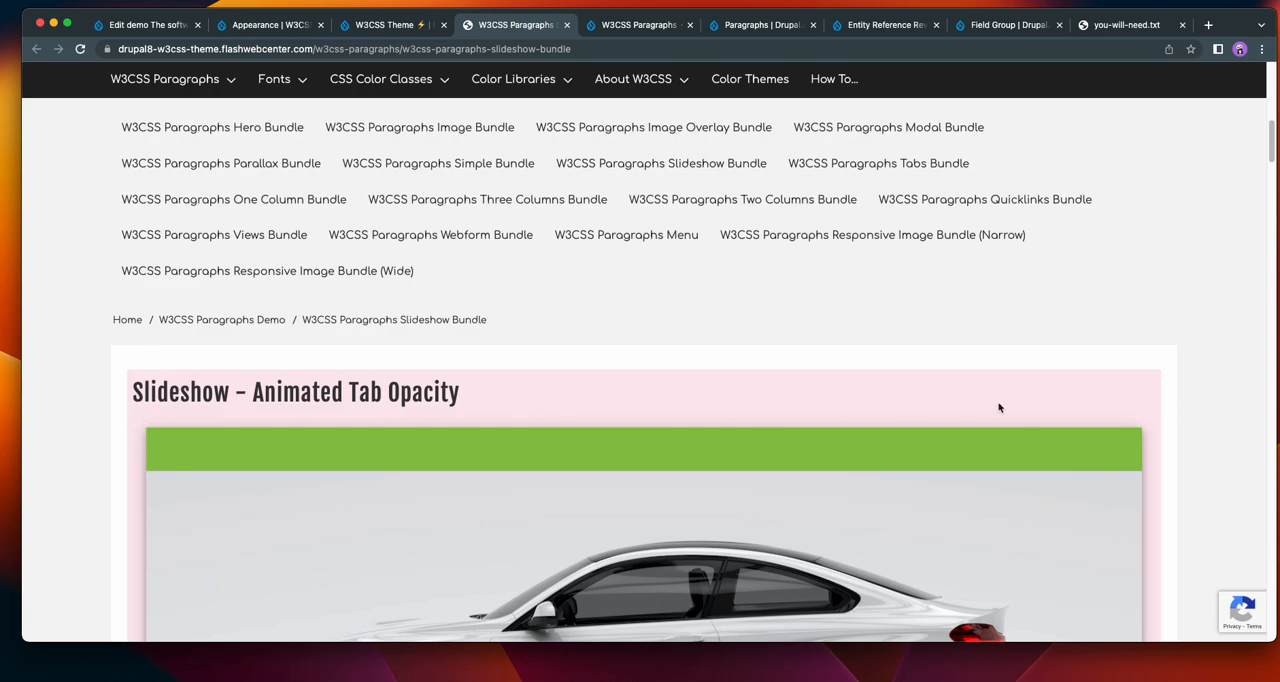
scroll(1150, 449, down, 5)
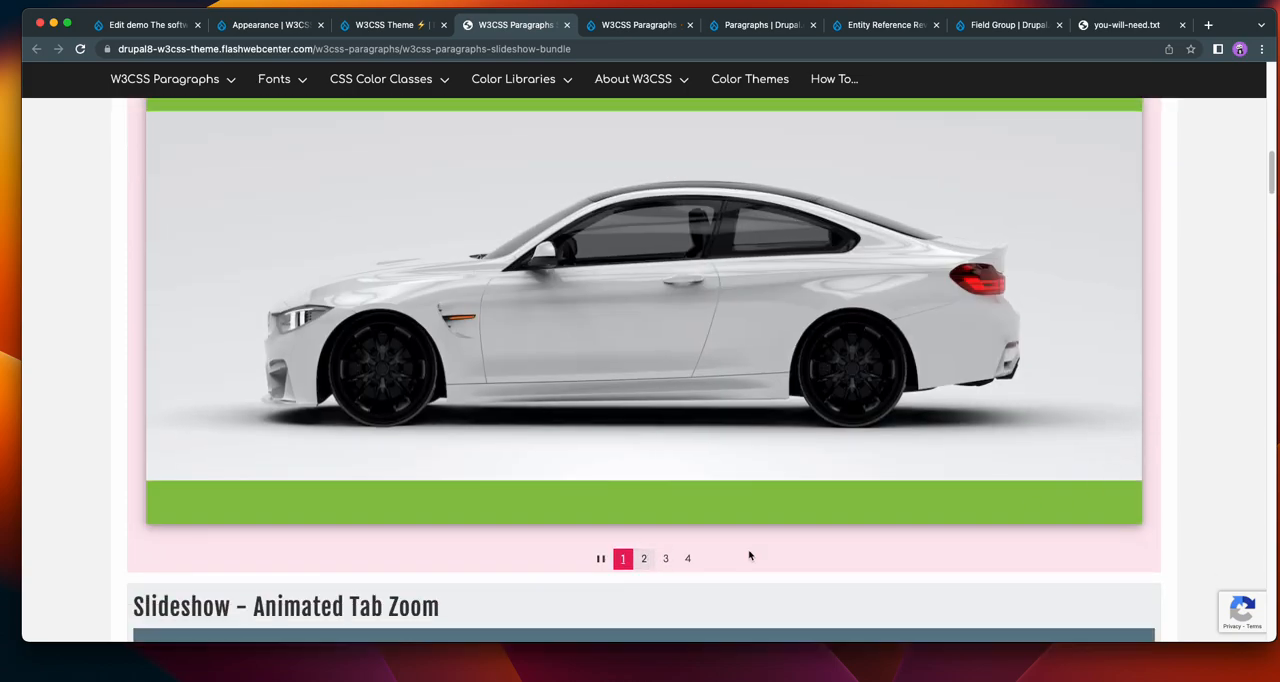
click(643, 558)
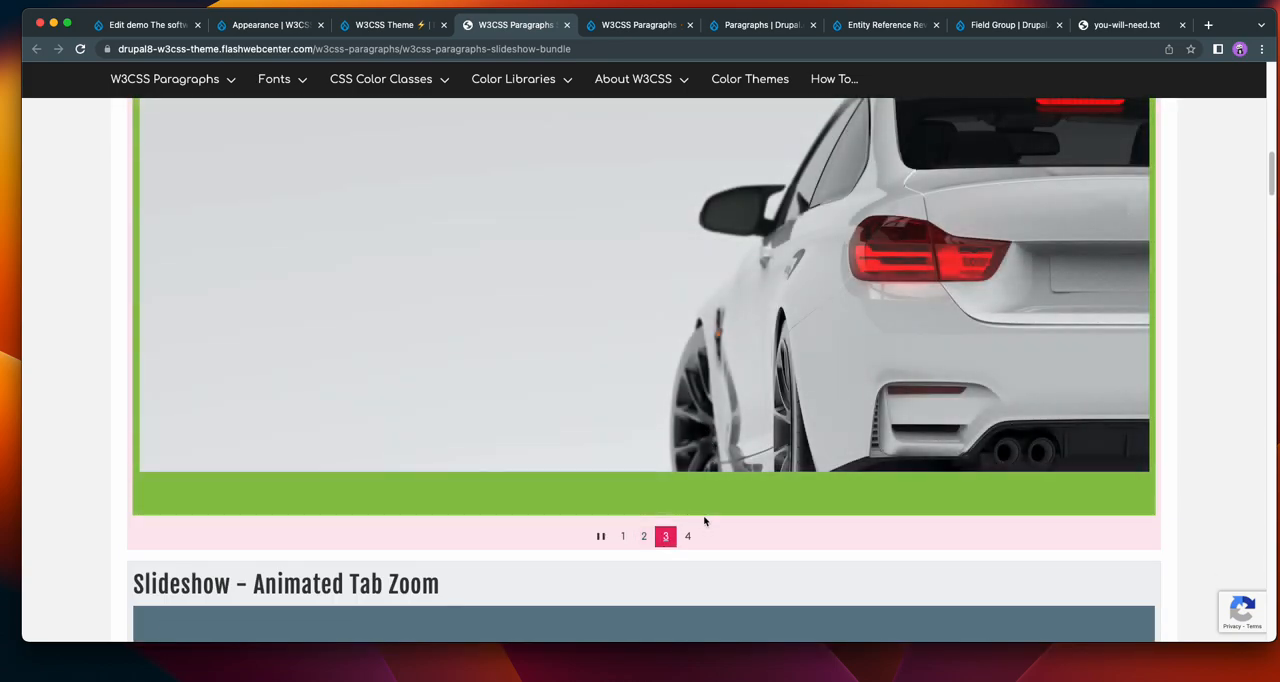
click(687, 540)
click(621, 538)
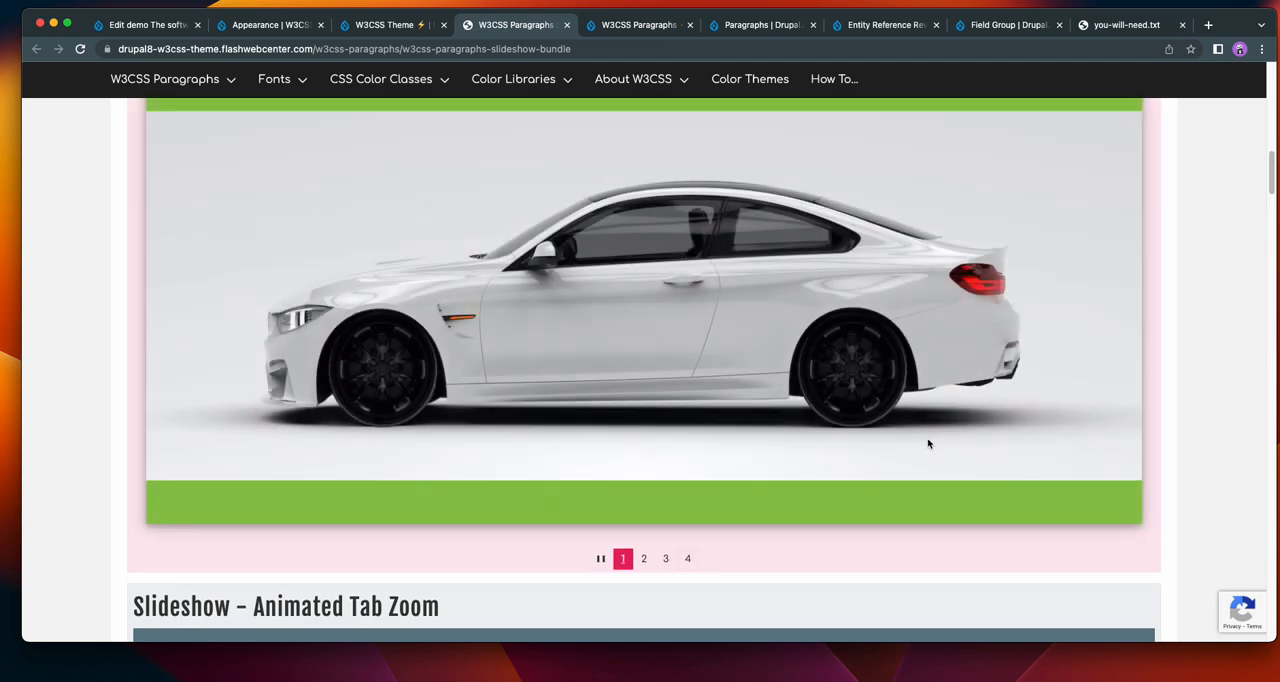
scroll(927, 446, up, 4)
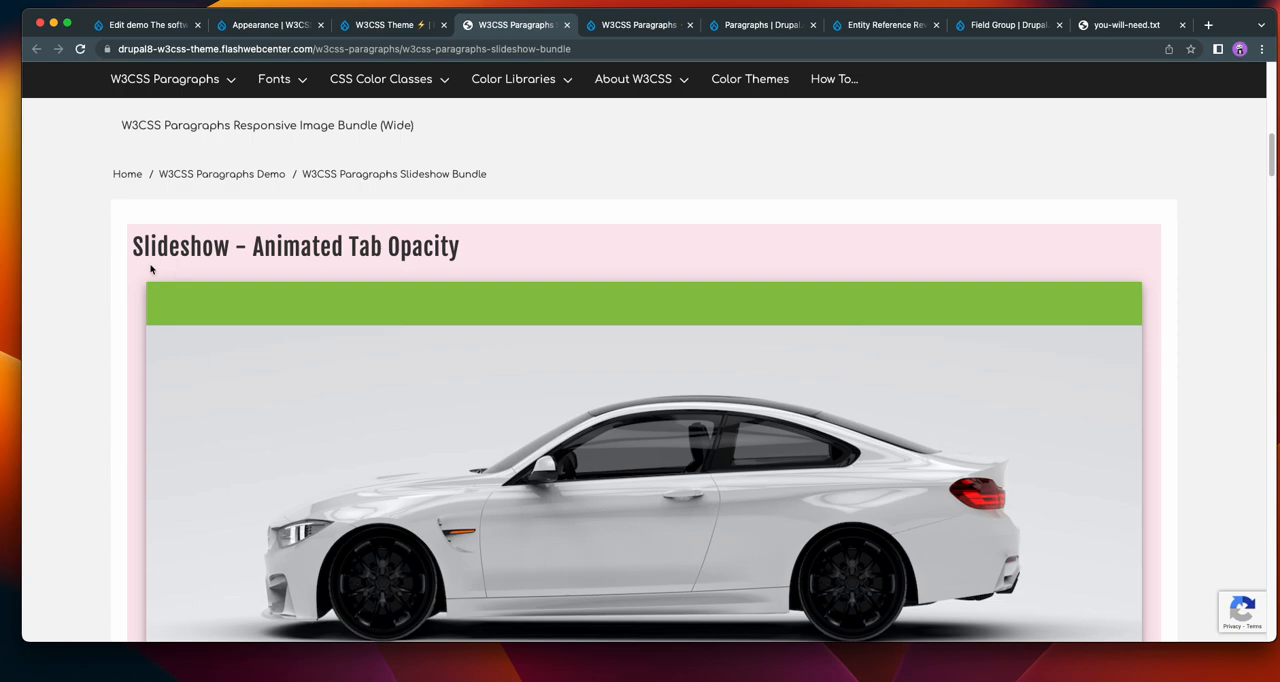
Return to the demo item's edit form and add a second Slideshow Section to the Slideshow paragraph's content.
click(130, 27)
scroll(600, 330, up, 4)
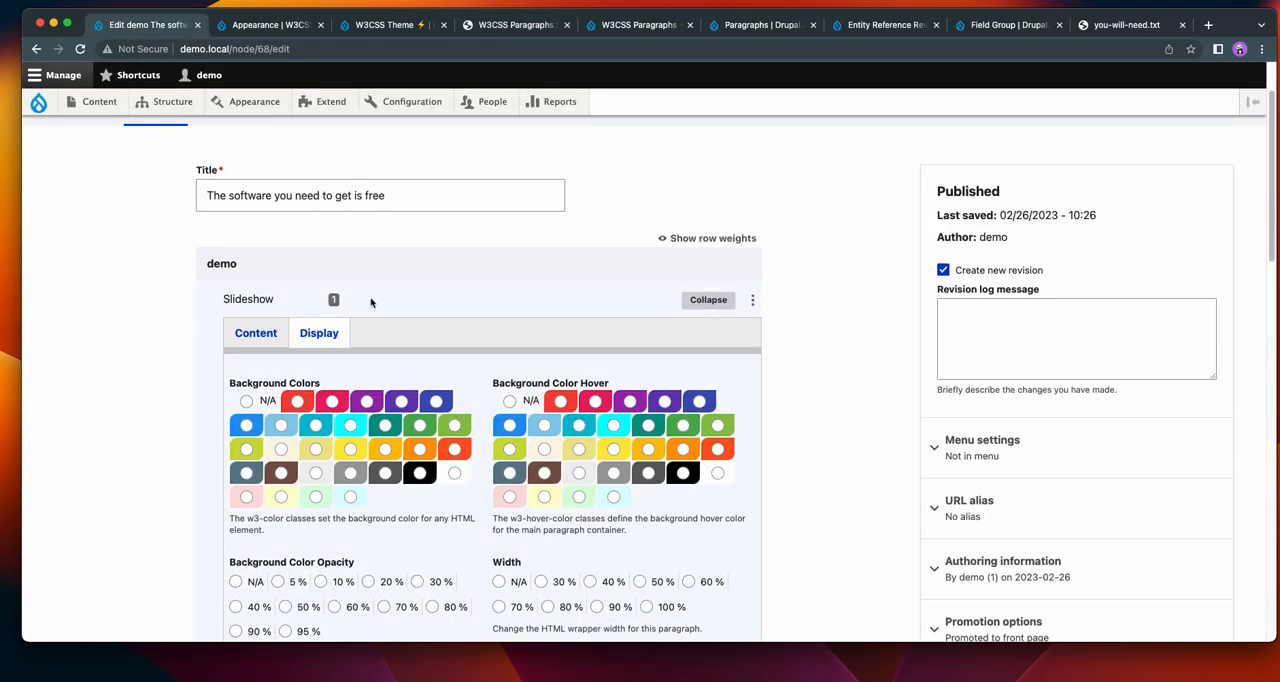
click(256, 327)
scroll(380, 371, down, 3)
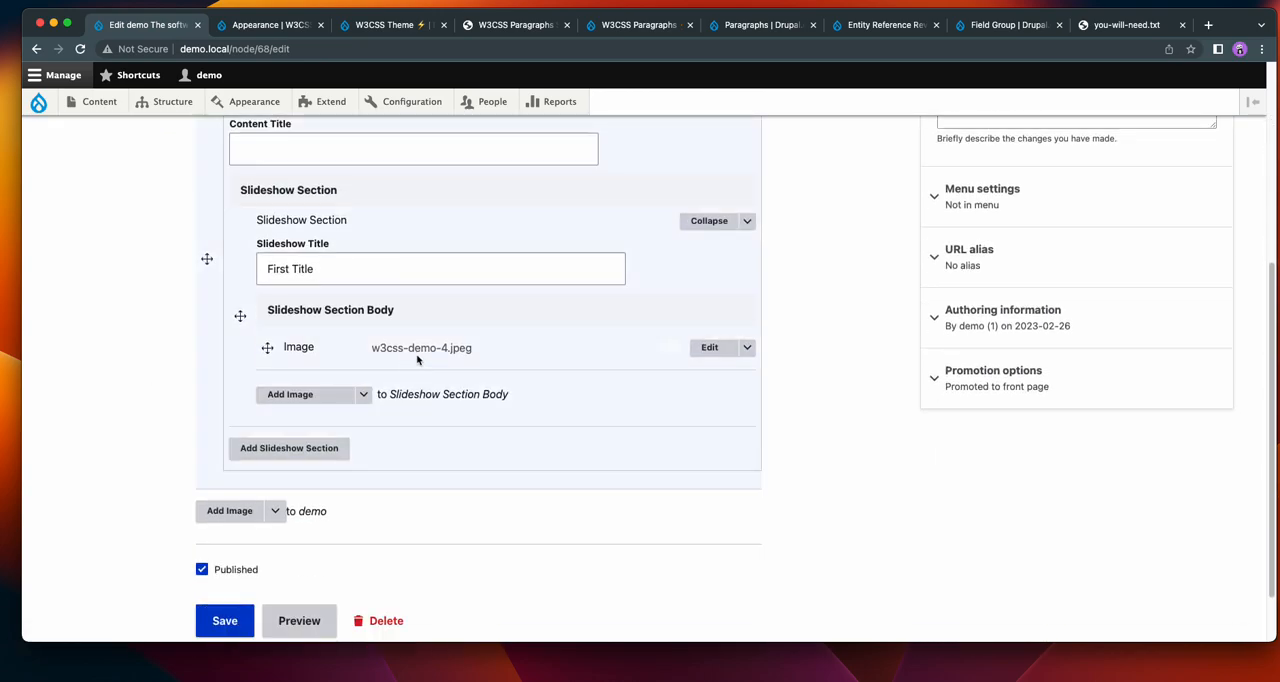
click(282, 455)
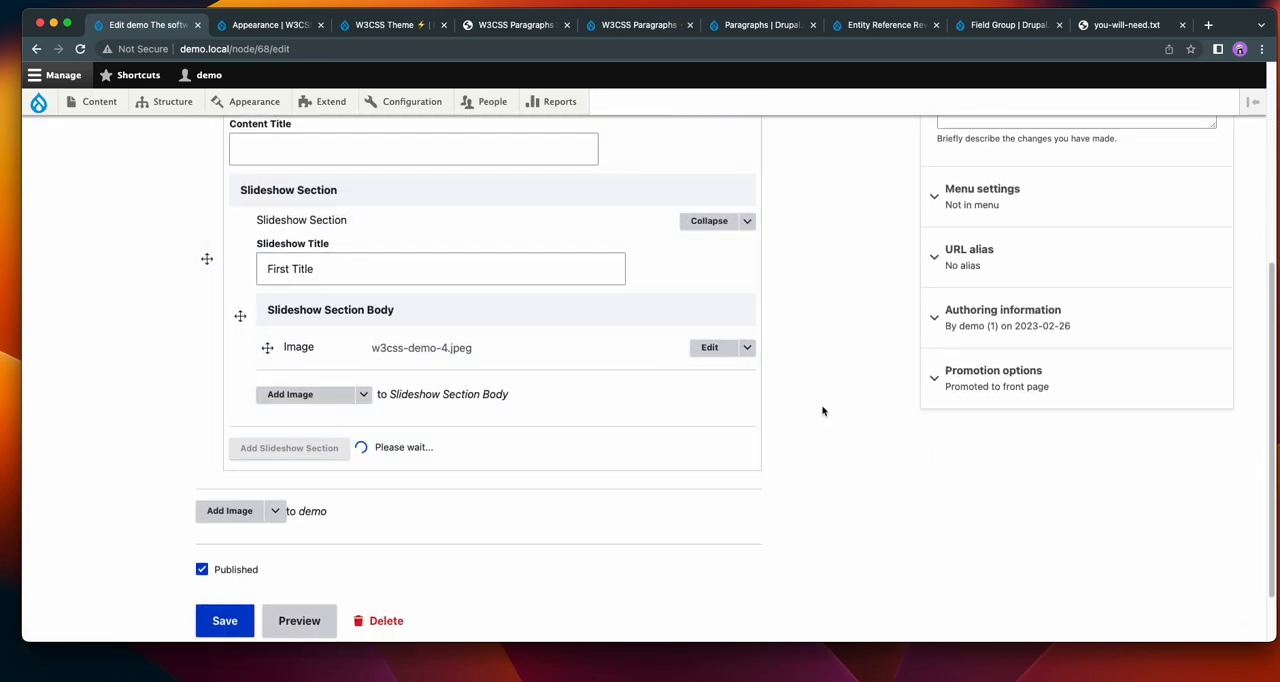
scroll(826, 405, up, 3)
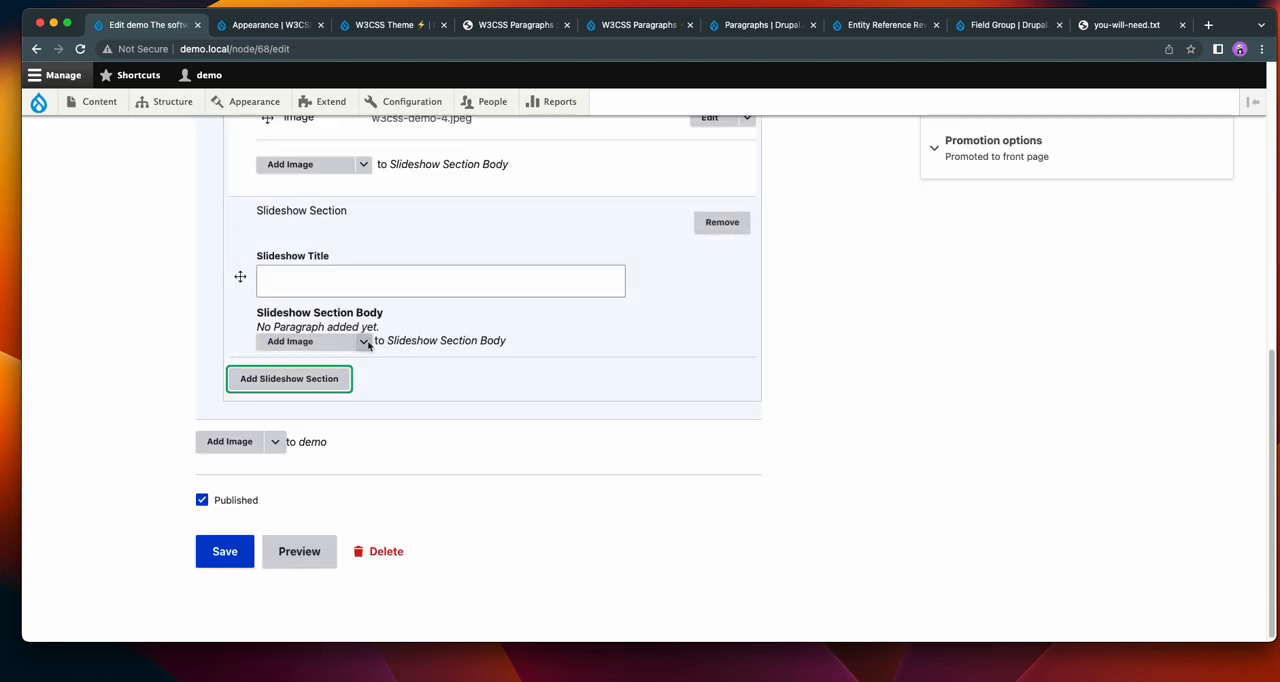
Add an Image paragraph to the second slideshow section's body and upload w3css-demo-3.jpg from the Demo-pic folder as new media.
click(303, 347)
click(307, 344)
click(236, 184)
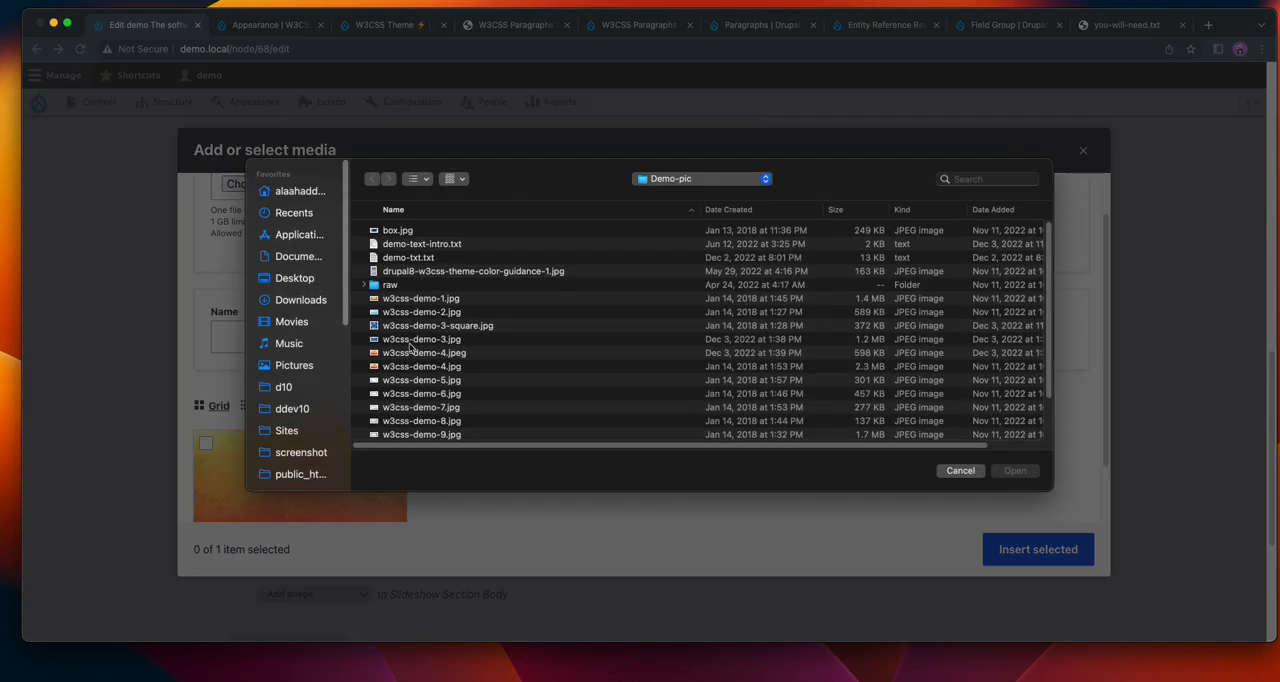
click(408, 341)
click(1015, 470)
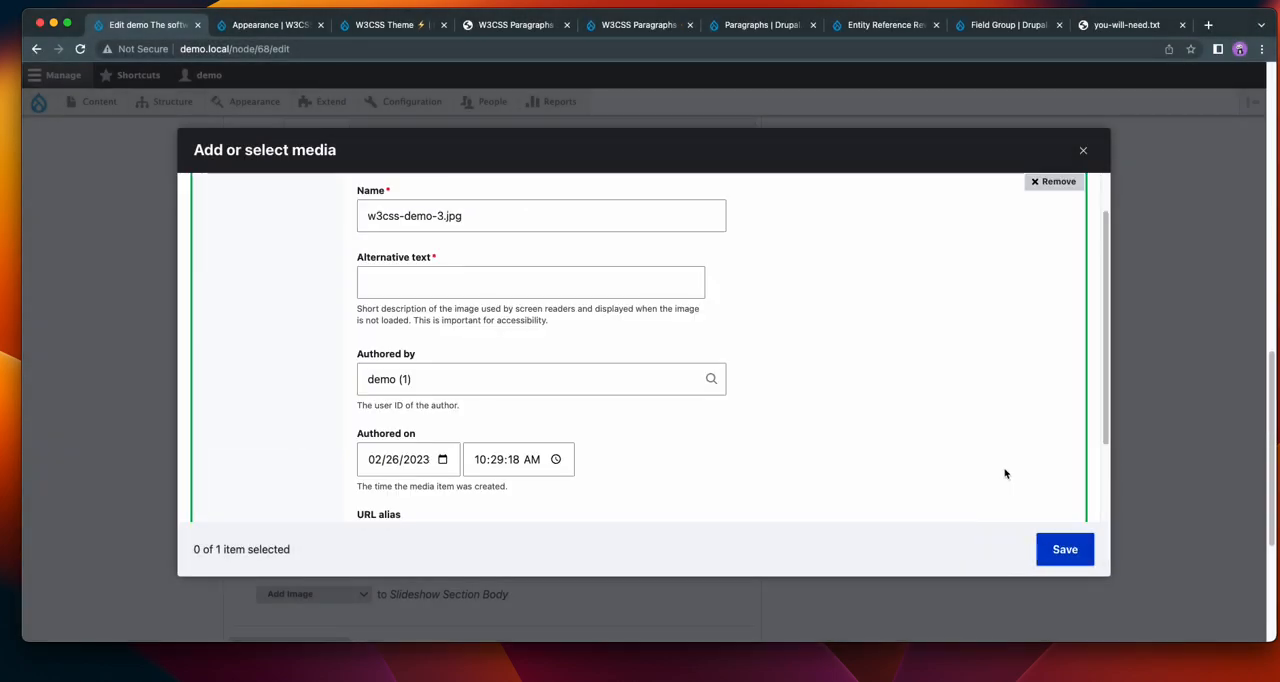
Give the uploaded image the alternative text w3css-demo-1, insert it into the second slideshow section and save the demo item.
click(430, 283)
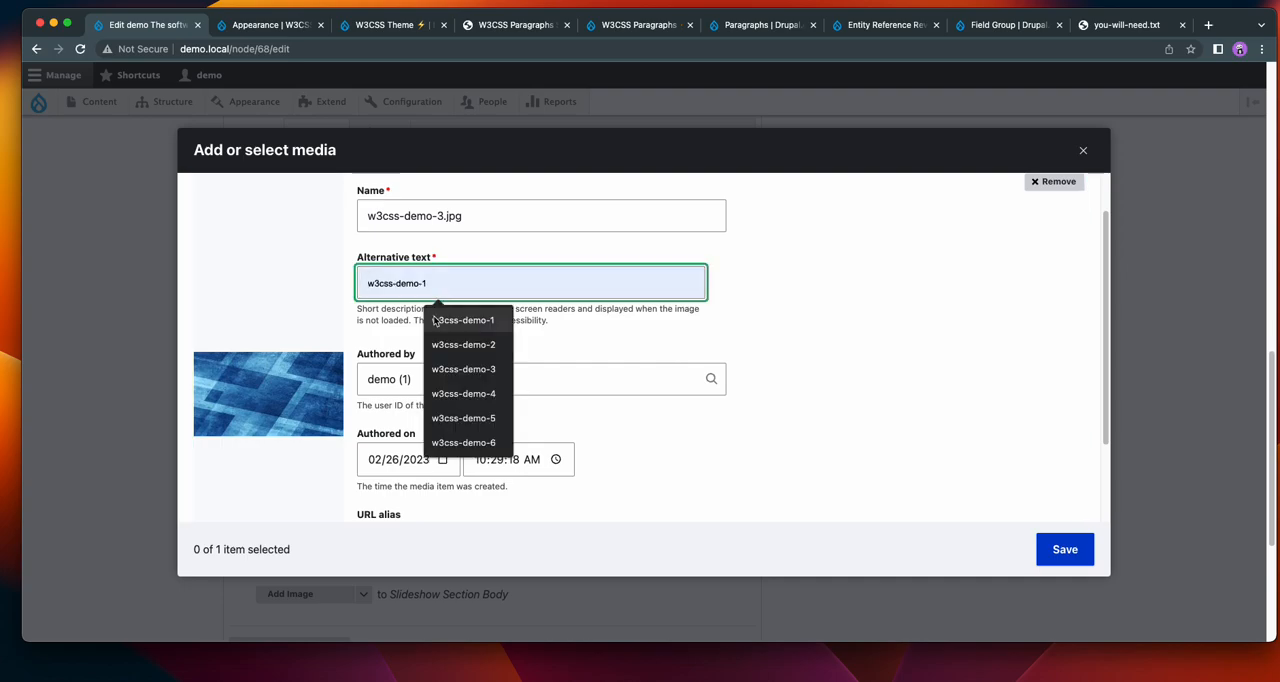
click(433, 315)
click(1051, 559)
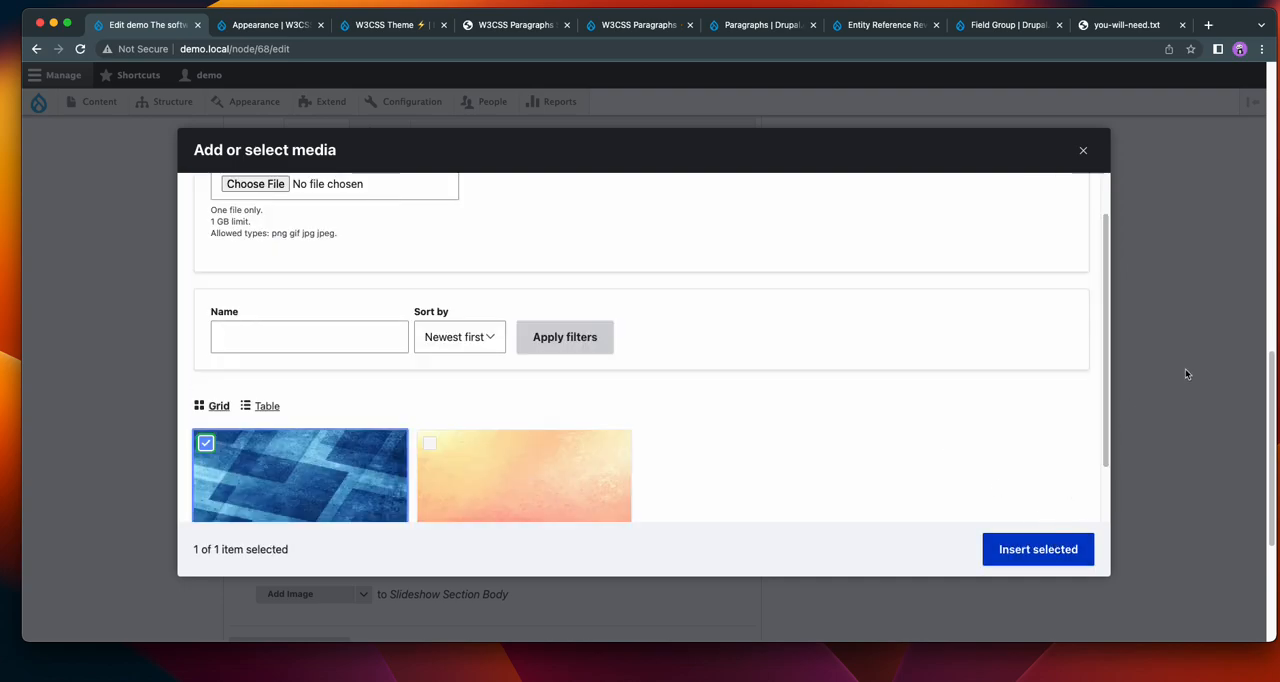
click(1038, 549)
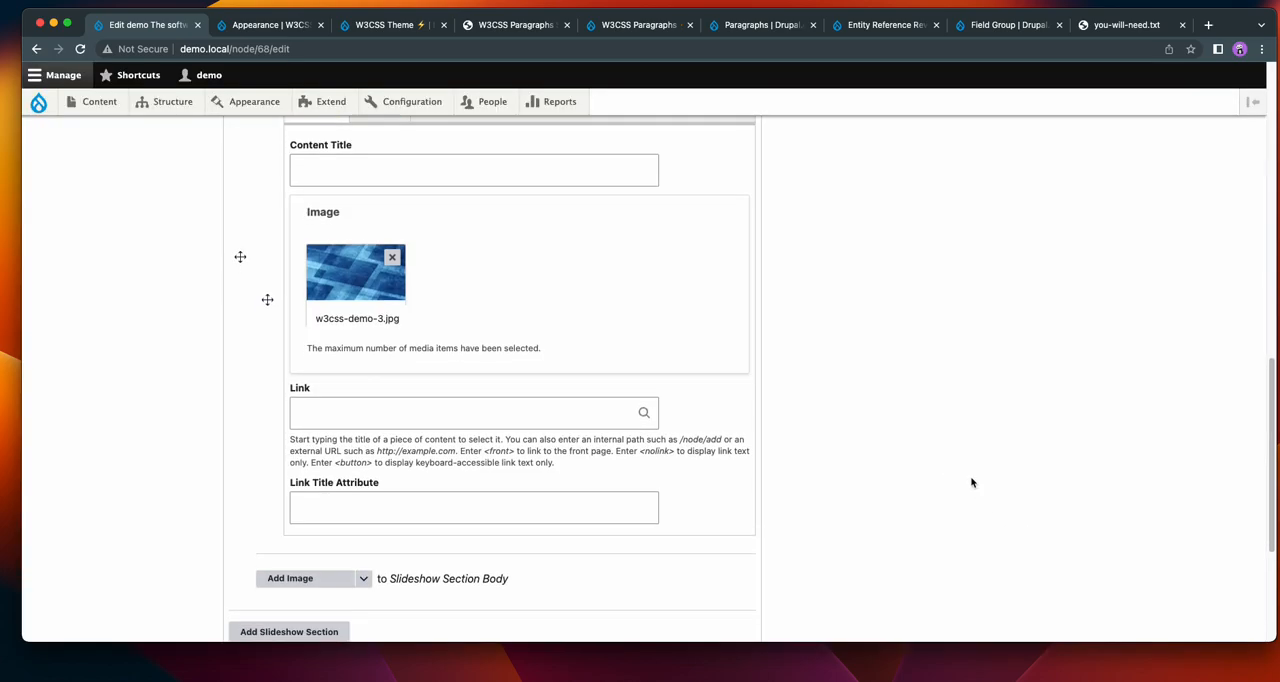
scroll(971, 483, down, 5)
click(224, 549)
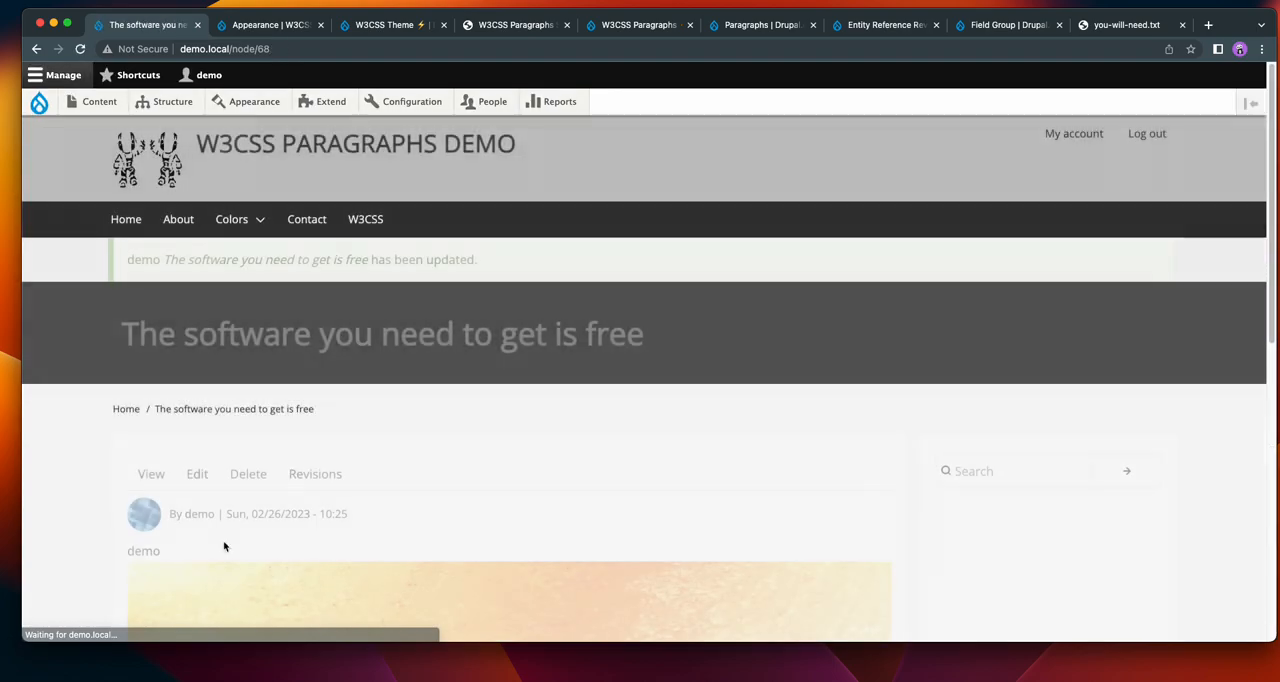
Browse back and forth through the slides of the slideshow on the saved demo page.
scroll(850, 342, down, 10)
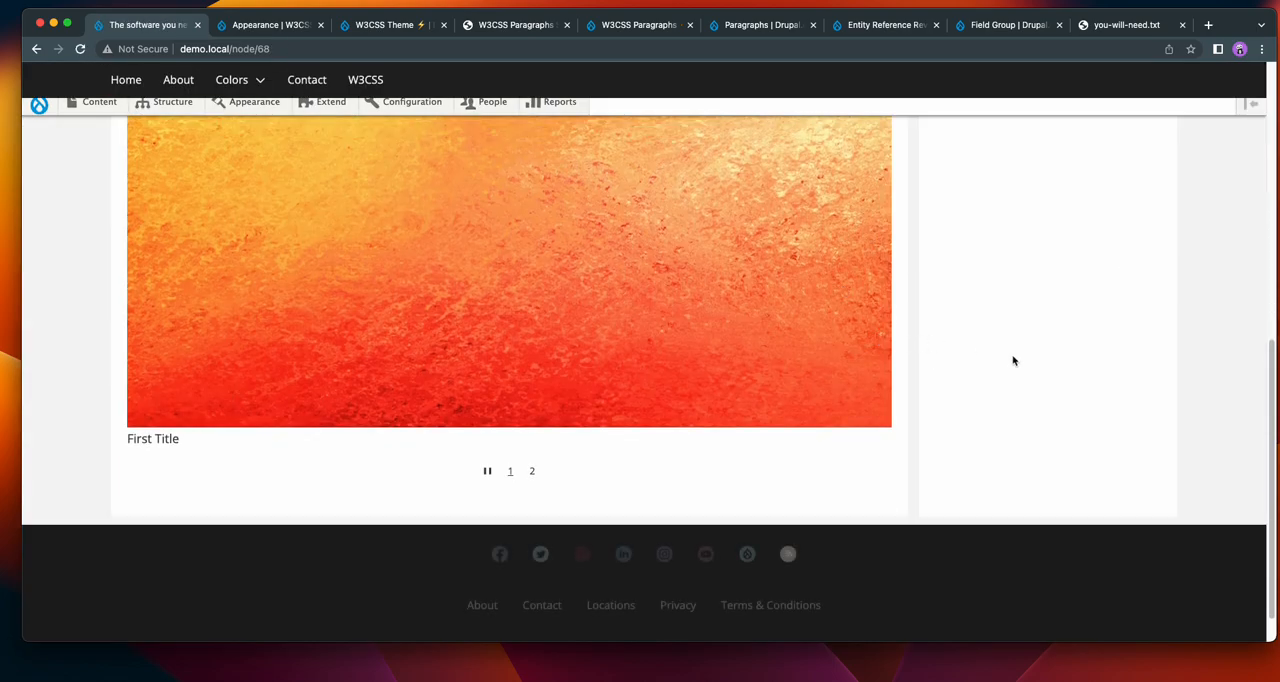
scroll(1010, 360, up, 3)
click(875, 424)
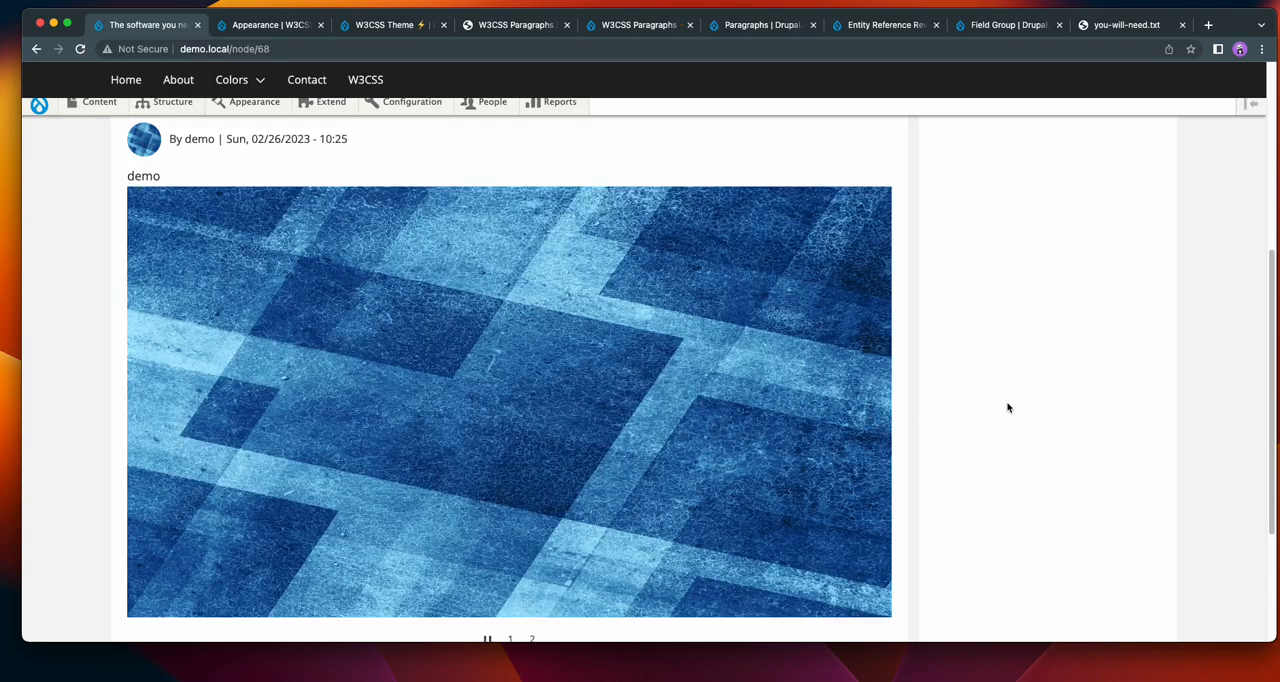
scroll(1009, 405, down, 2)
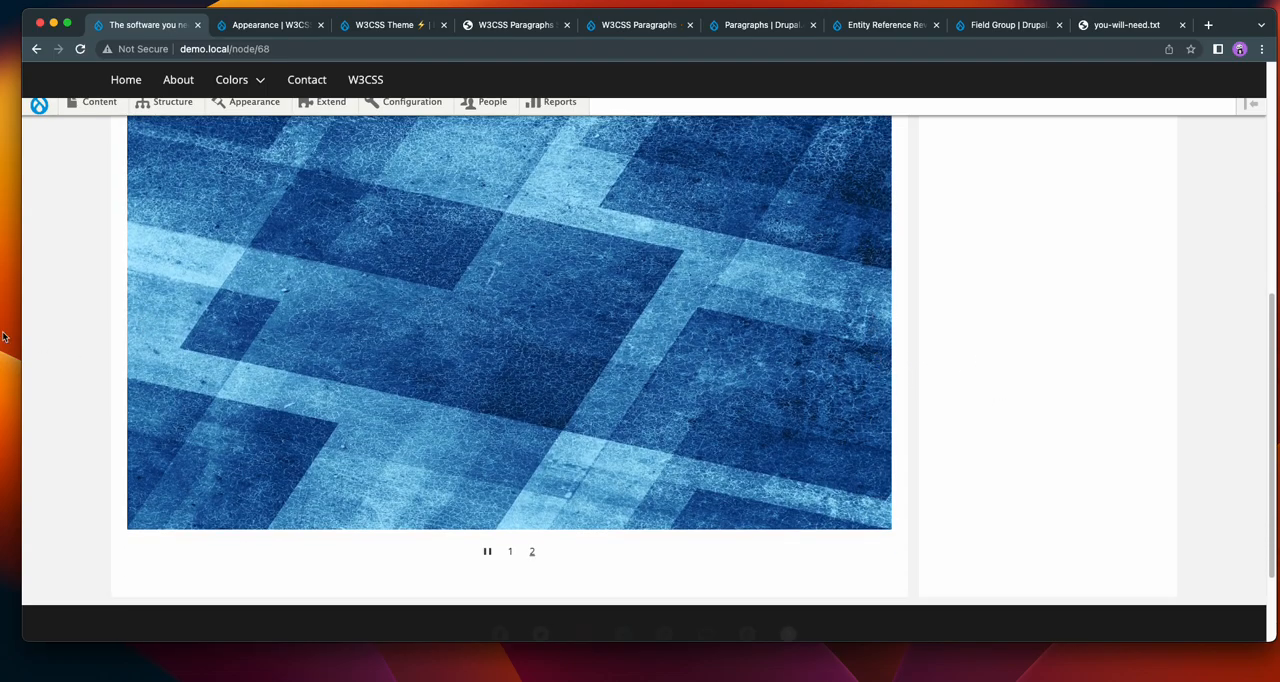
click(145, 325)
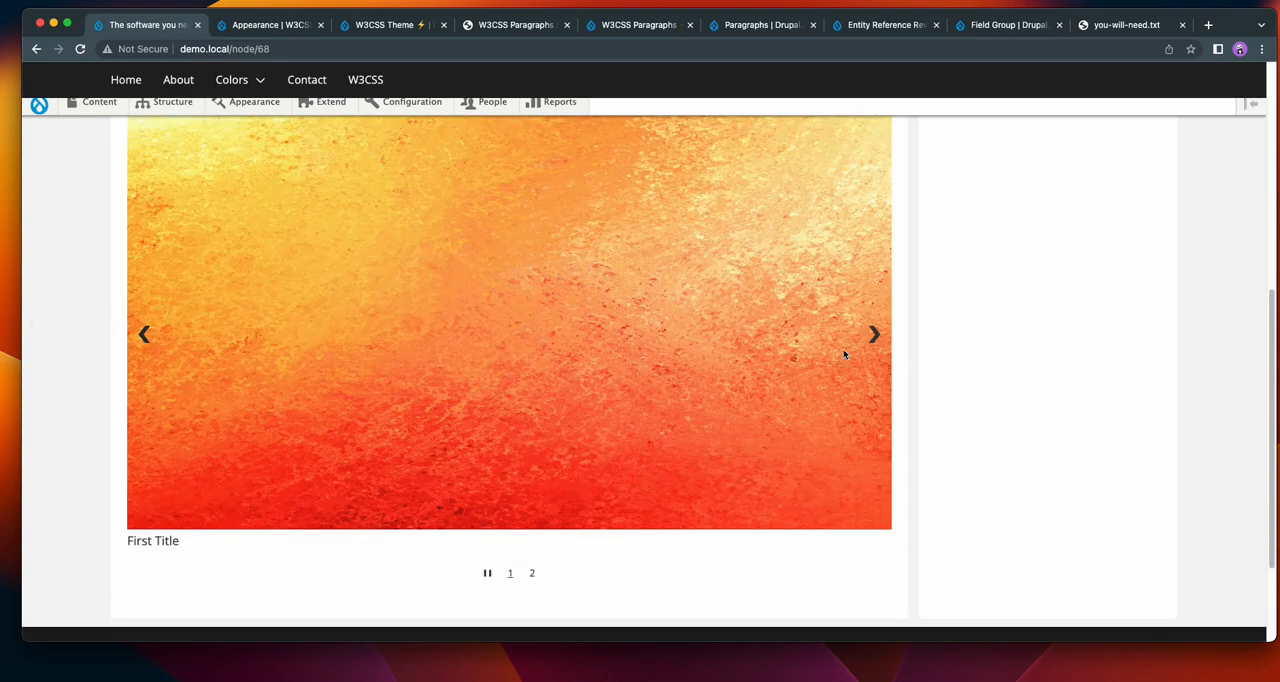
click(879, 341)
click(147, 328)
click(145, 327)
scroll(60, 315, down, 2)
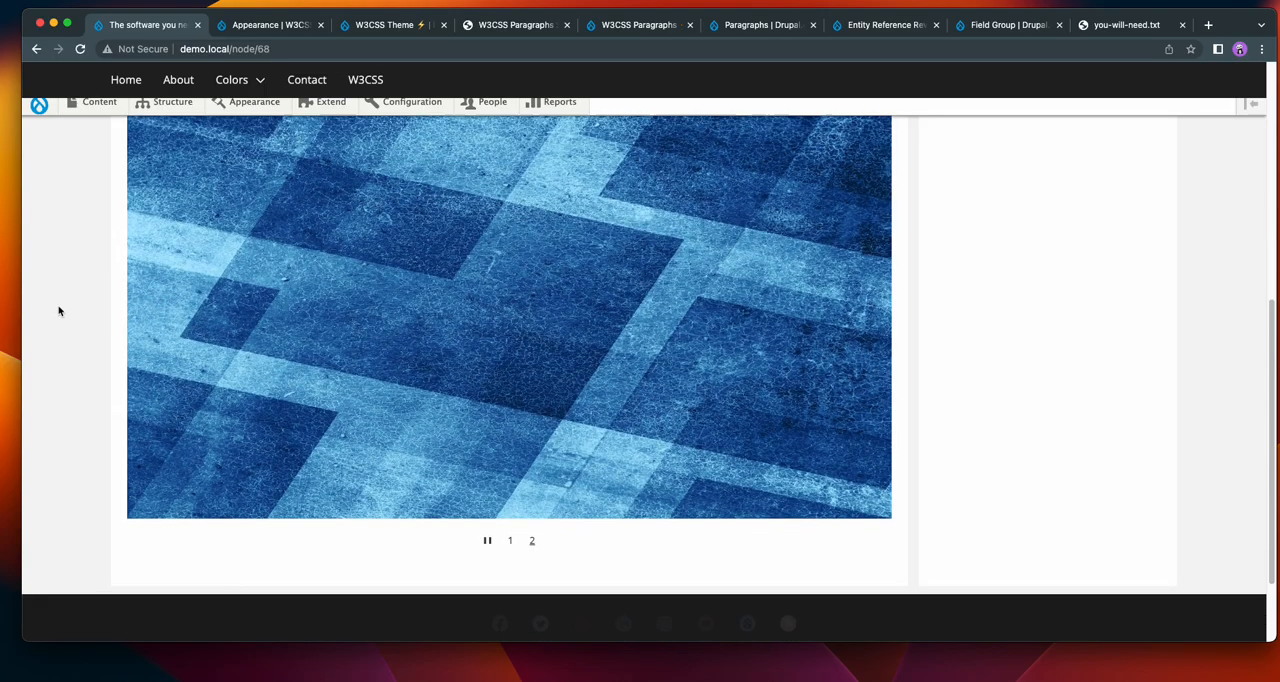
scroll(170, 306, up, 3)
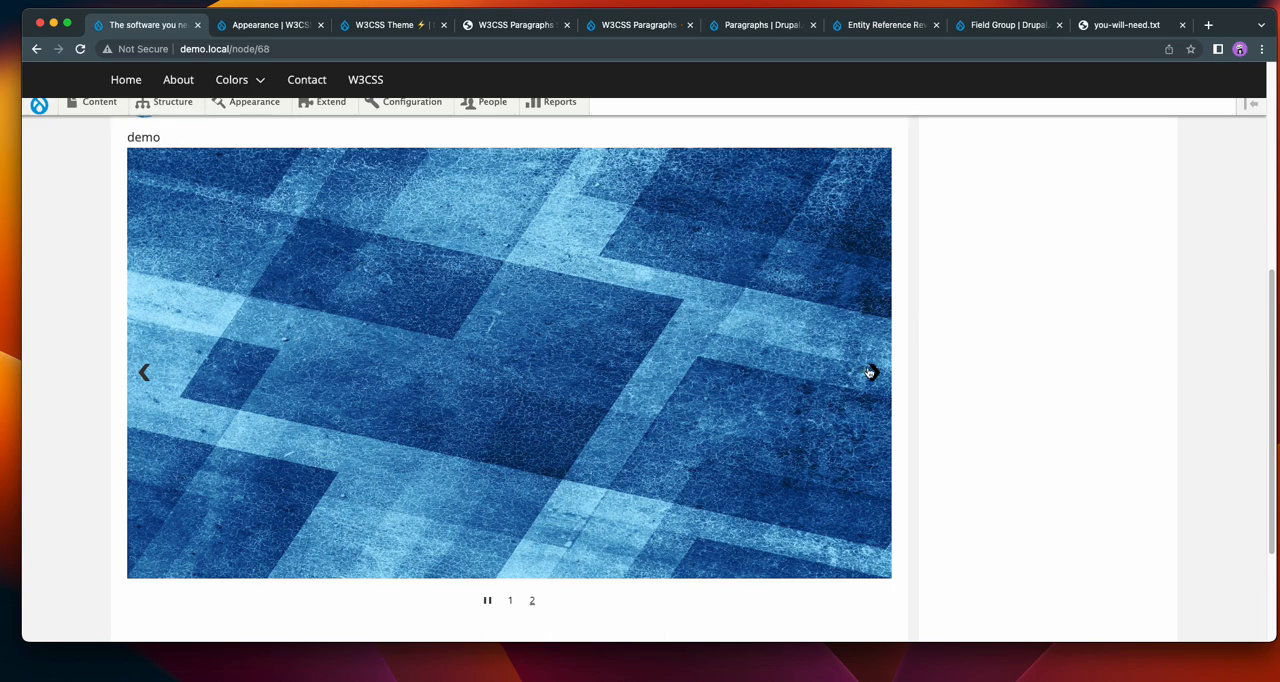
click(871, 372)
click(143, 385)
scroll(77, 362, up, 3)
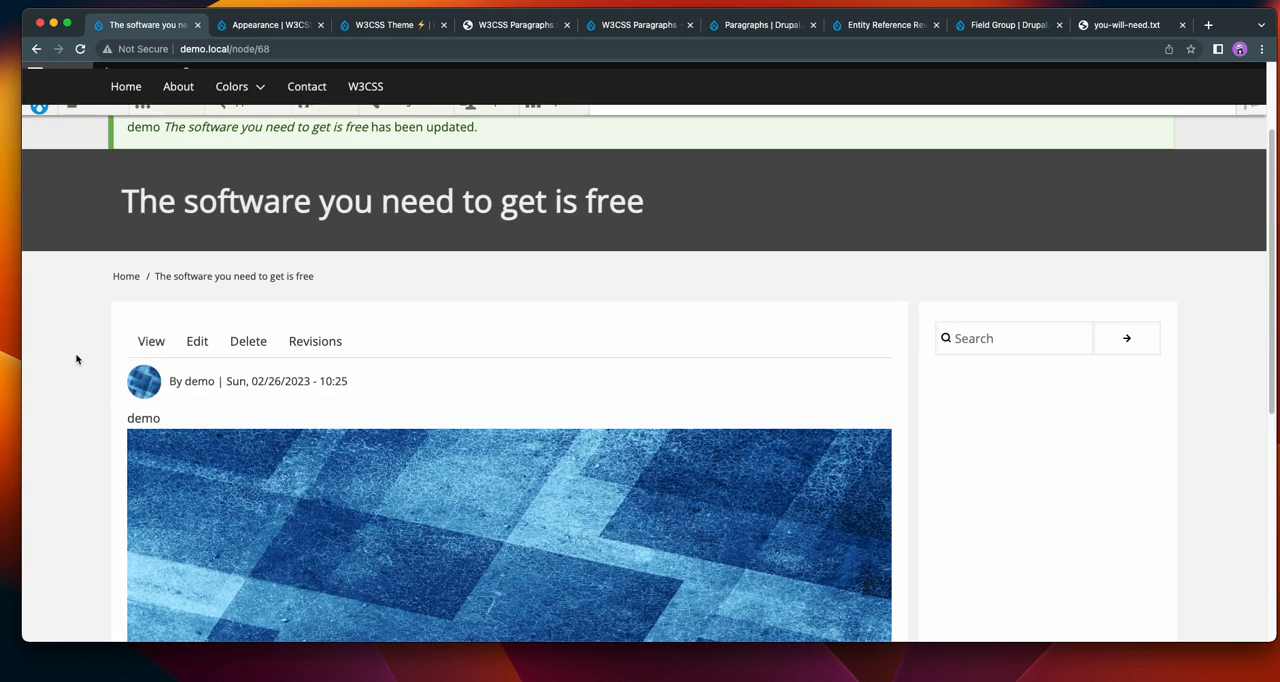
Reopen the demo item for editing and review the Slideshow paragraph's color, opacity, width and border display settings.
click(197, 341)
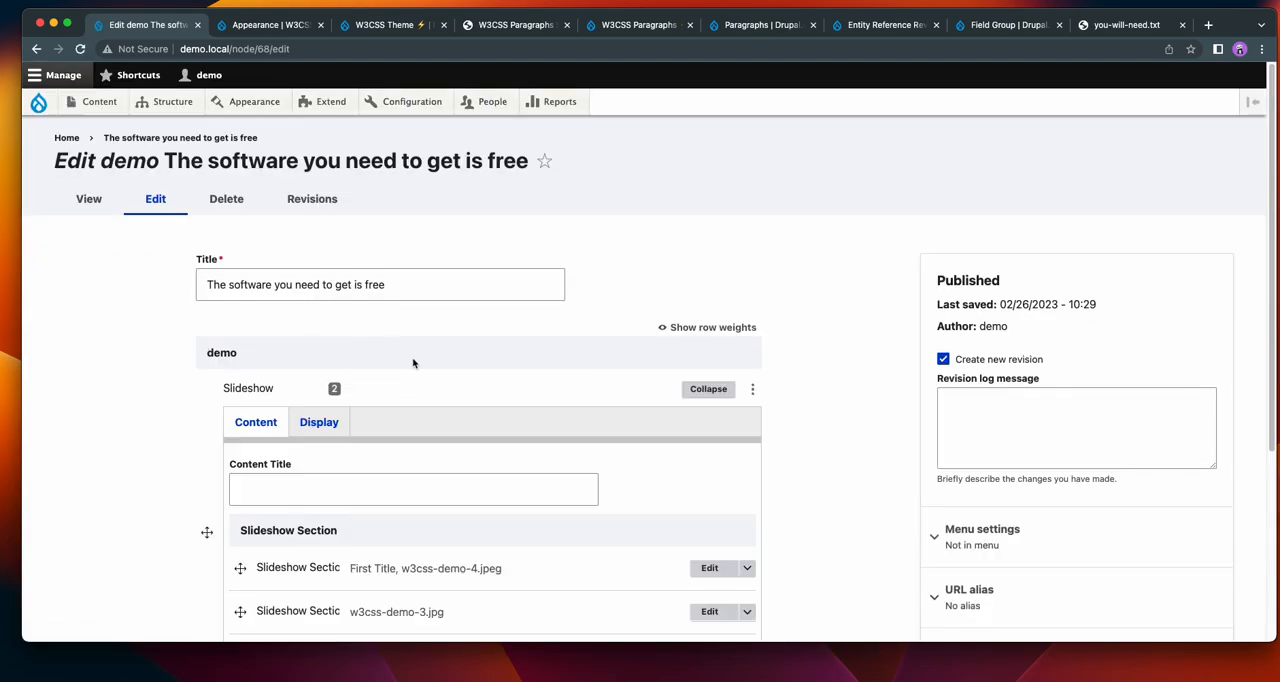
click(319, 422)
scroll(838, 347, down, 4)
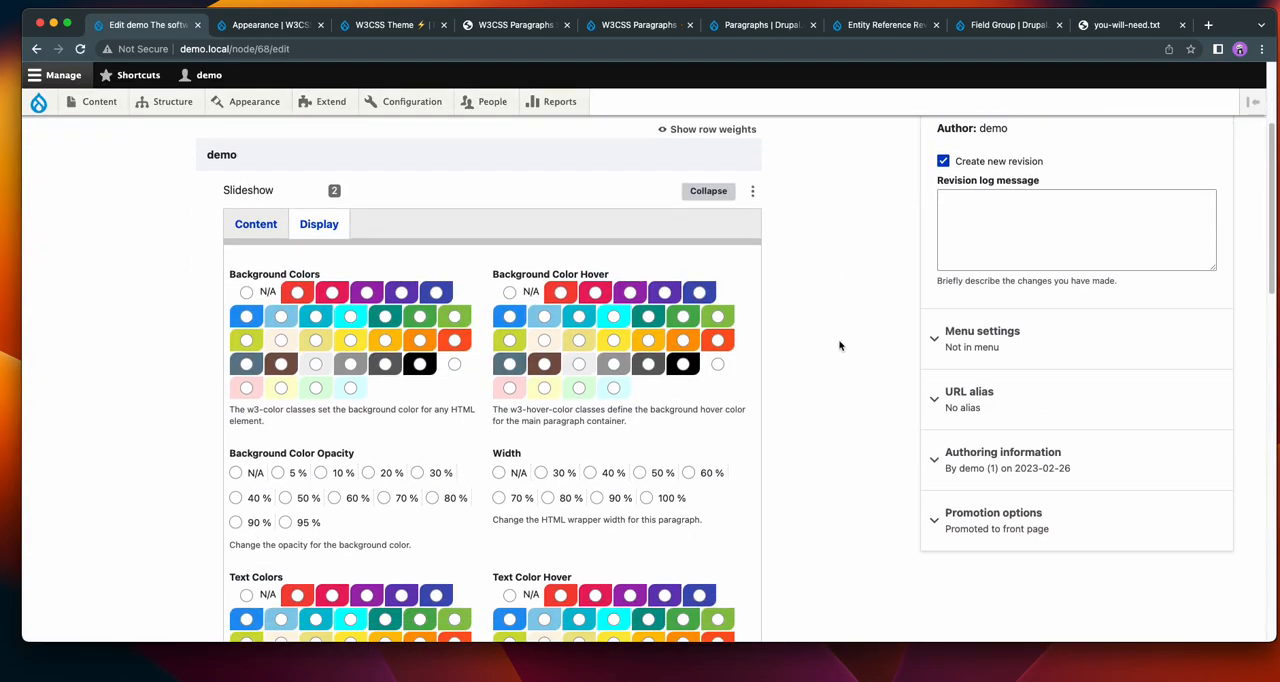
scroll(838, 344, down, 4)
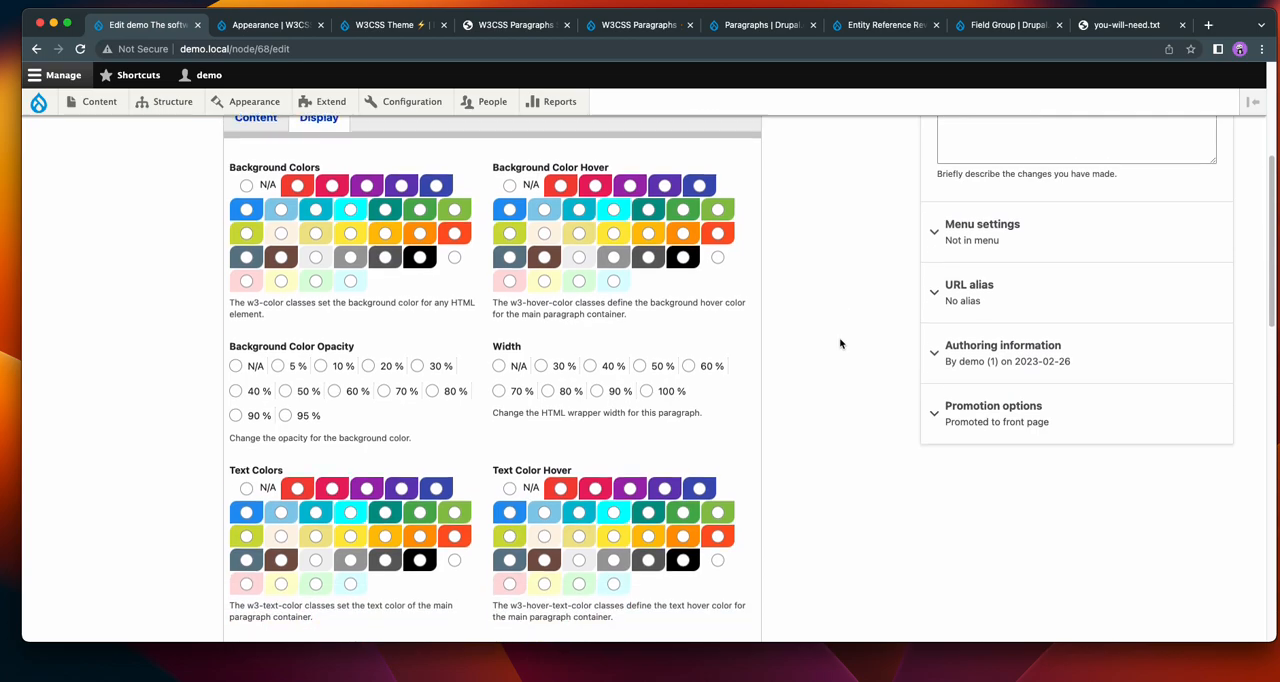
scroll(840, 343, down, 4)
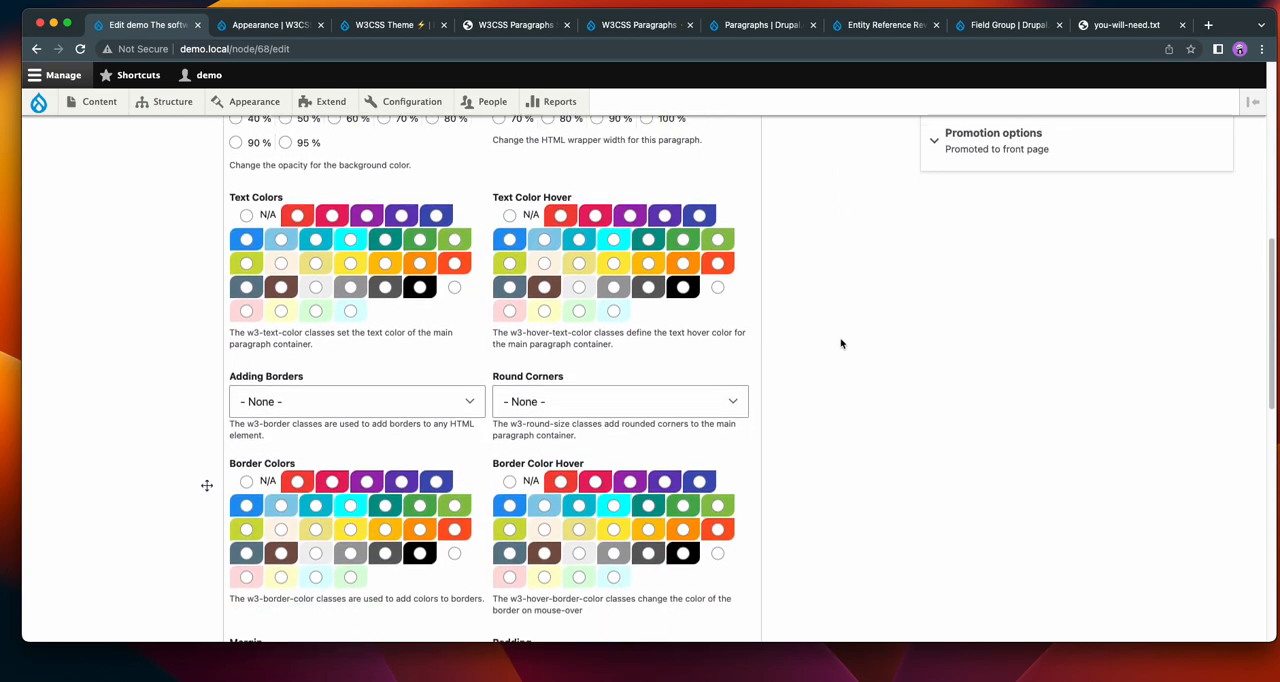
scroll(840, 344, up, 5)
scroll(840, 344, up, 5)
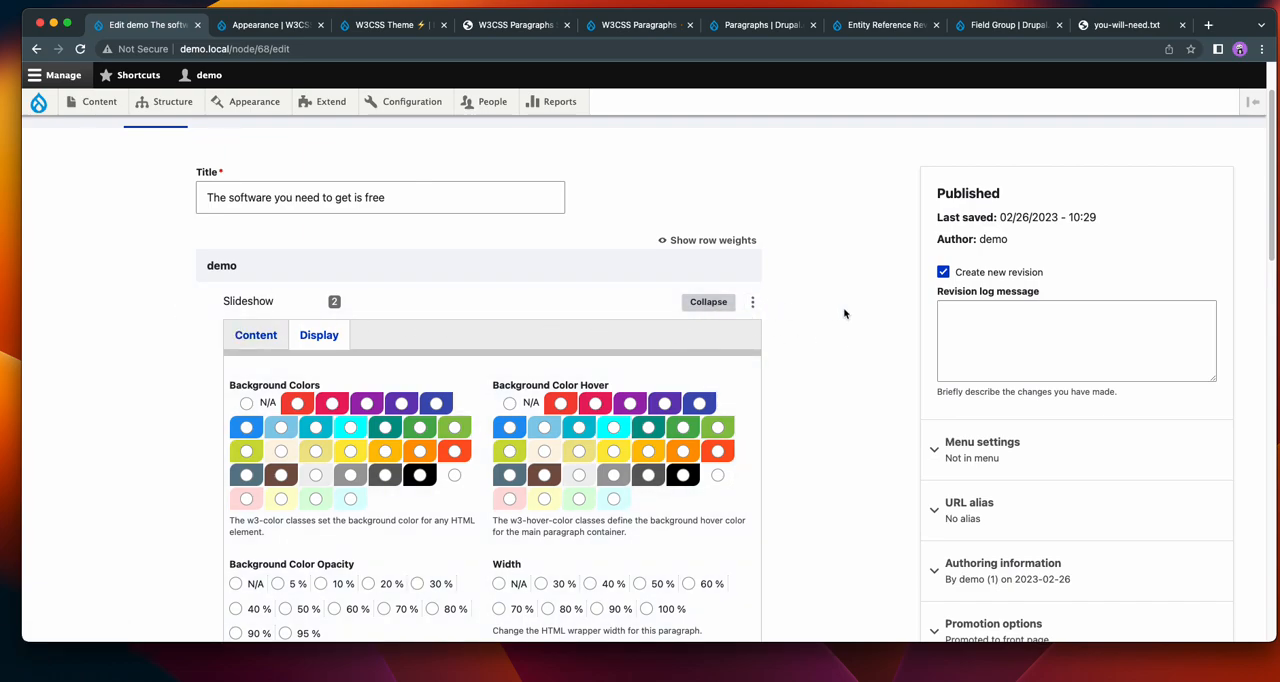
scroll(572, 367, down, 1)
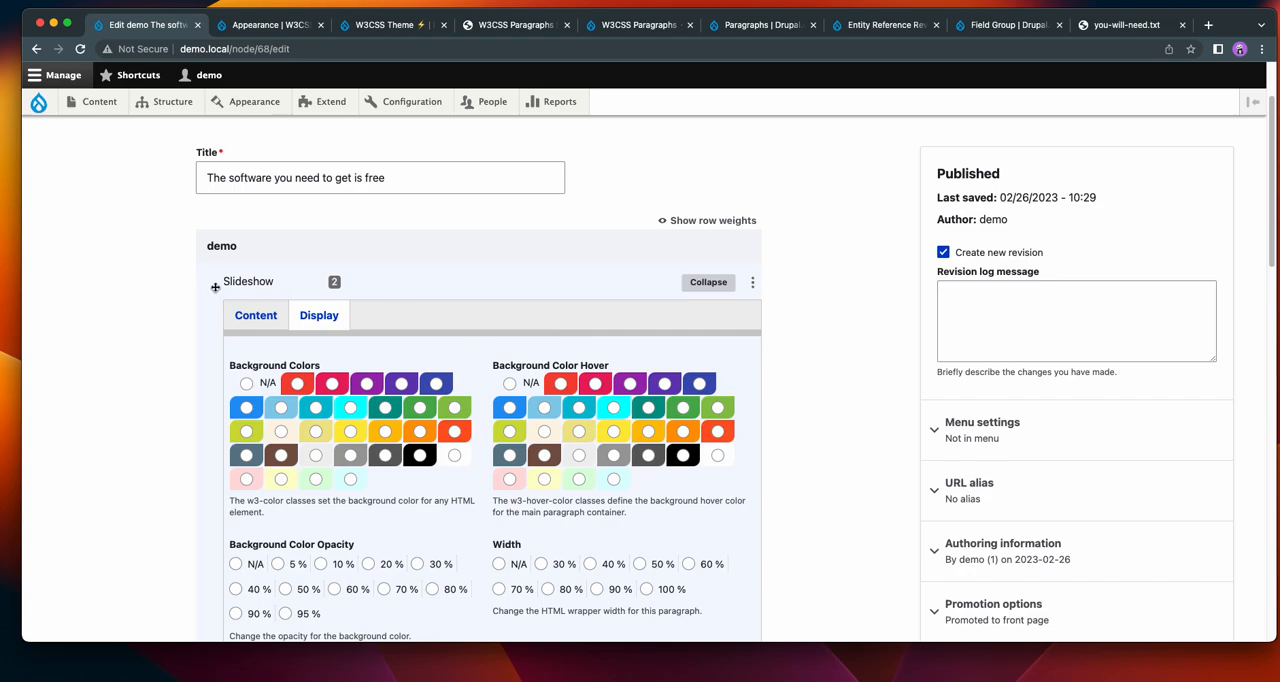
Expand the first slideshow section in the Slideshow paragraph's content and review its title and body.
click(256, 315)
click(711, 464)
scroll(872, 413, down, 4)
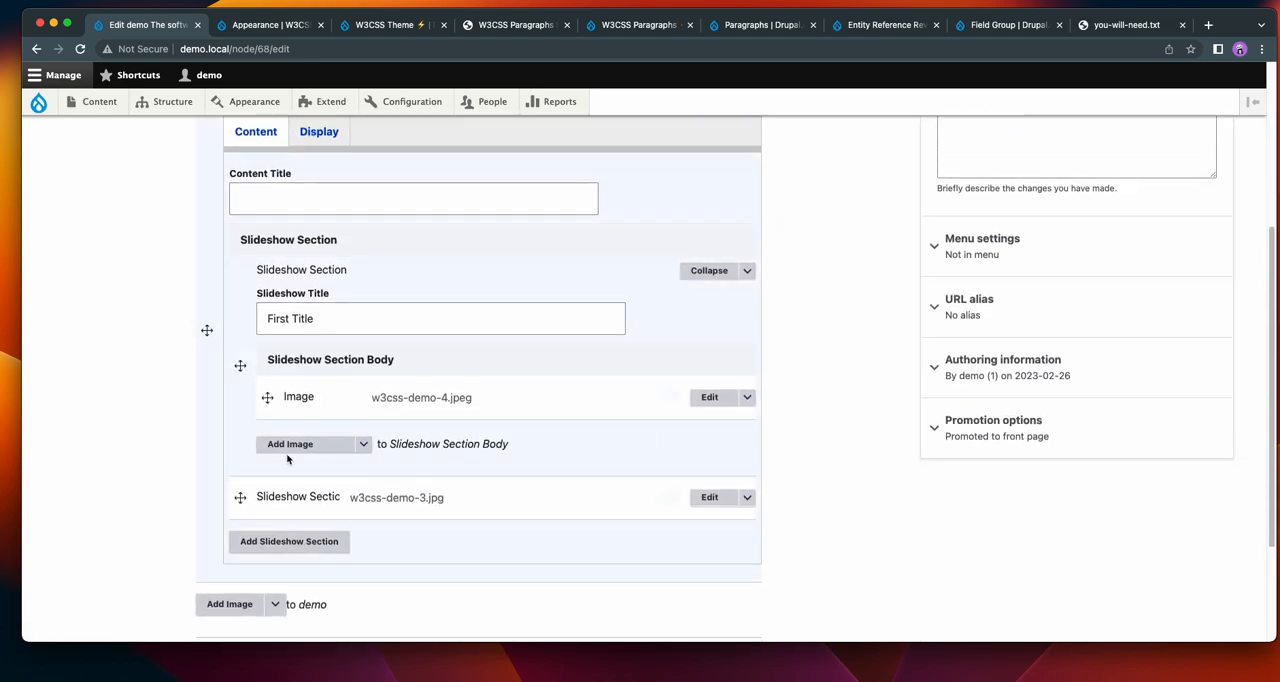
scroll(817, 417, up, 5)
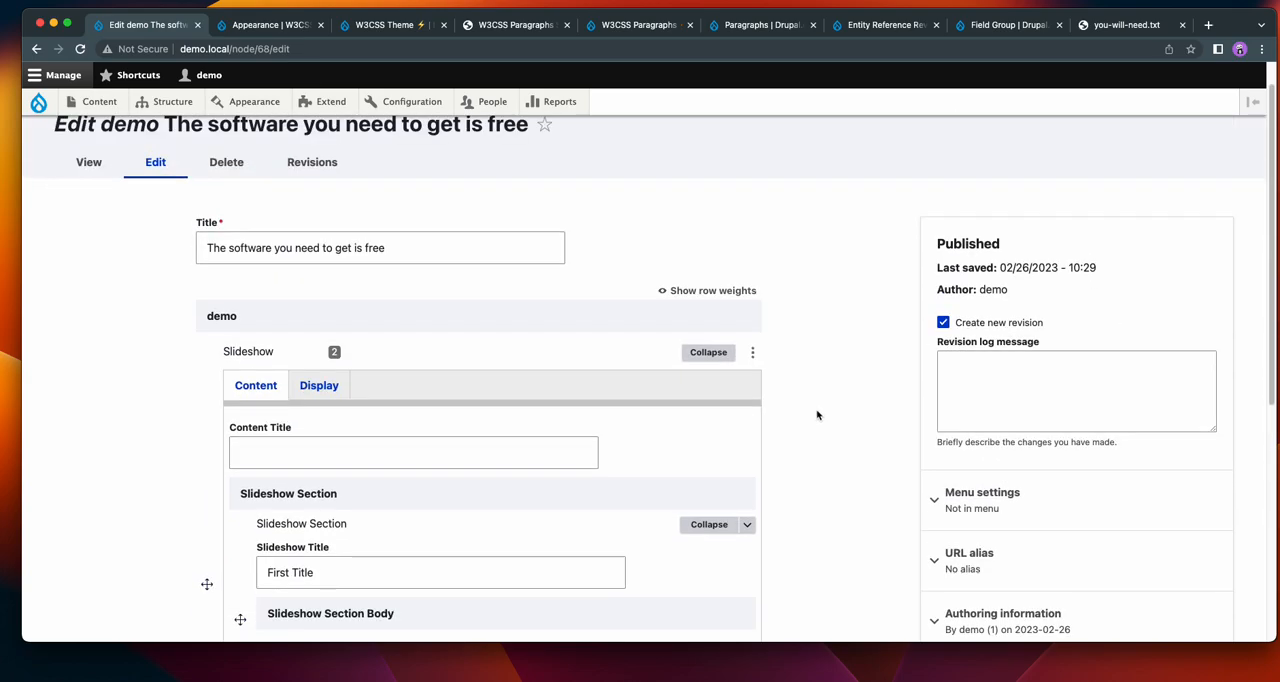
scroll(817, 414, up, 1)
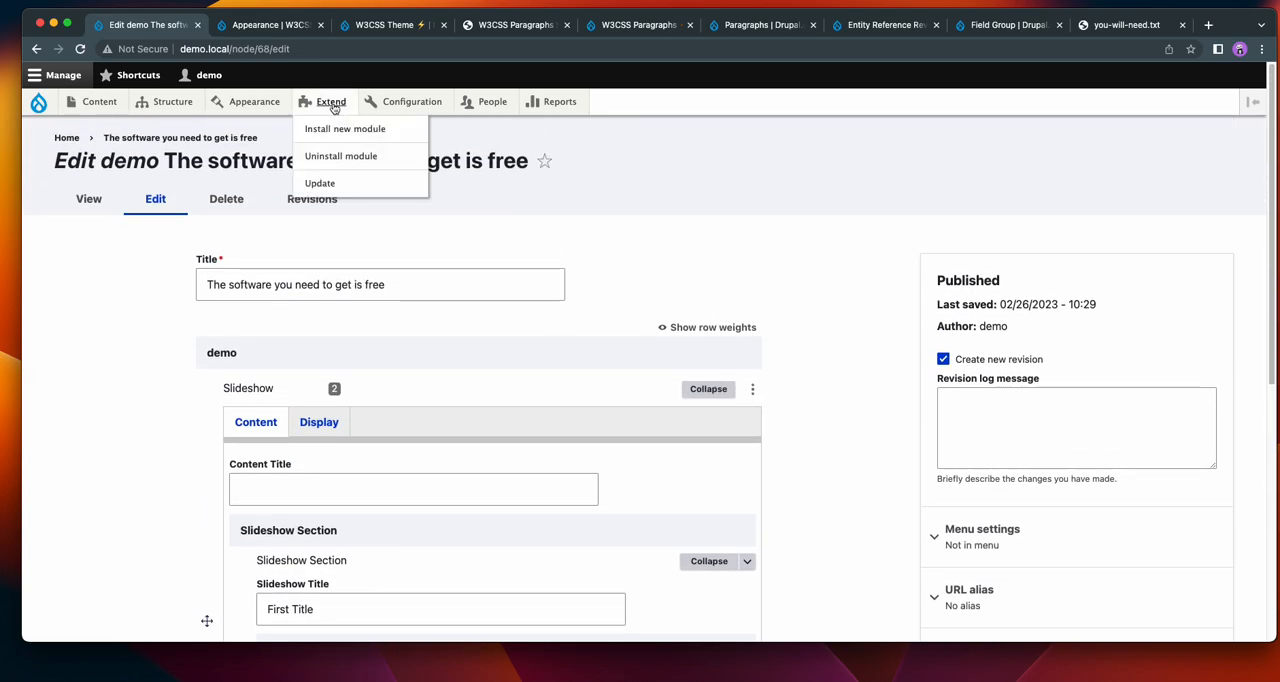
Install the Gin theme from the site's list of uninstalled themes.
click(249, 105)
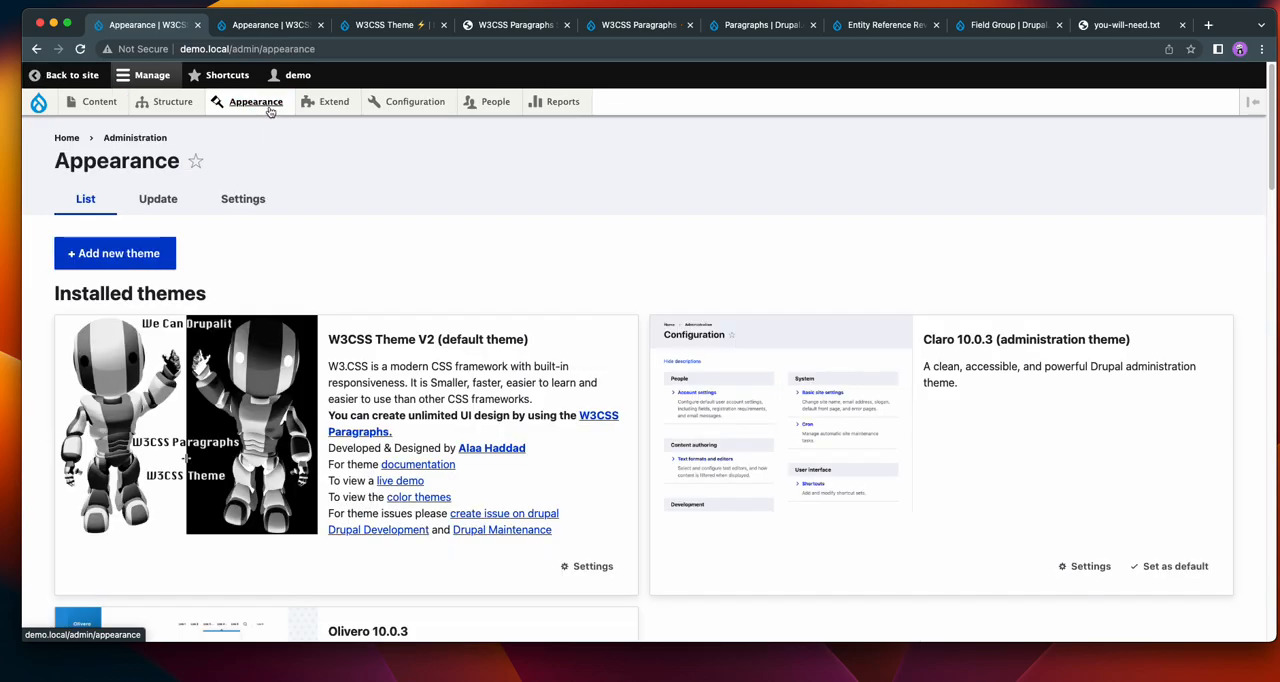
scroll(540, 263, down, 8)
scroll(556, 267, down, 10)
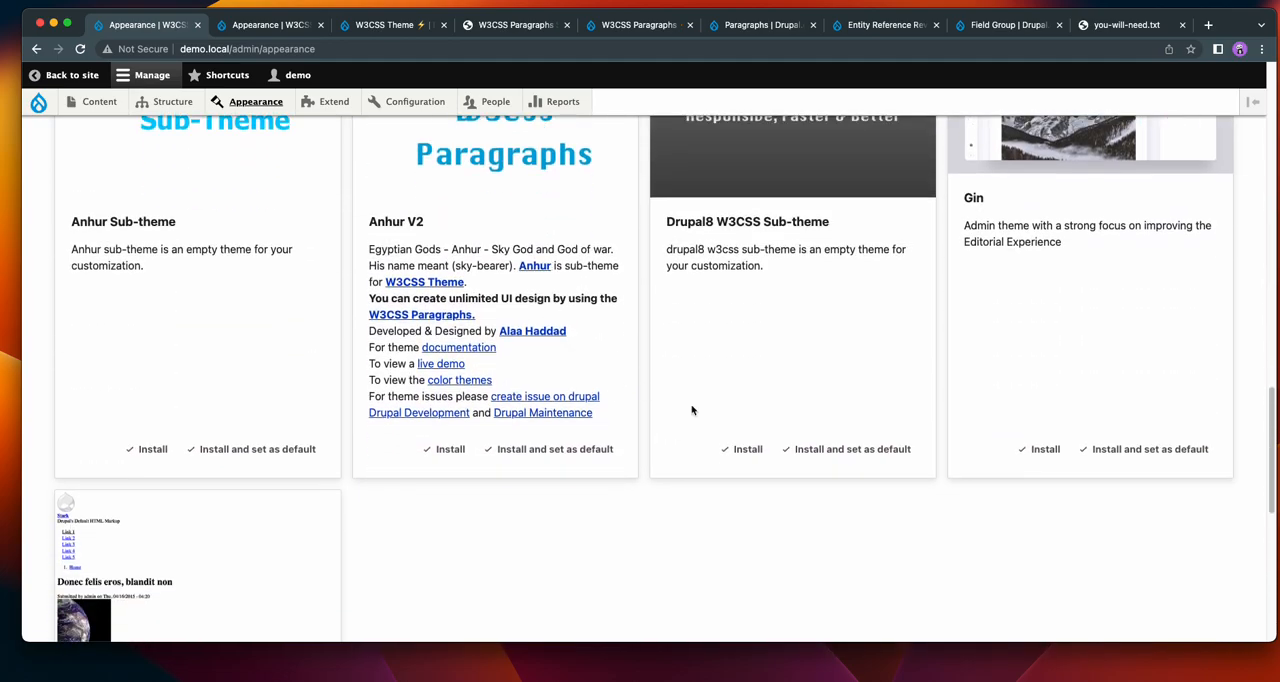
click(1042, 451)
Set the administration theme to Gin and save the configuration.
scroll(694, 410, down, 15)
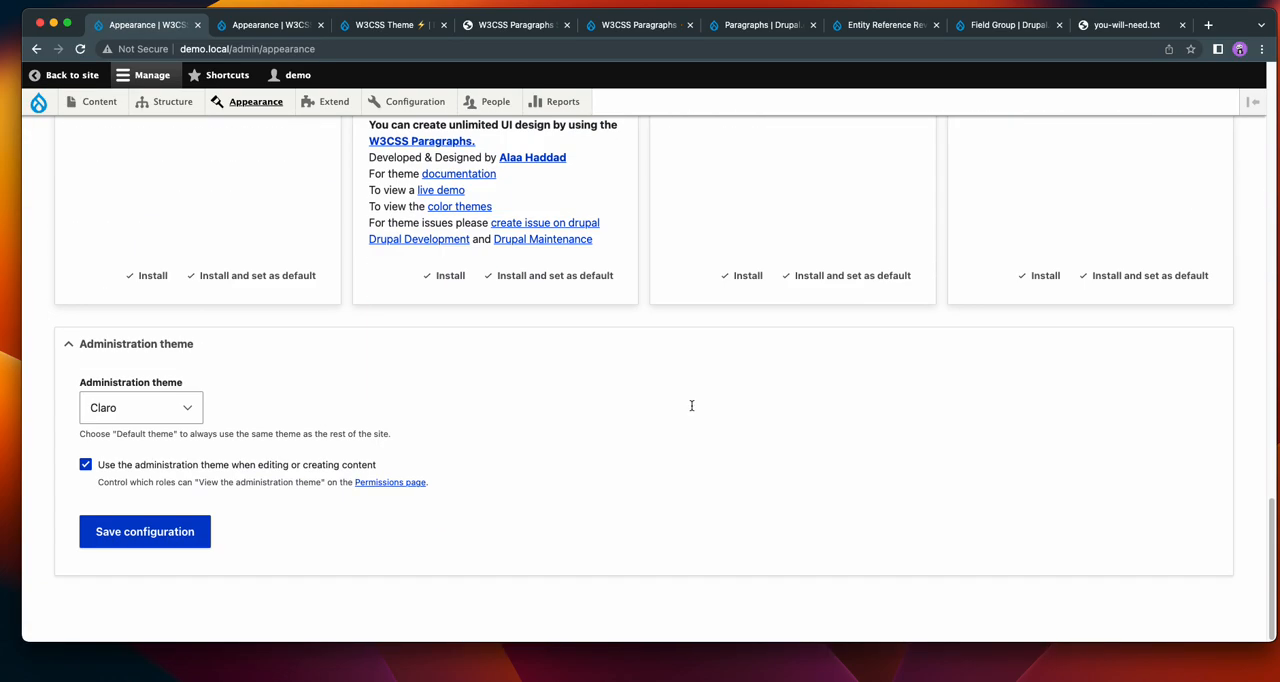
click(158, 408)
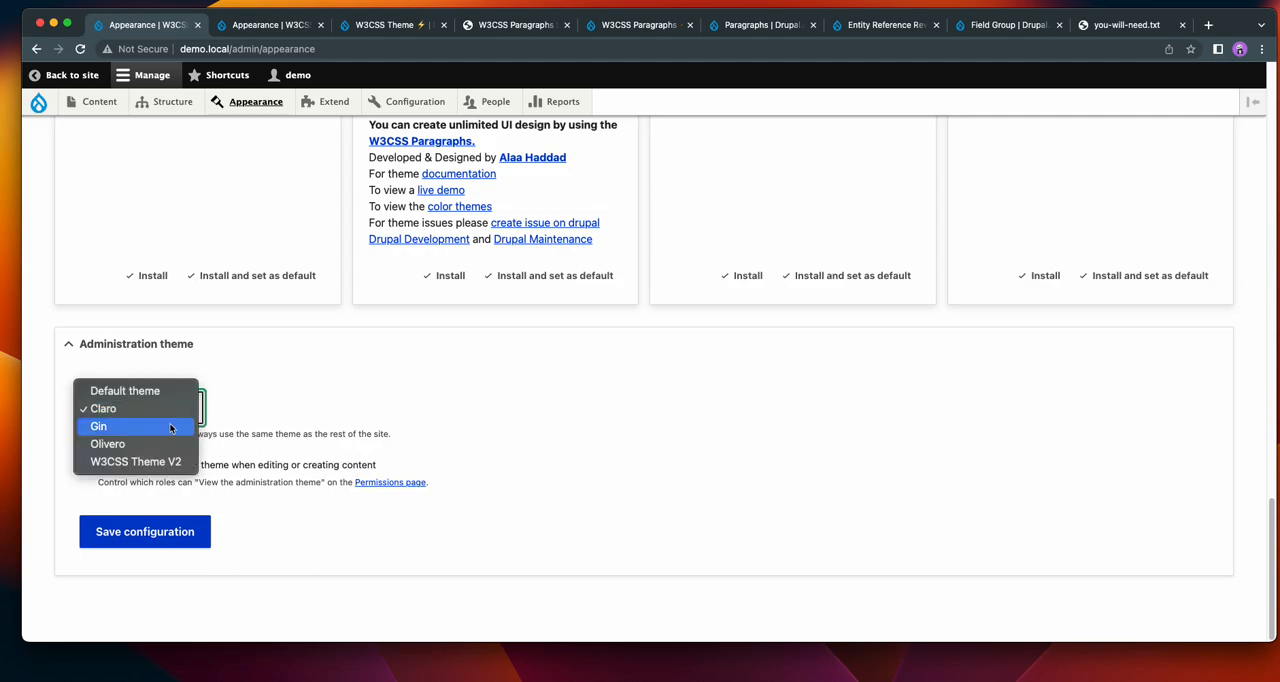
click(172, 427)
click(477, 391)
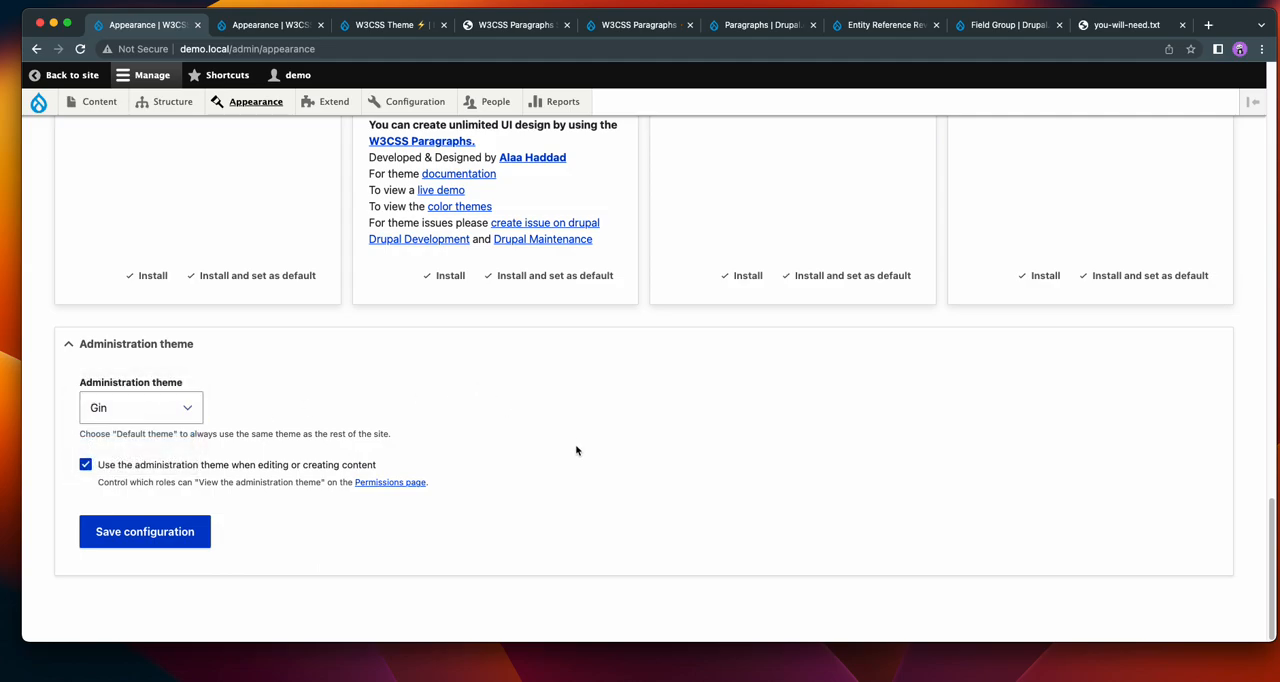
click(158, 537)
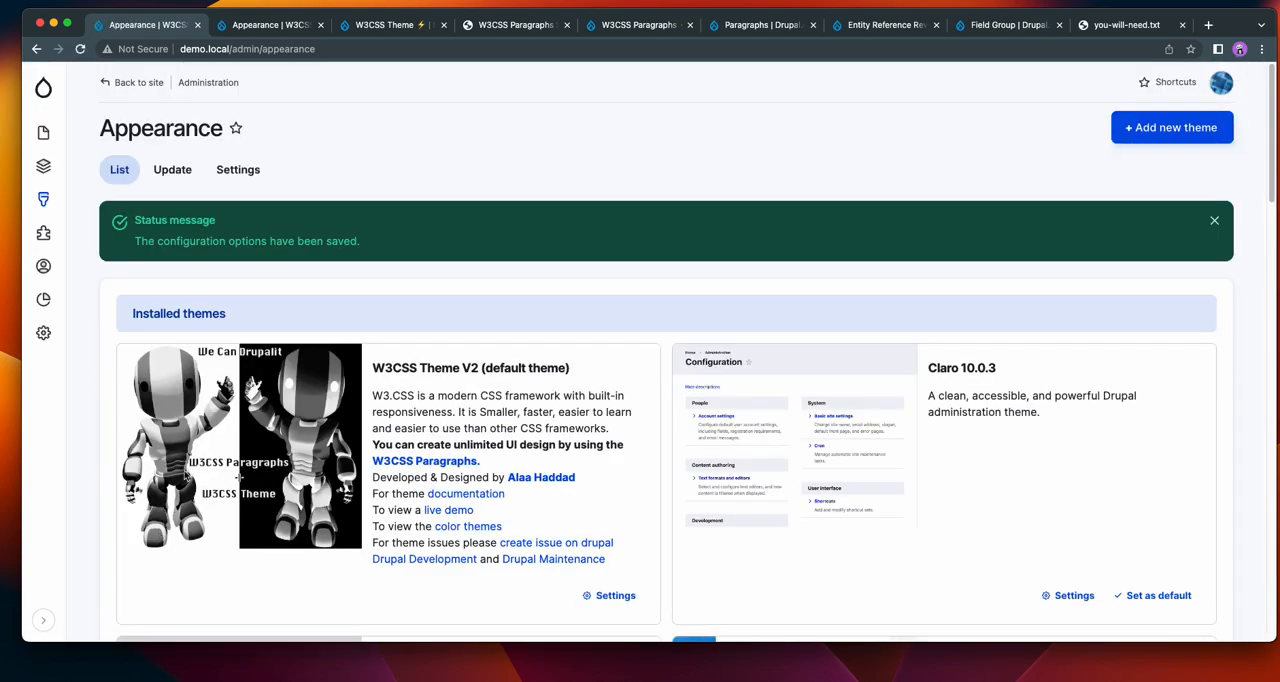
Switch the Drupal toolbar navigation to the horizontal layout in the Gin theme settings and save the configuration.
click(236, 173)
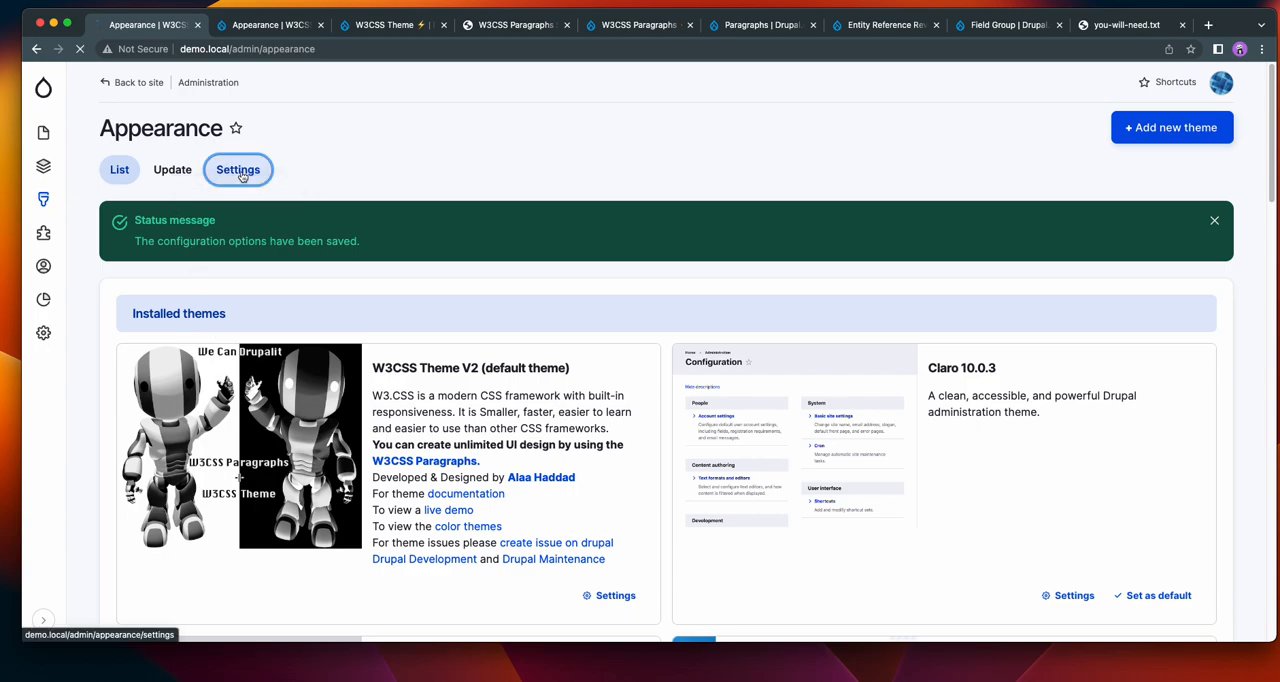
click(412, 211)
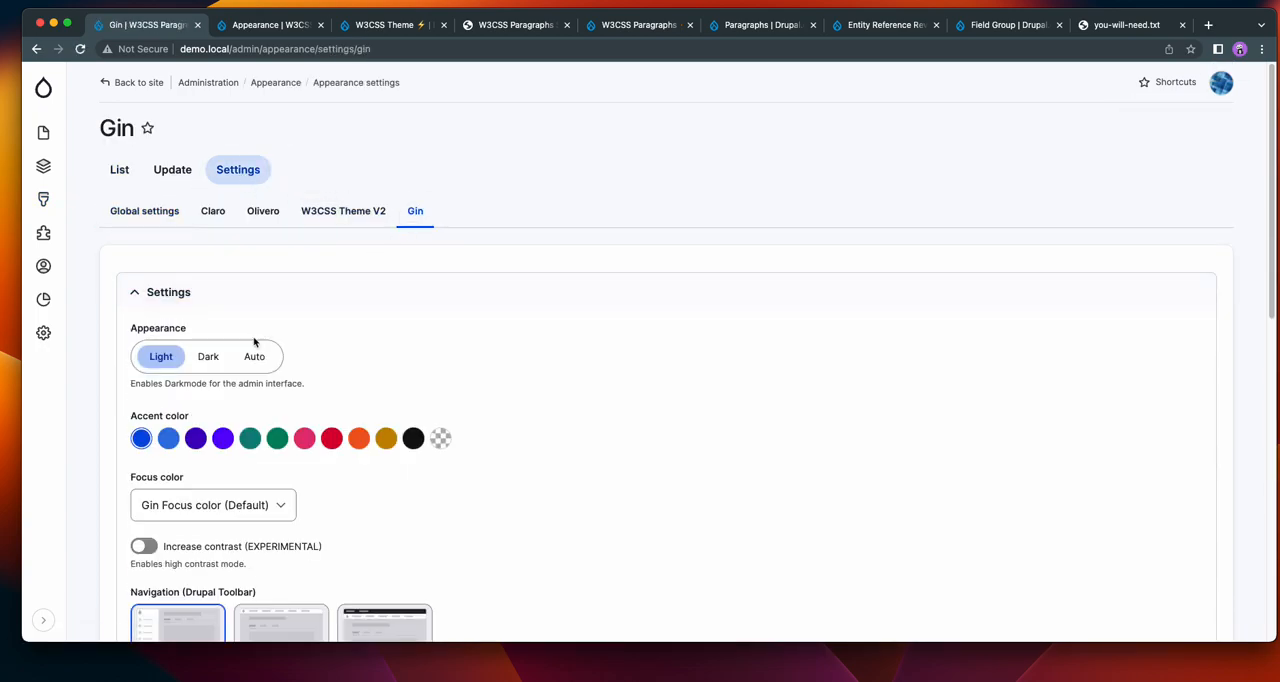
scroll(370, 490, down, 4)
click(263, 470)
scroll(740, 378, down, 10)
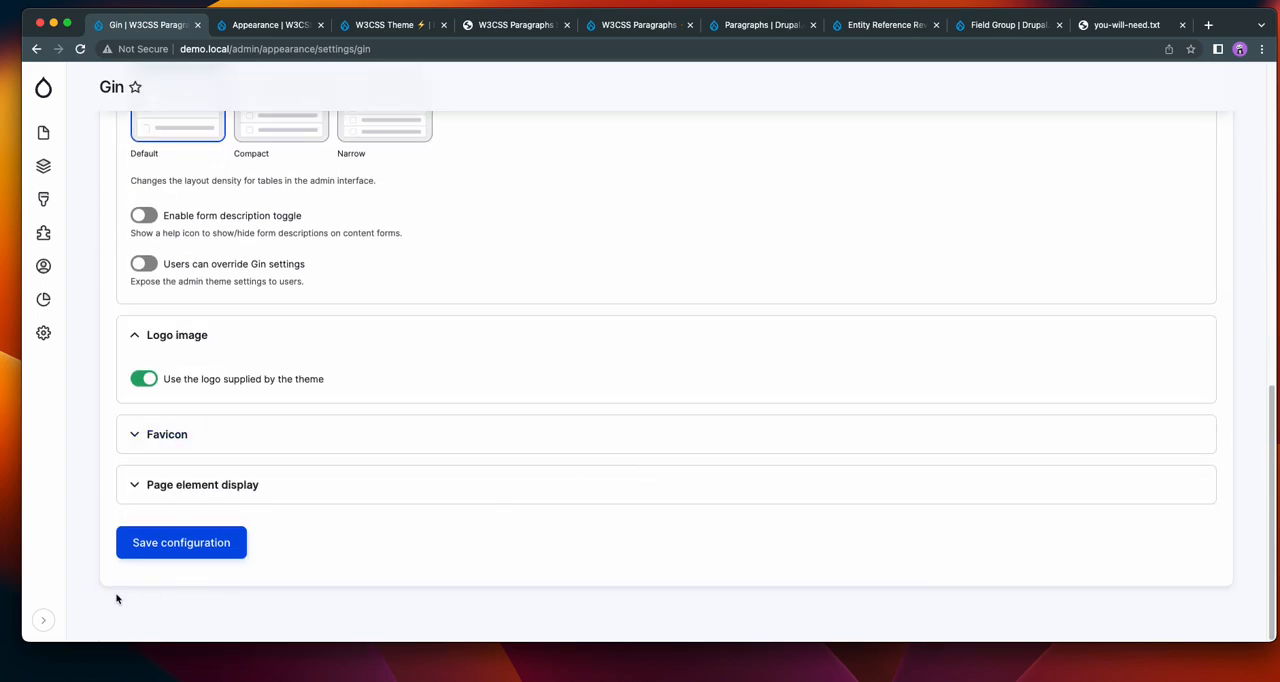
click(218, 535)
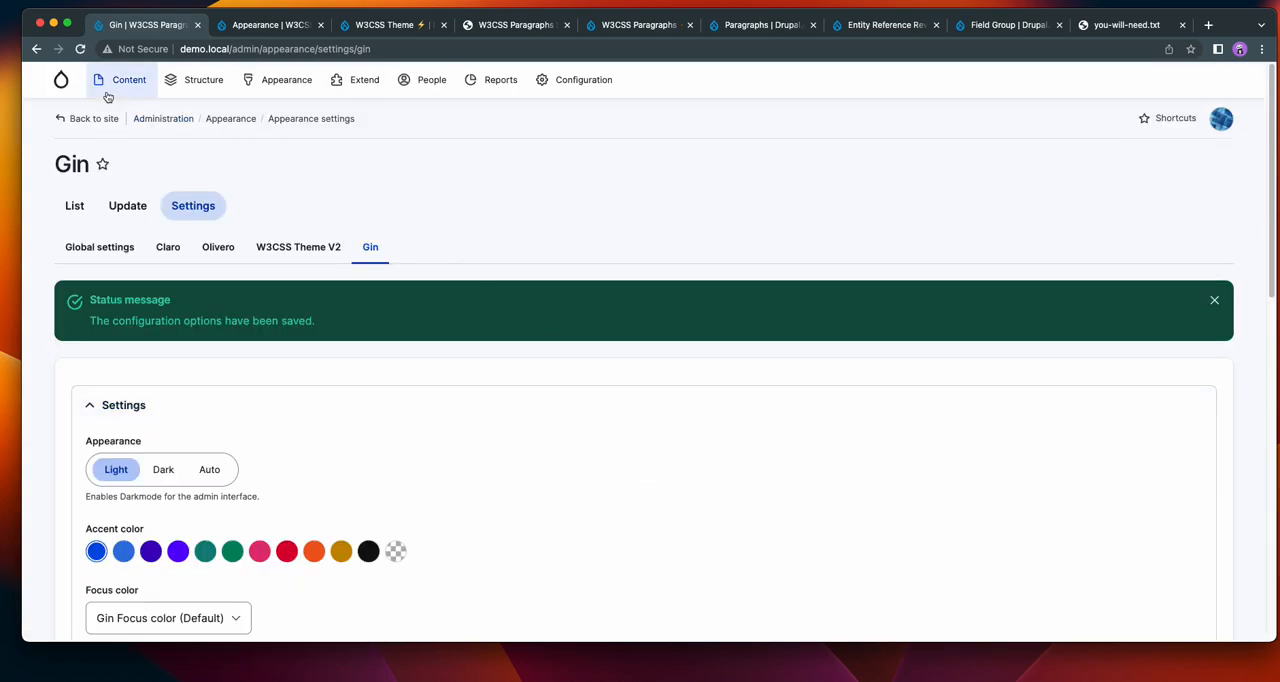
Open "The software you need to get is free" from the content list and look over its slideshow.
click(116, 83)
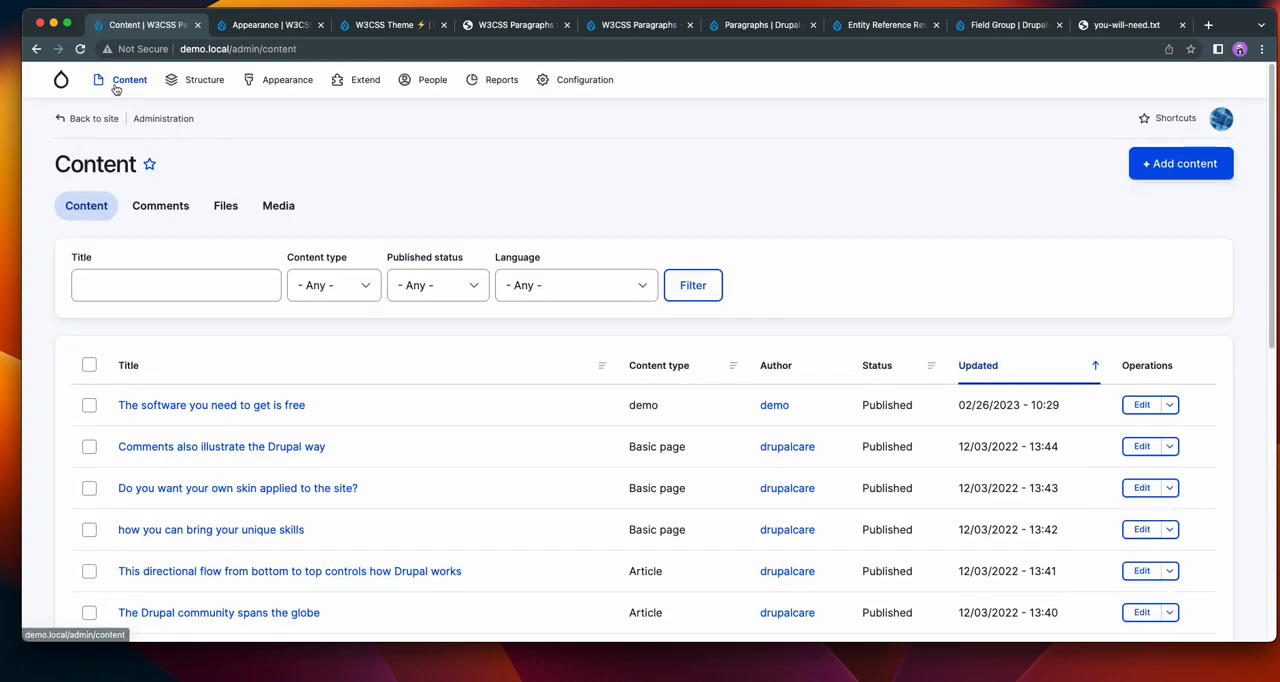
click(193, 405)
scroll(984, 369, down, 3)
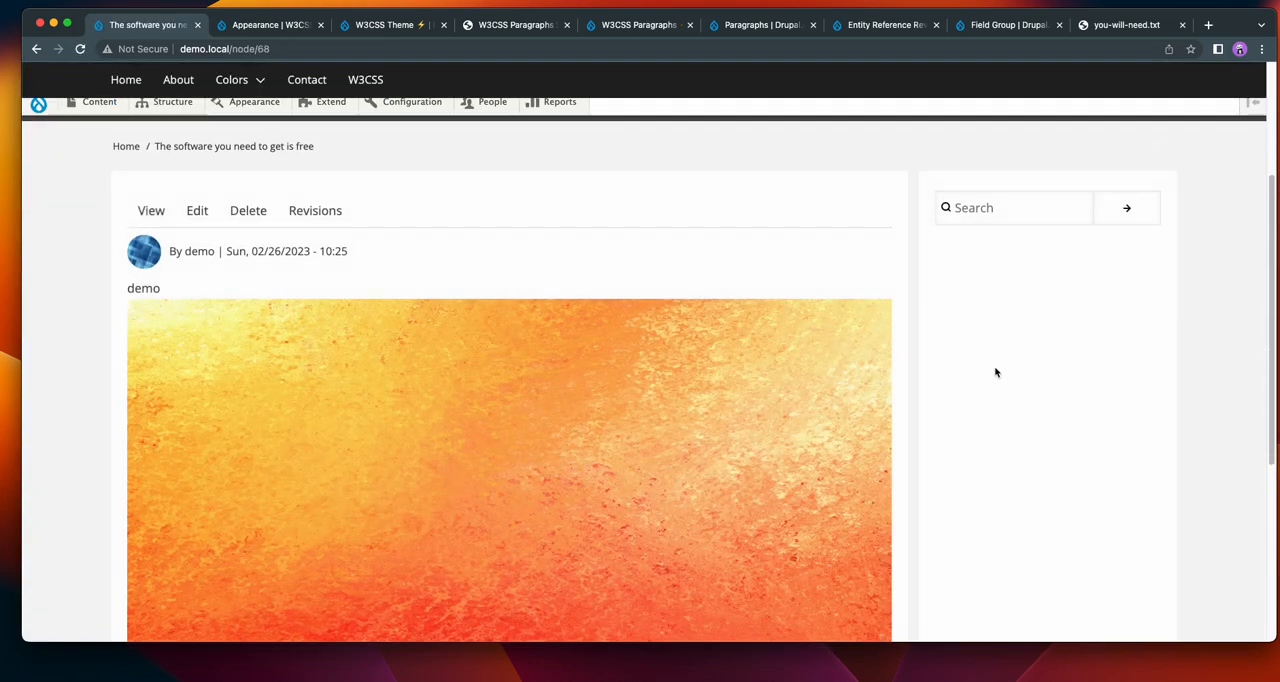
scroll(554, 329, up, 5)
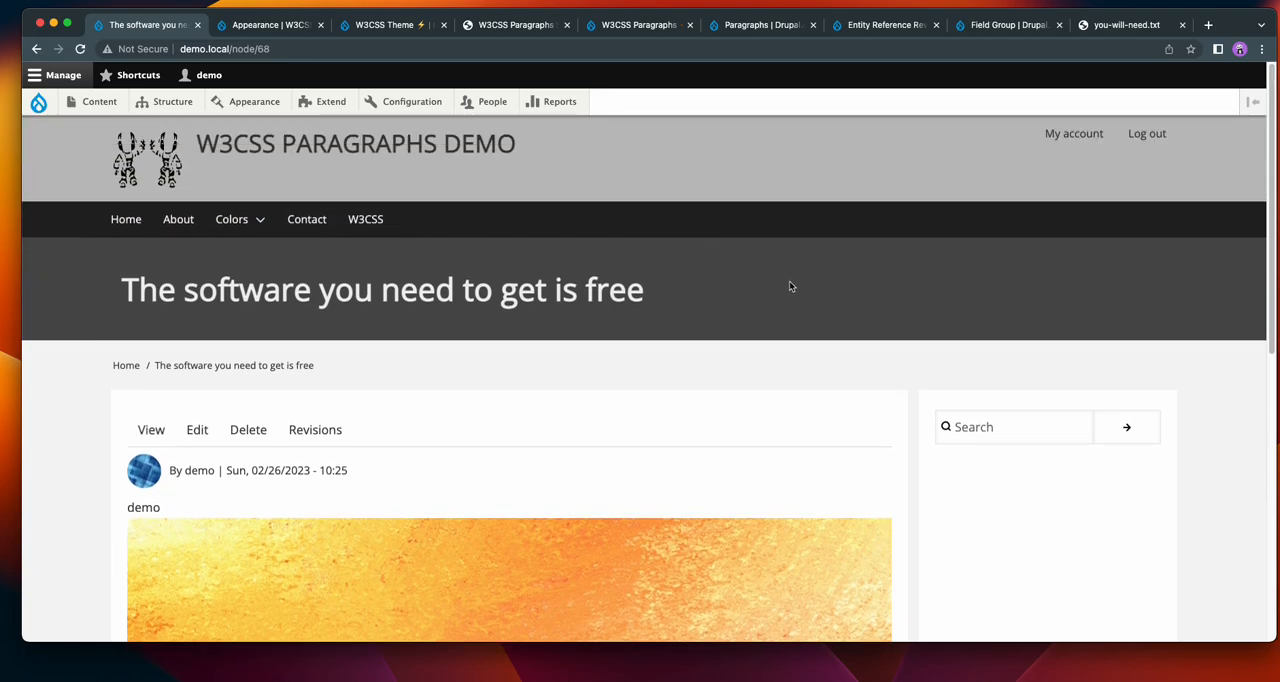
scroll(789, 286, down, 5)
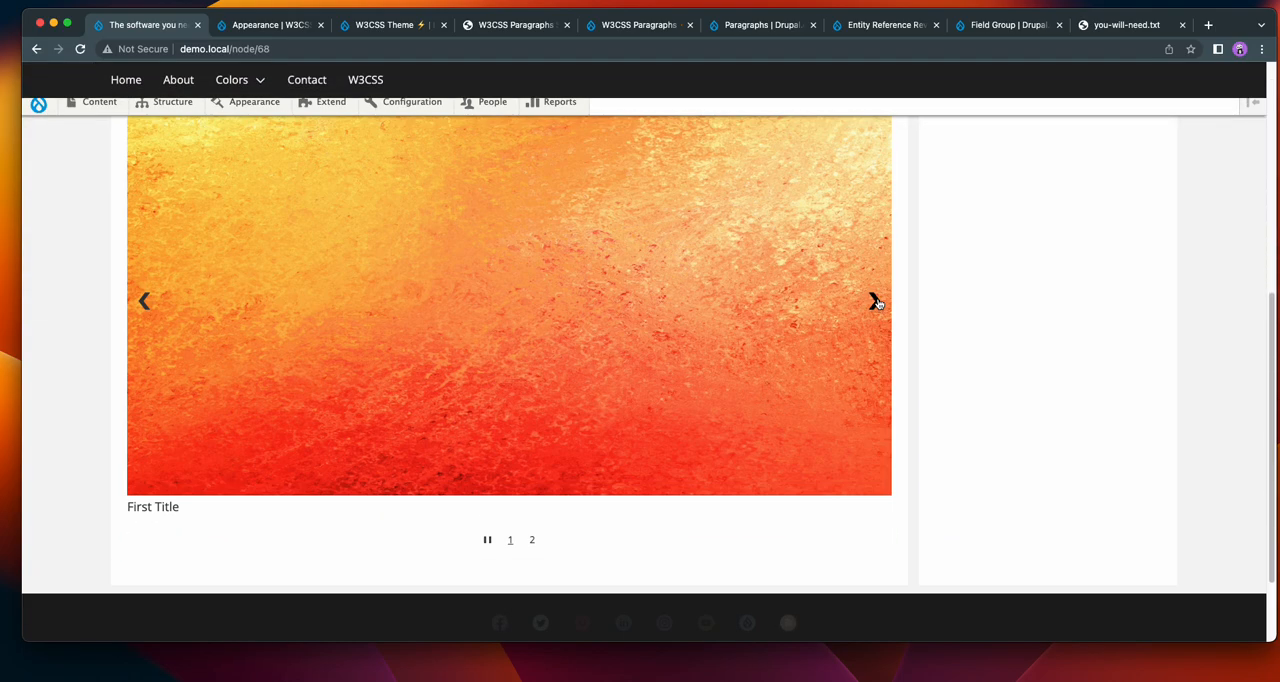
scroll(877, 305, up, 5)
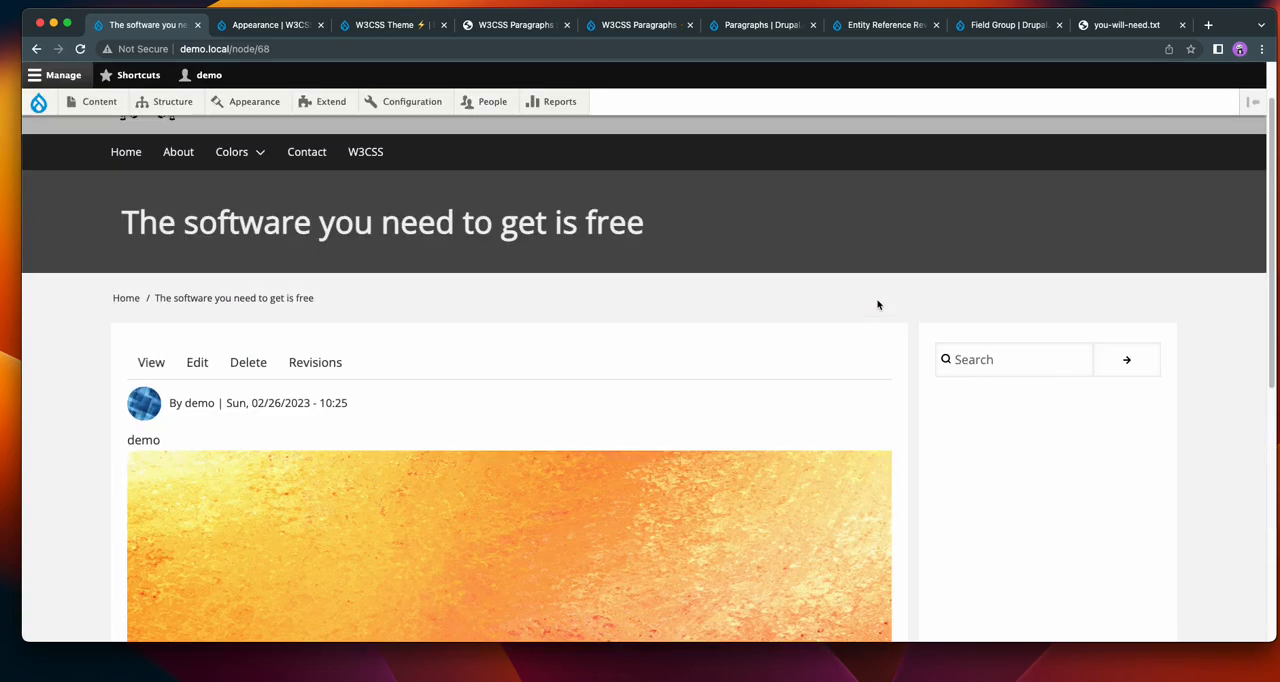
Open the page for editing, hide the sidebar with the publishing details, and look over the slideshow's display settings.
click(197, 362)
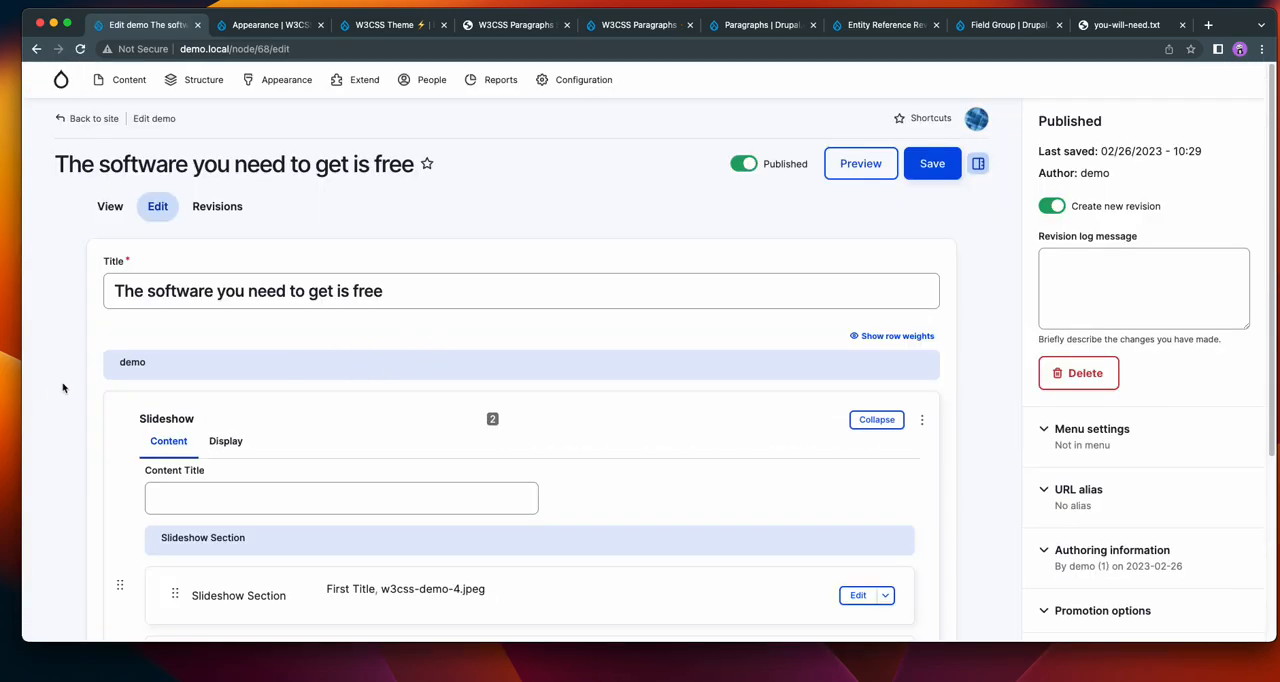
scroll(69, 380, down, 2)
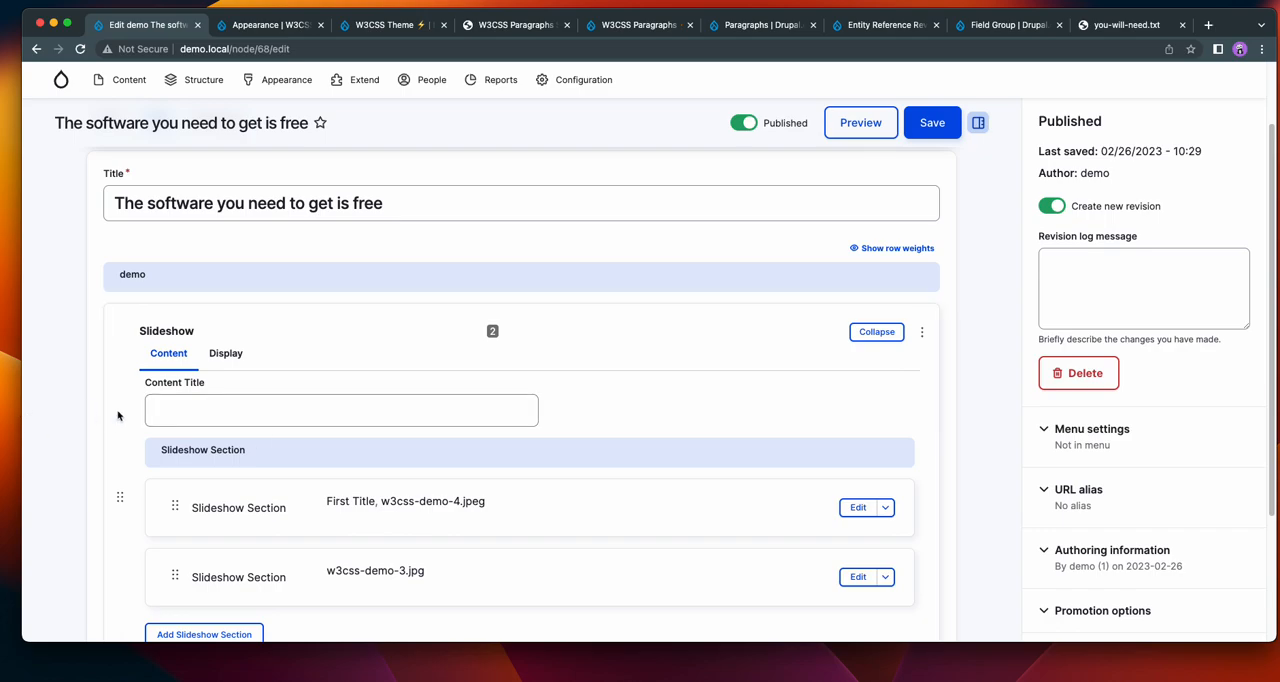
scroll(103, 415, down, 2)
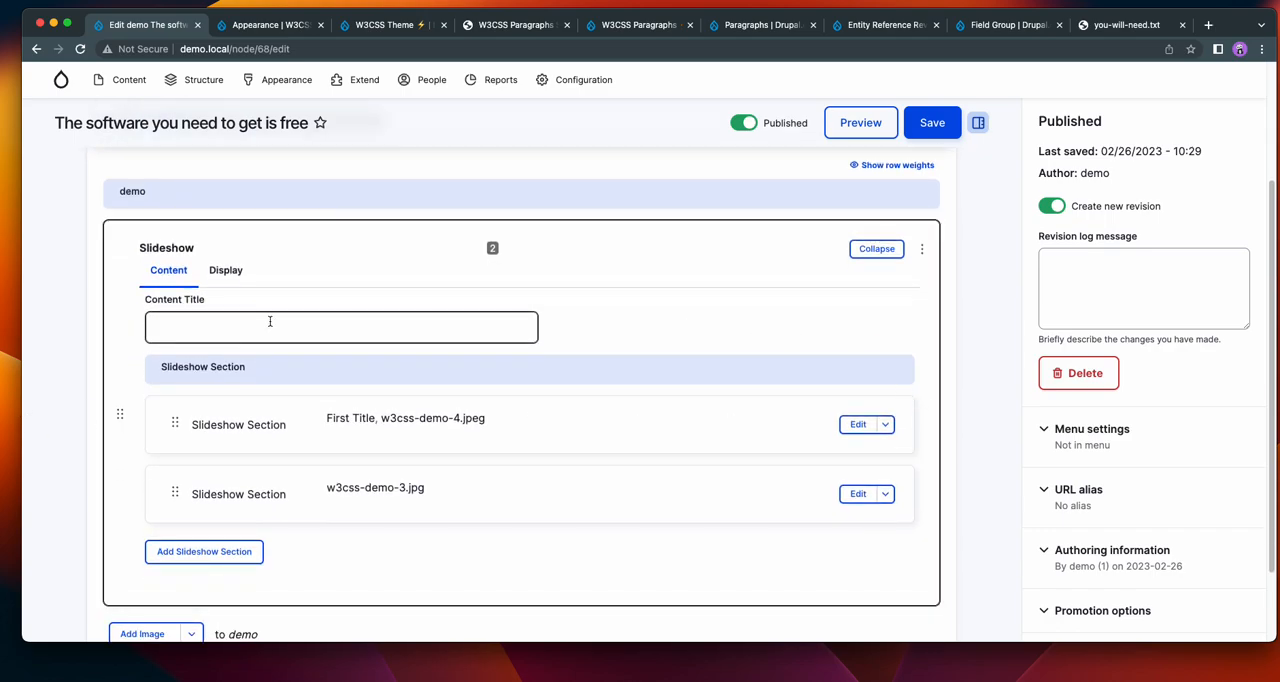
click(226, 271)
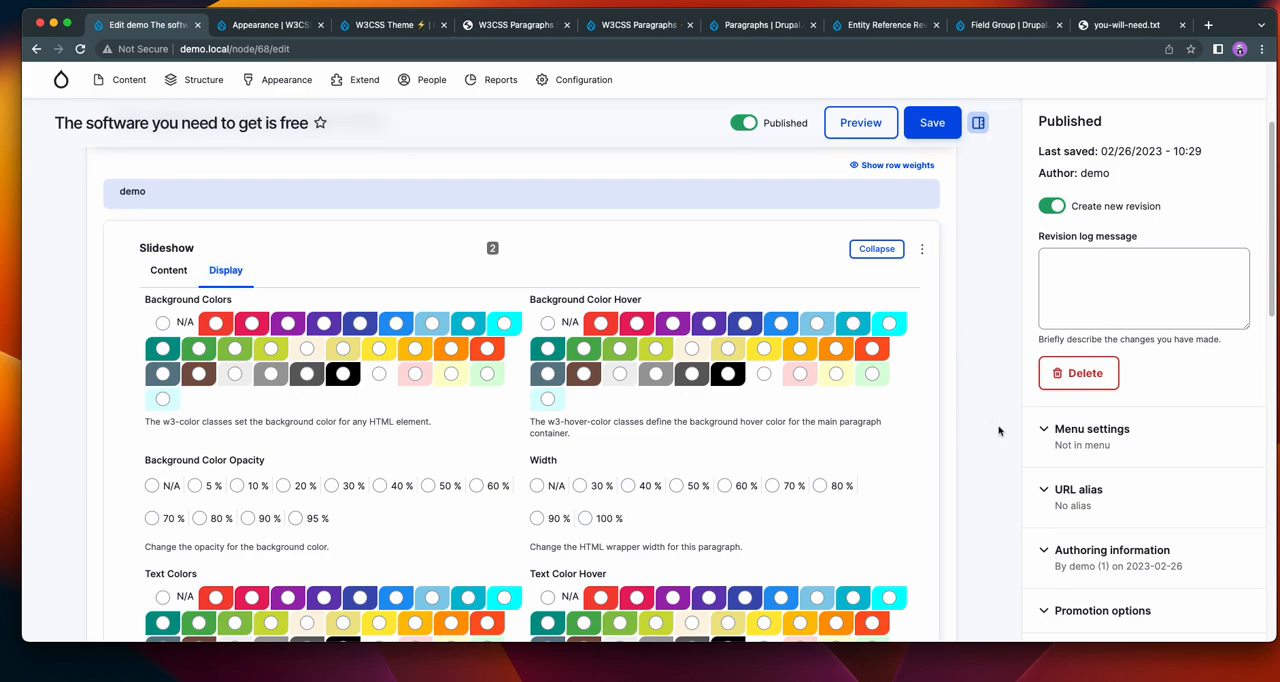
click(978, 126)
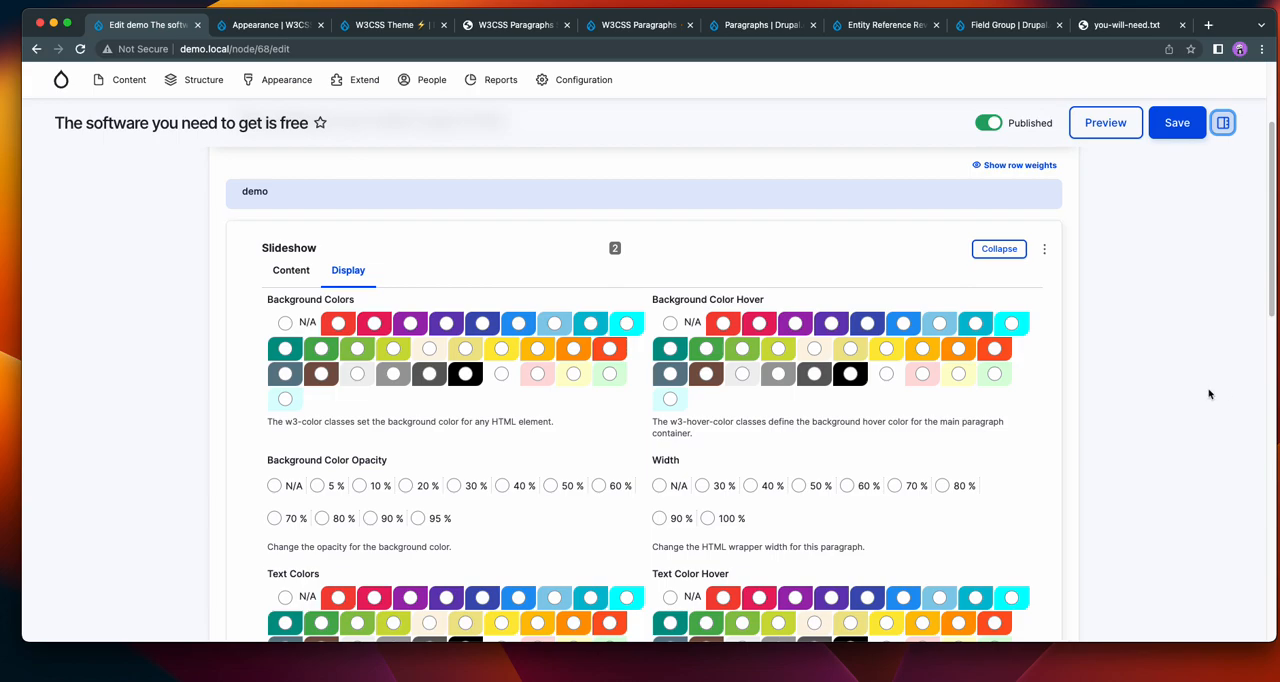
scroll(1194, 393, down, 5)
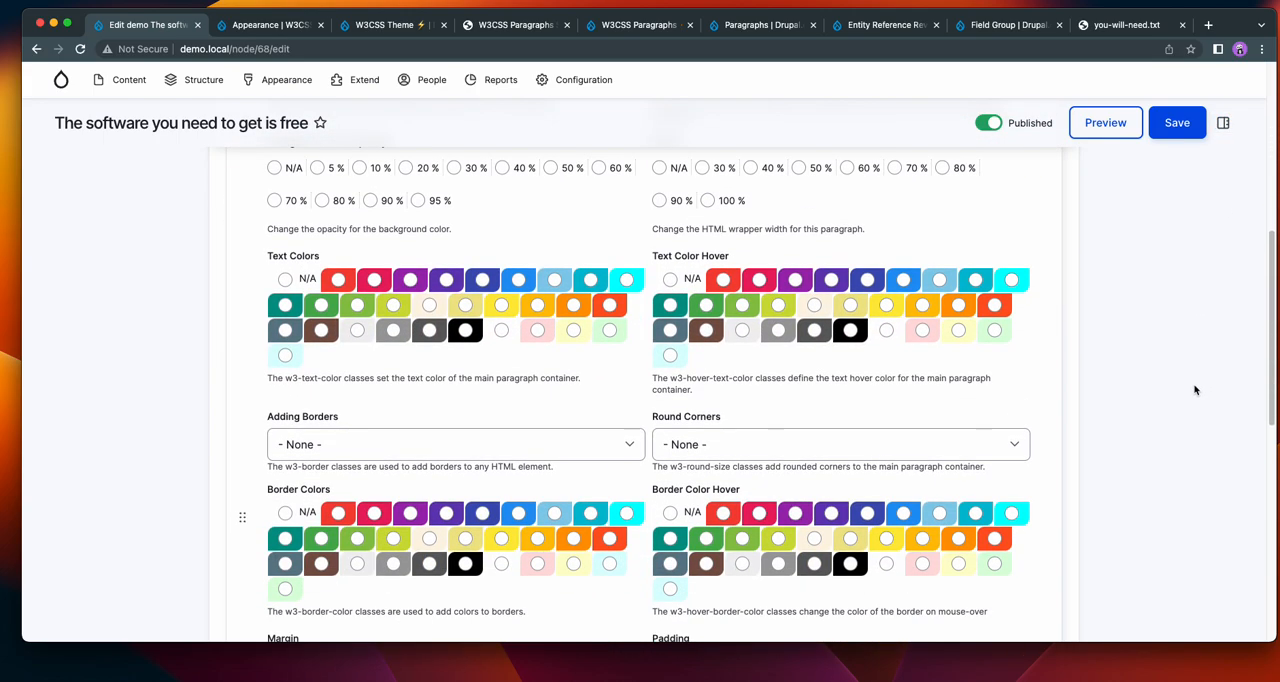
scroll(1192, 392, up, 4)
scroll(1191, 391, up, 3)
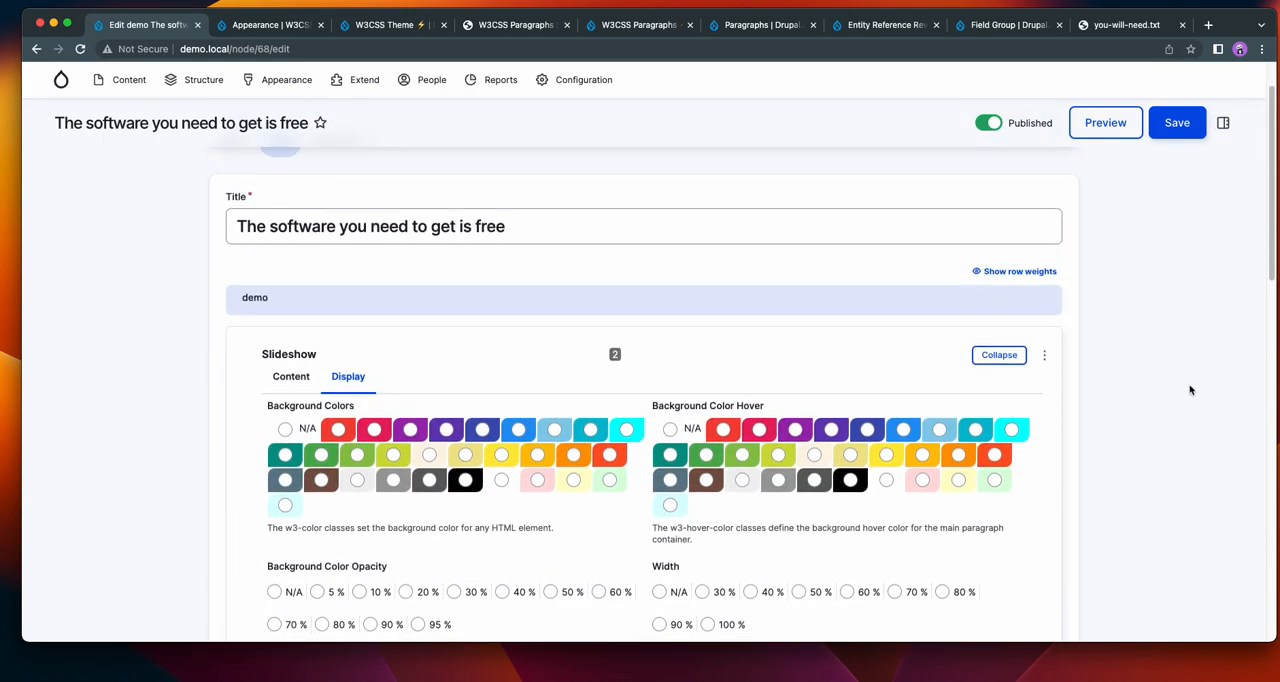
Set the slideshow's background color to Brown with a background color opacity of 10 %.
scroll(1138, 380, down, 2)
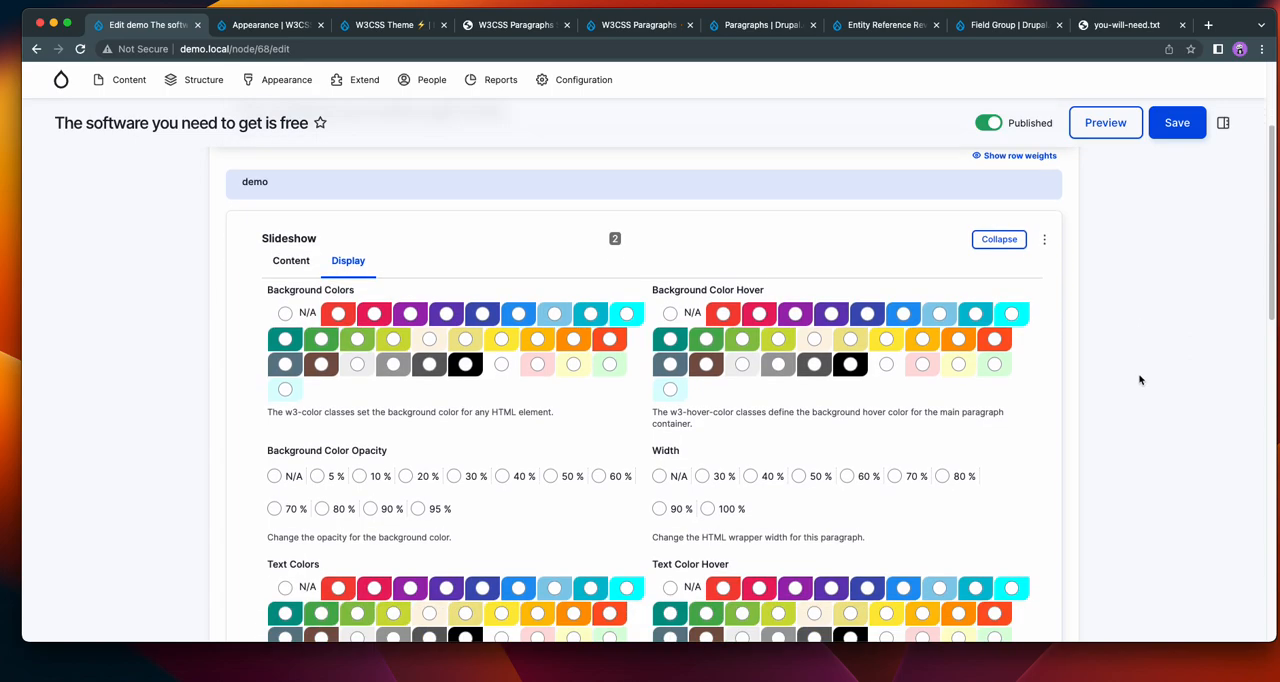
click(321, 364)
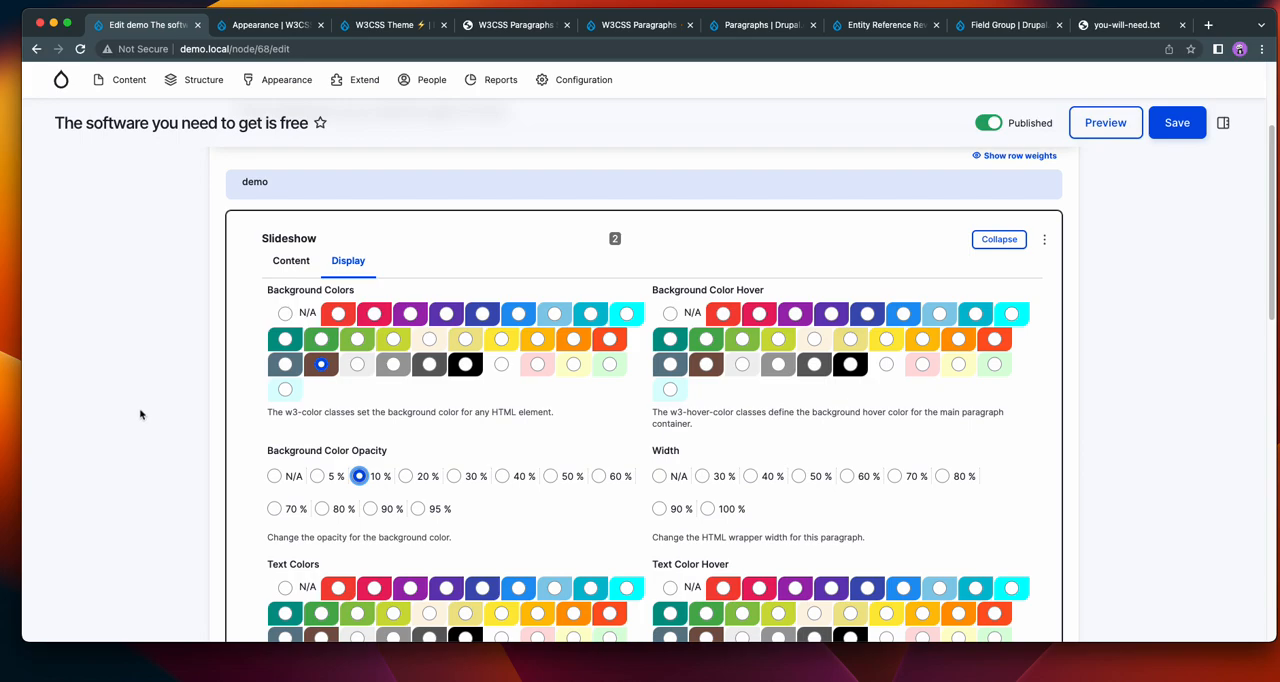
scroll(141, 415, down, 5)
scroll(138, 404, up, 3)
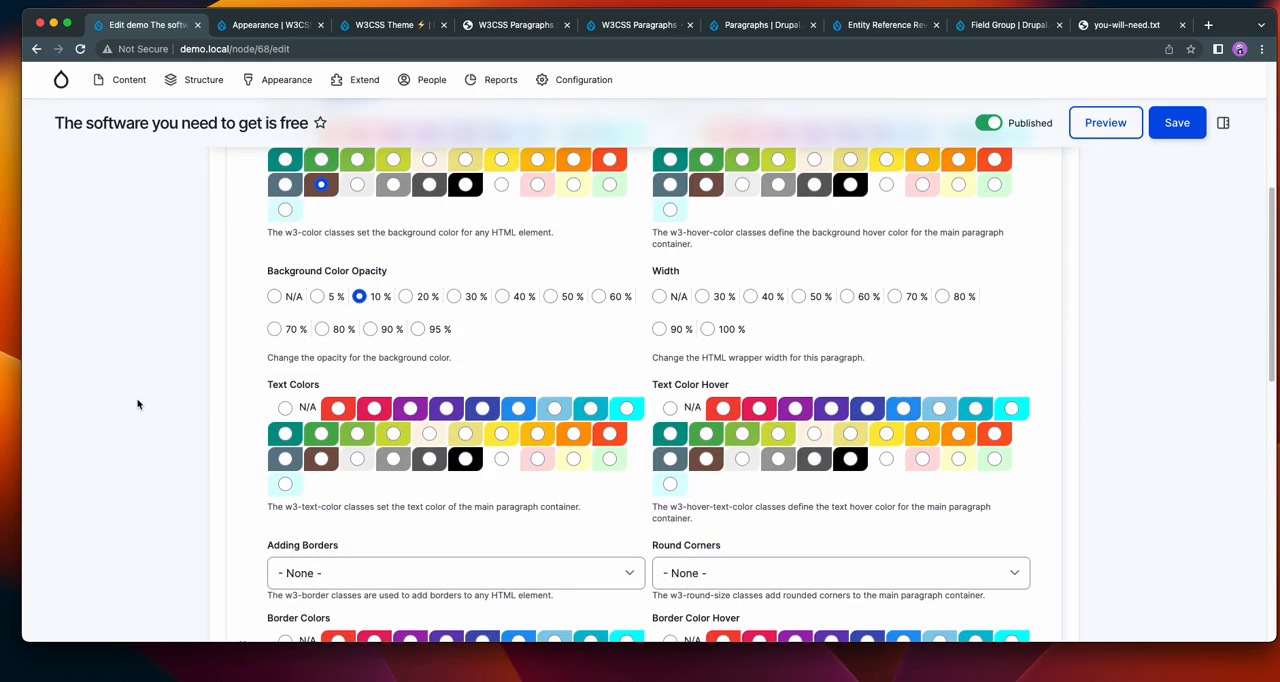
Set the slideshow's content title to "Image overlay title: The software you need to get is free" and save the page.
scroll(151, 366, up, 4)
click(273, 451)
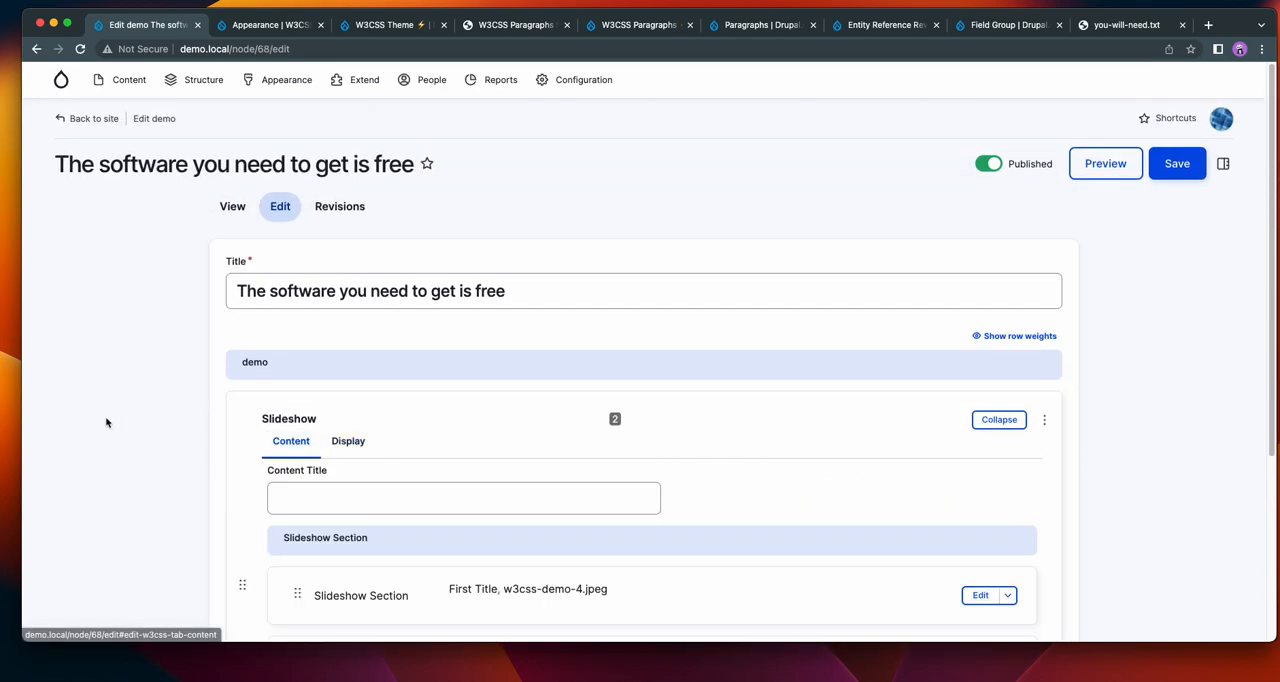
click(326, 502)
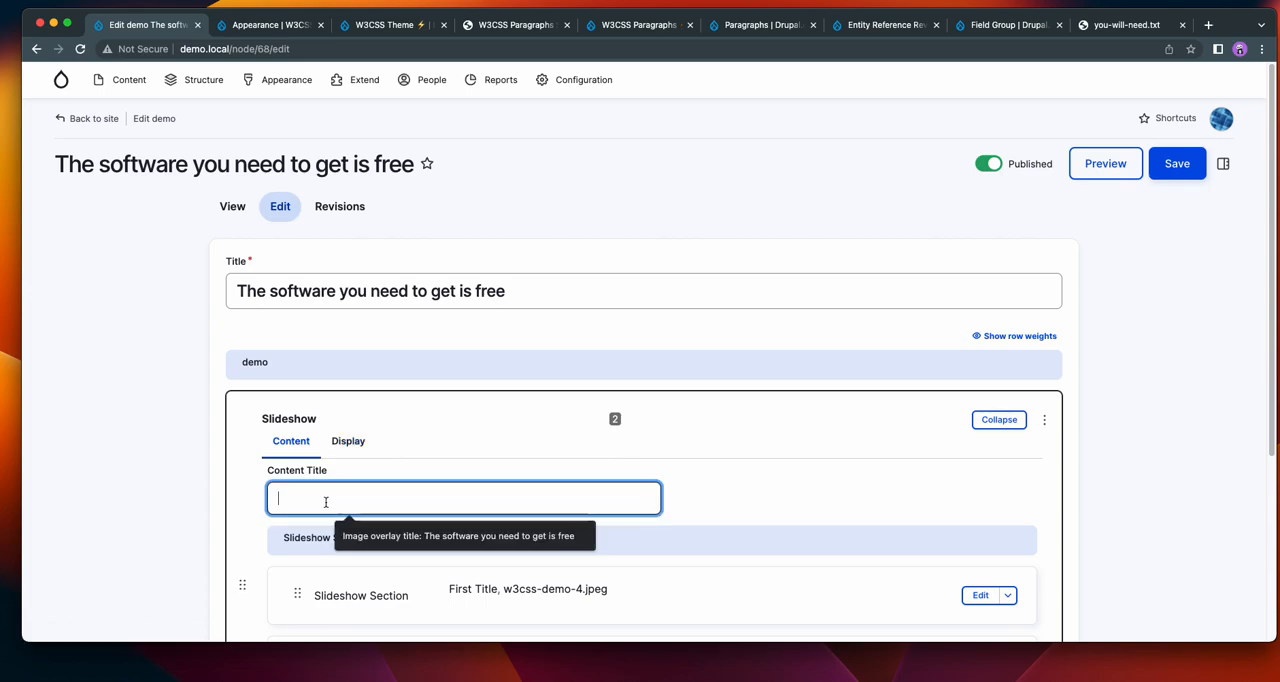
click(384, 537)
click(113, 442)
scroll(111, 437, down, 2)
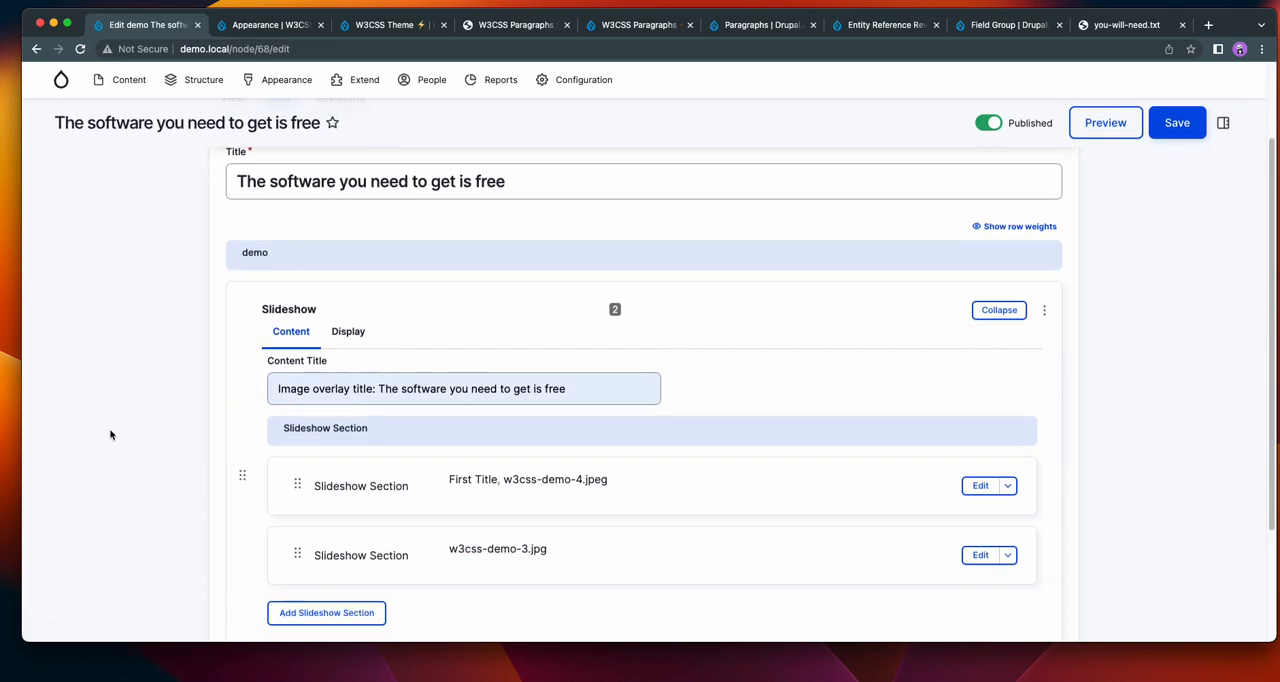
scroll(111, 434, up, 2)
click(1170, 163)
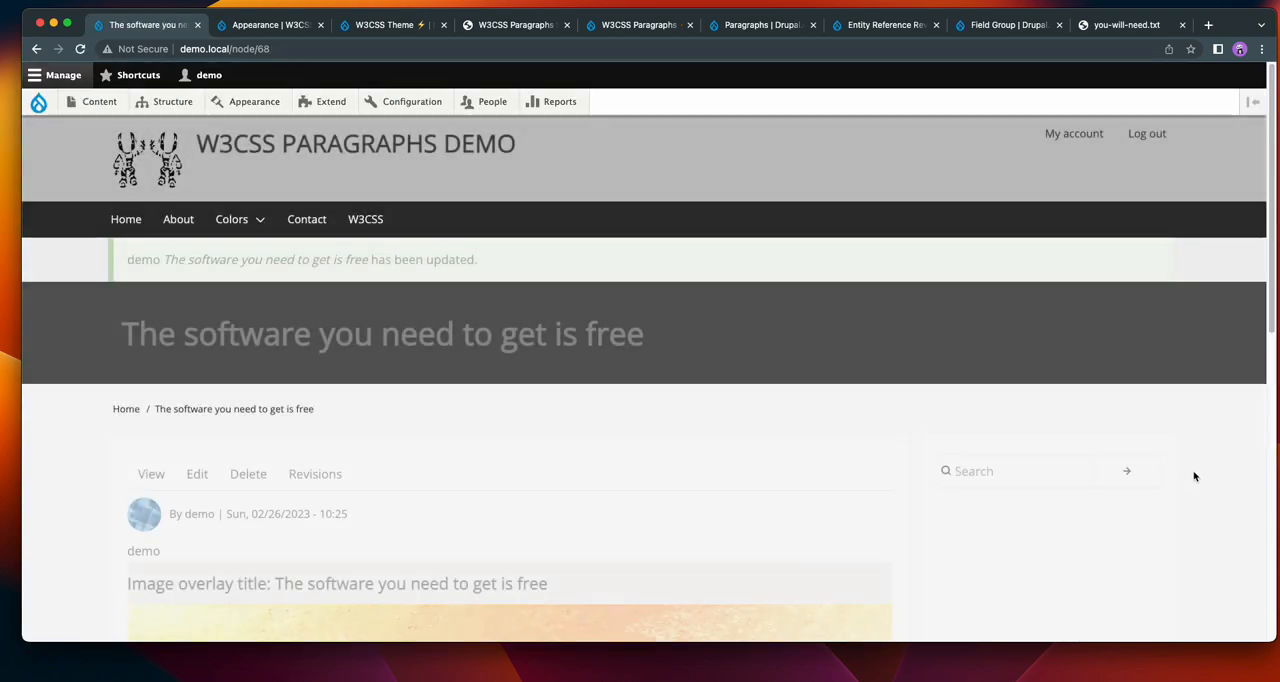
Look over the saved page's slideshow title, background, slide caption and bottom navigation.
scroll(1045, 420, down, 5)
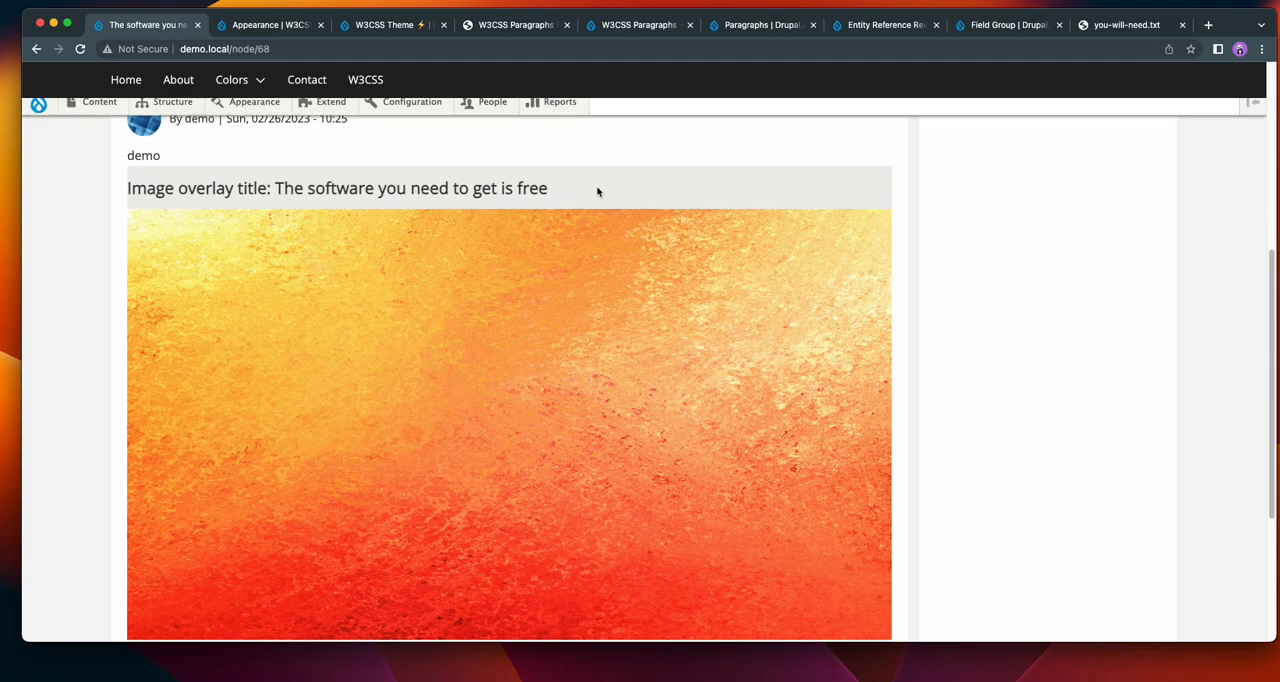
scroll(855, 320, down, 5)
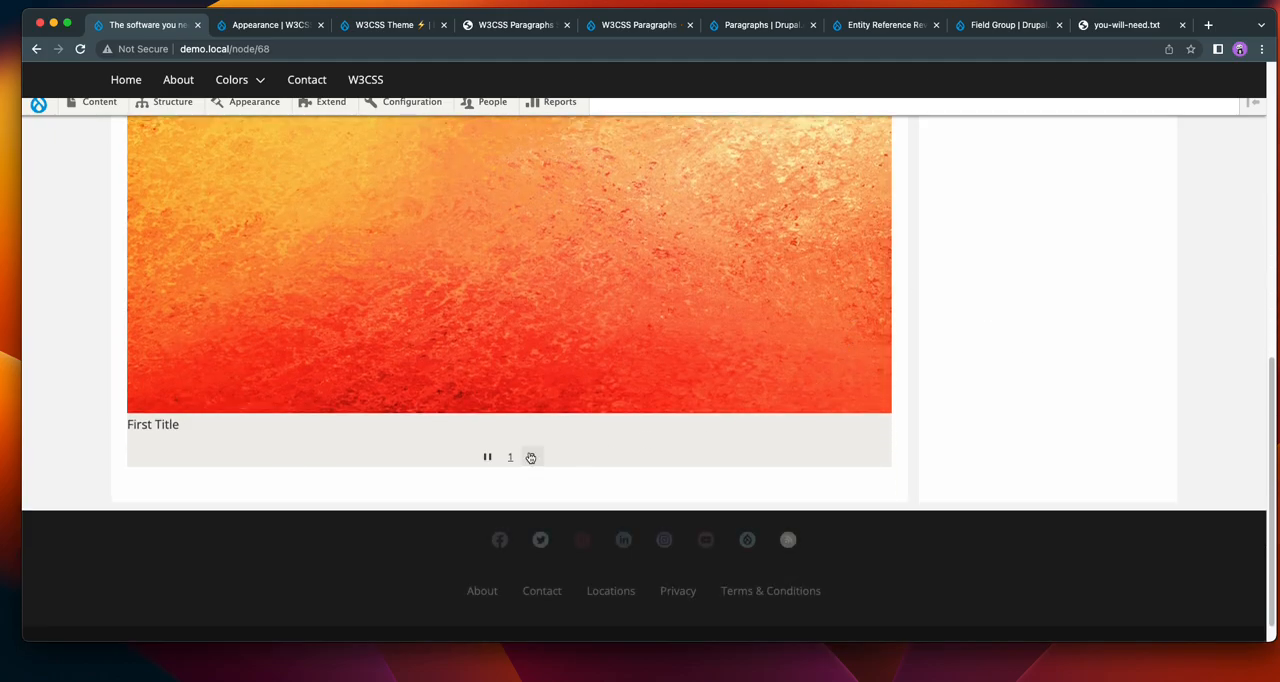
scroll(725, 424, up, 10)
Reopen the page for editing and review all of the slideshow's display options, from background colors to W3.css classes.
click(203, 477)
scroll(860, 374, down, 4)
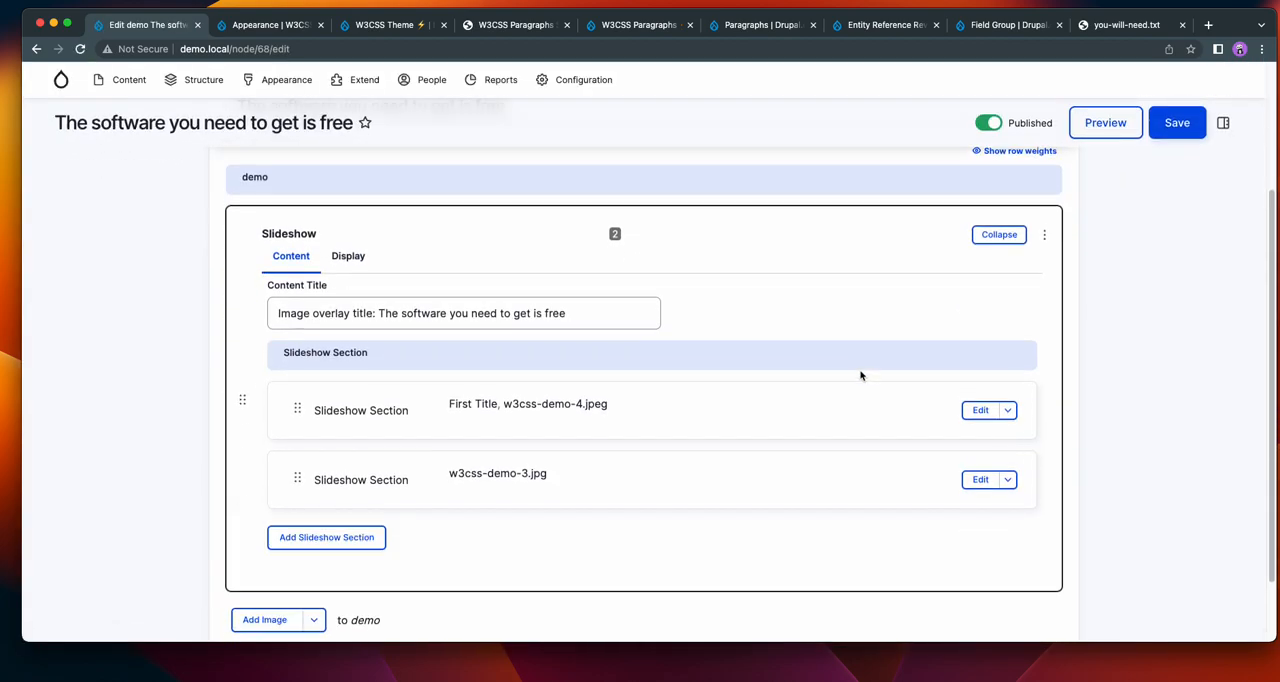
scroll(861, 374, down, 1)
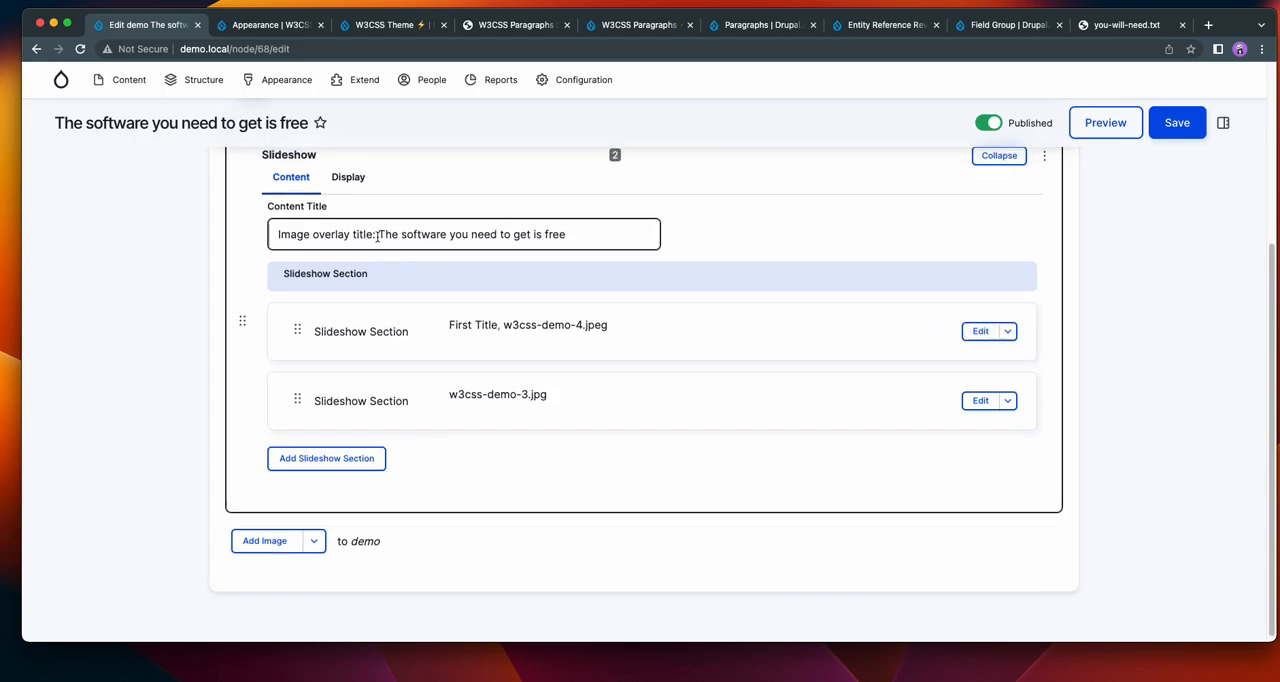
click(348, 175)
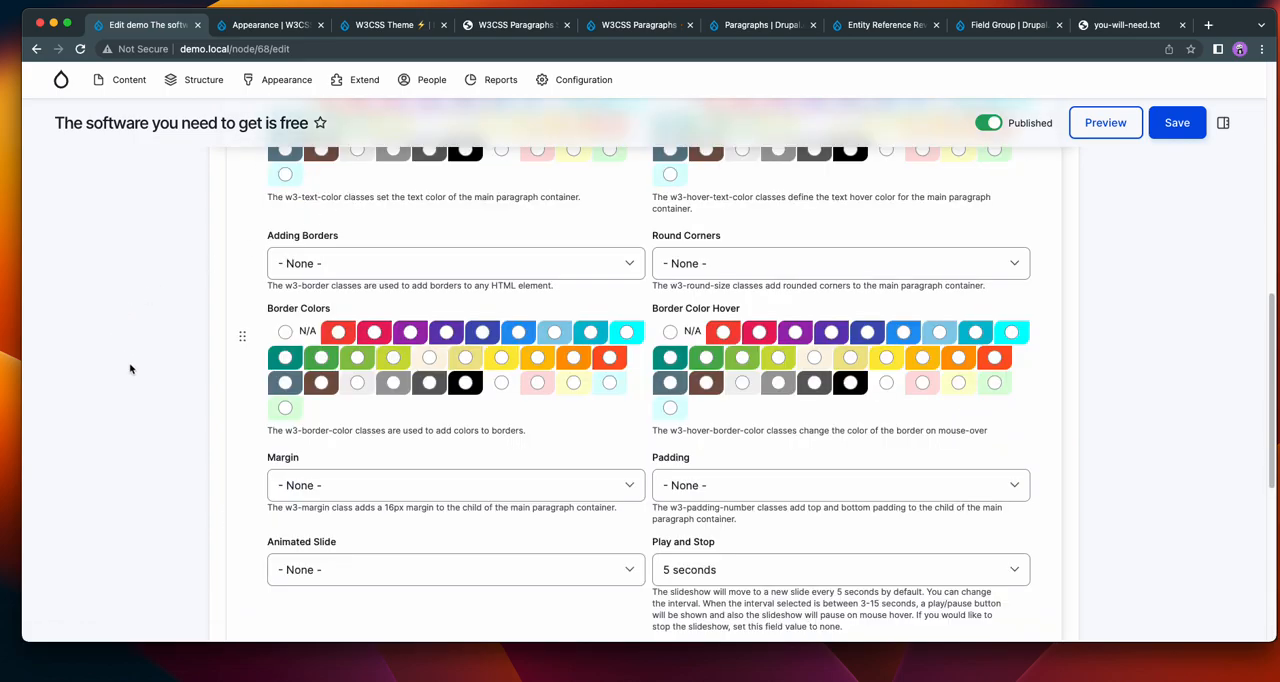
scroll(134, 369, down, 4)
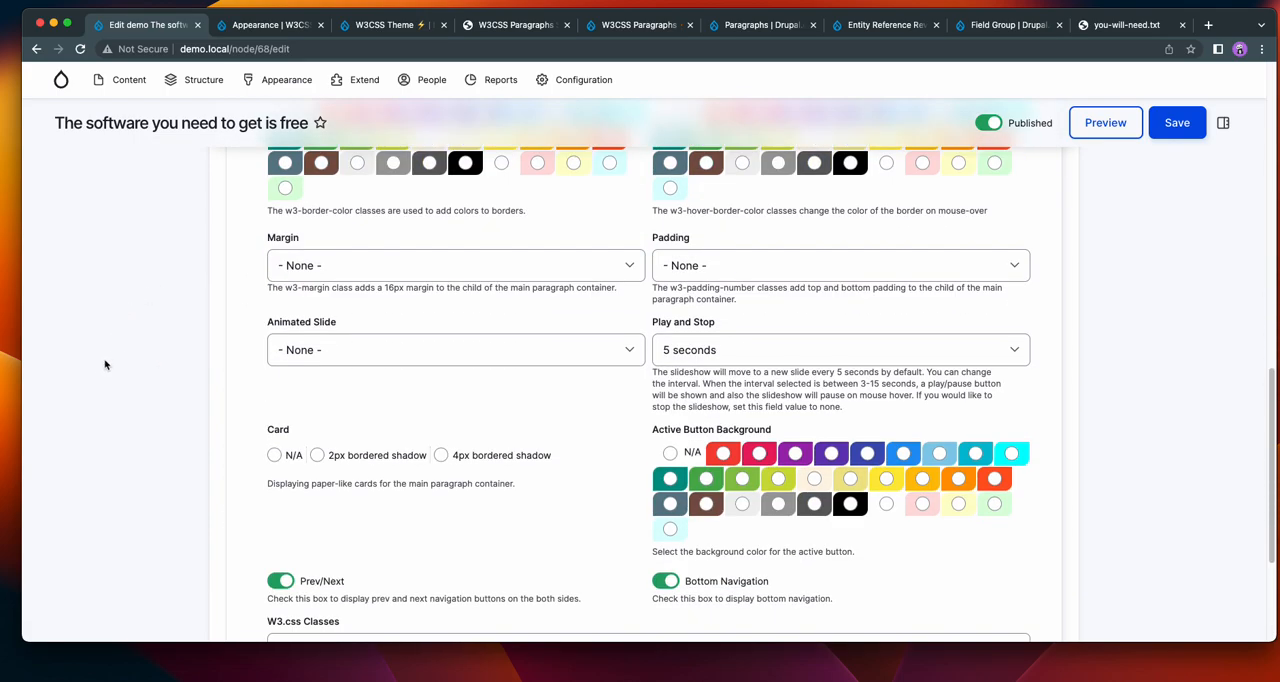
scroll(100, 363, down, 1)
scroll(100, 362, up, 10)
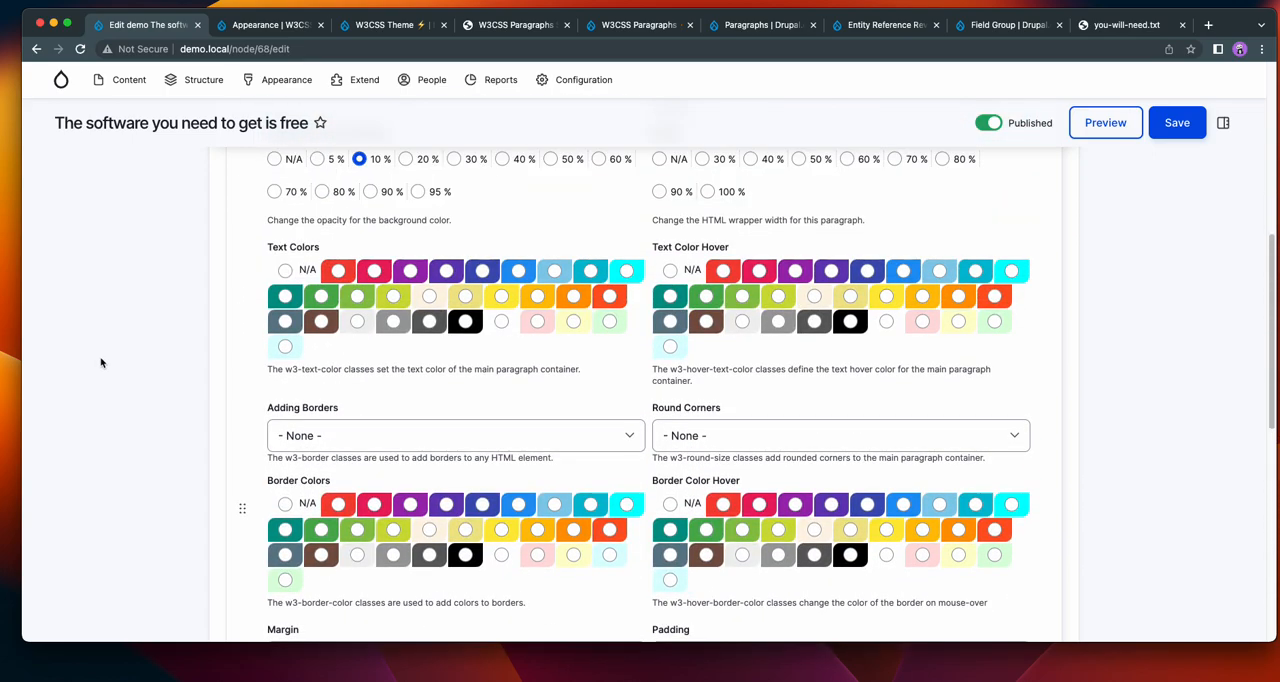
scroll(101, 360, up, 3)
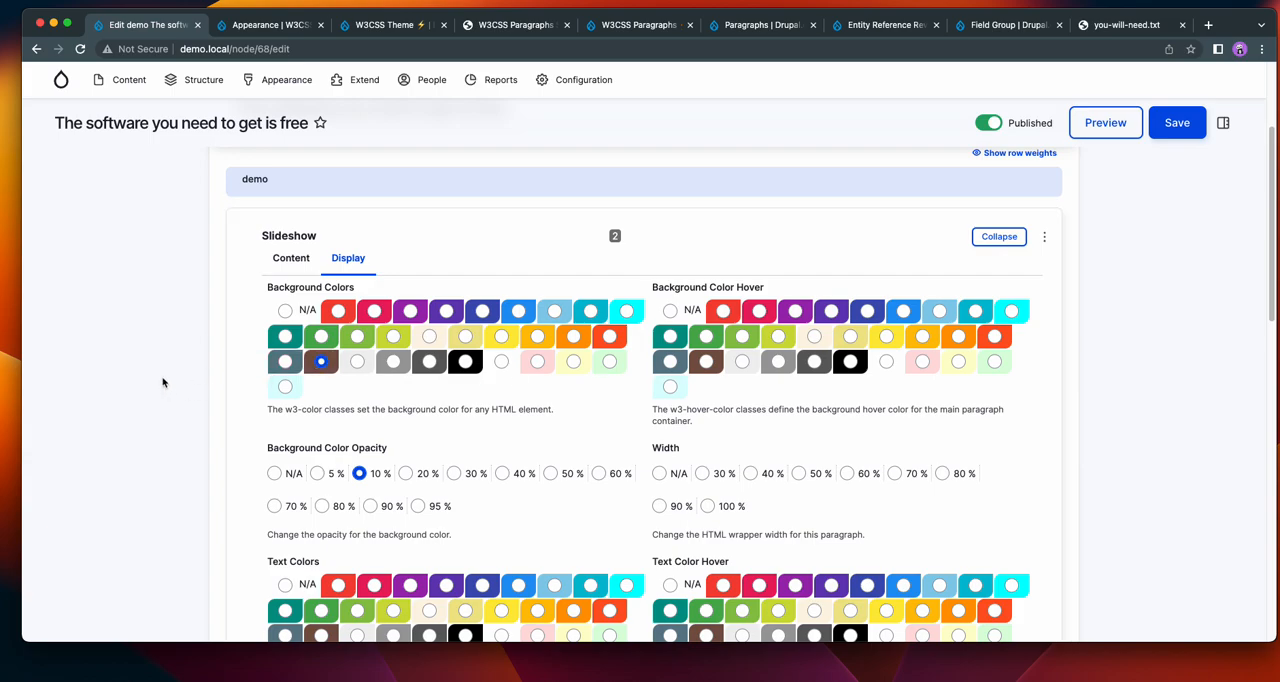
scroll(163, 382, down, 10)
scroll(158, 379, down, 3)
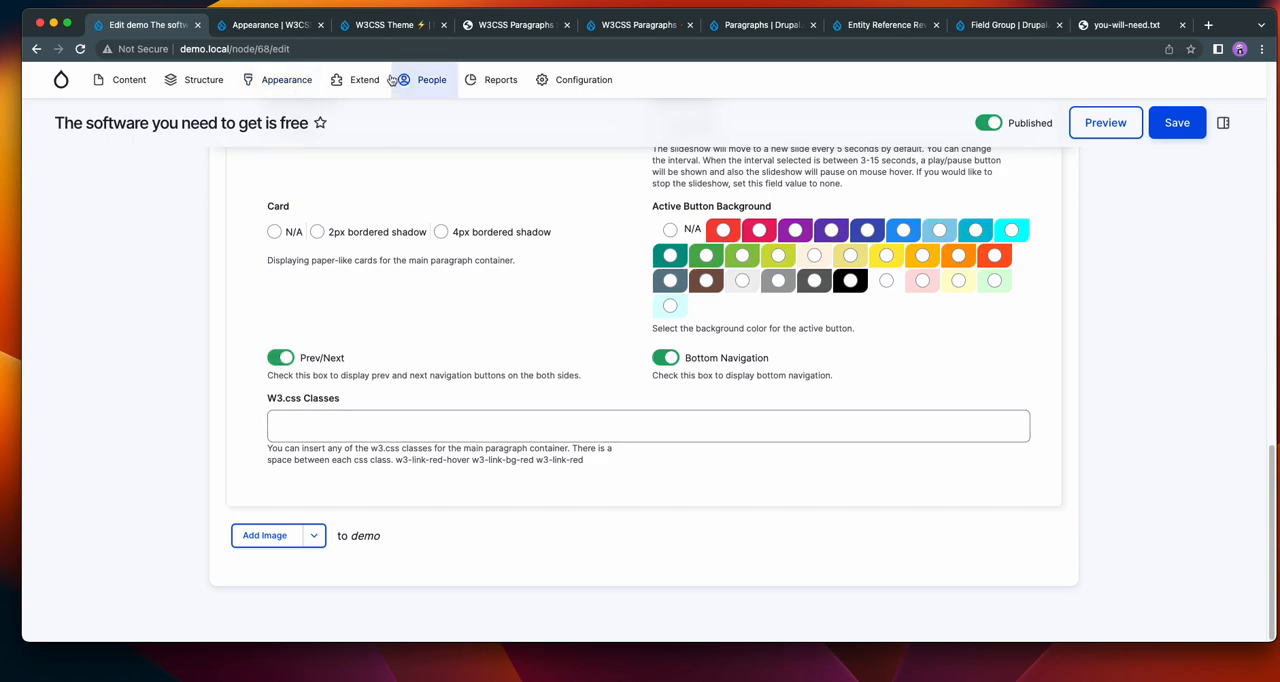
Compare the Prev/Next and Bottom Navigation options with the navigation of the slideshow on the W3CSS Paragraphs demo site.
click(398, 27)
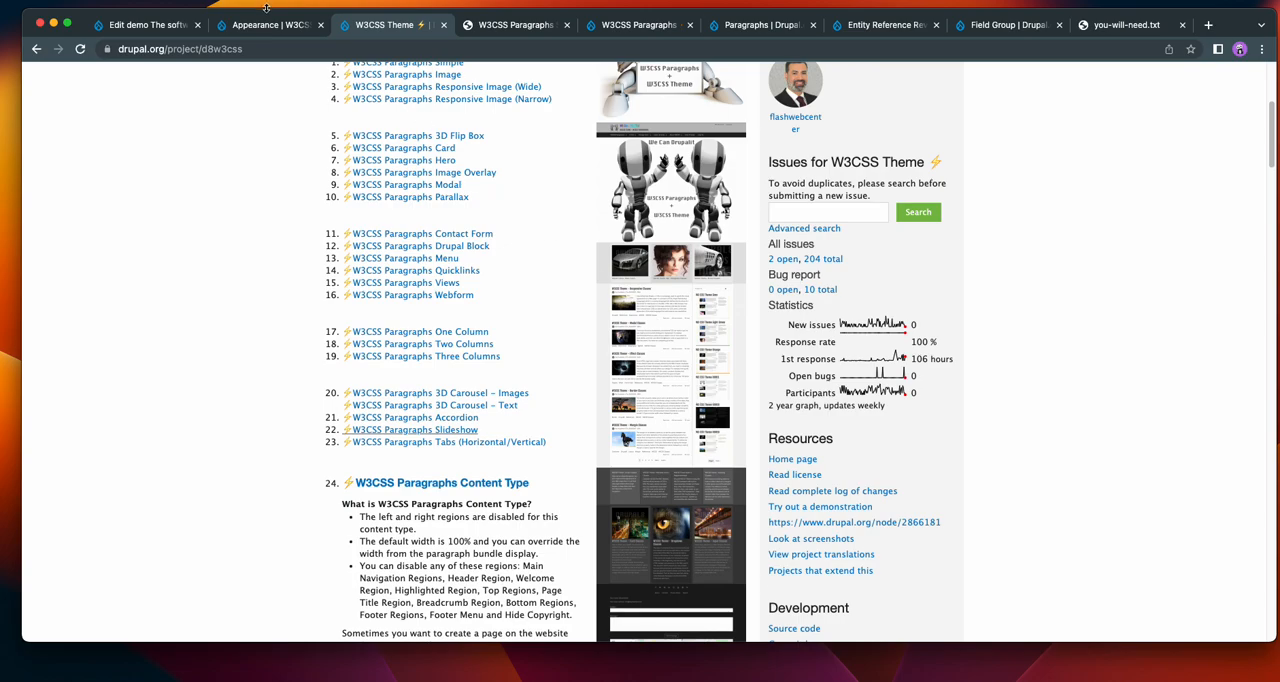
scroll(922, 422, down, 5)
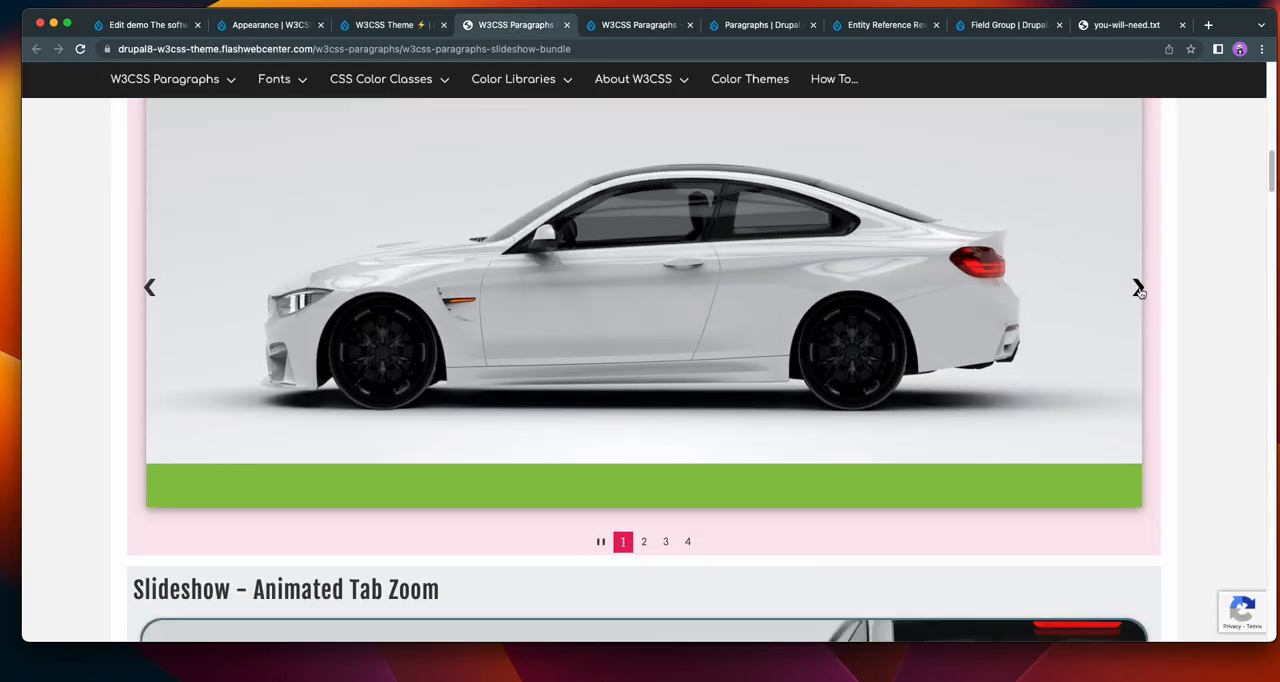
click(117, 25)
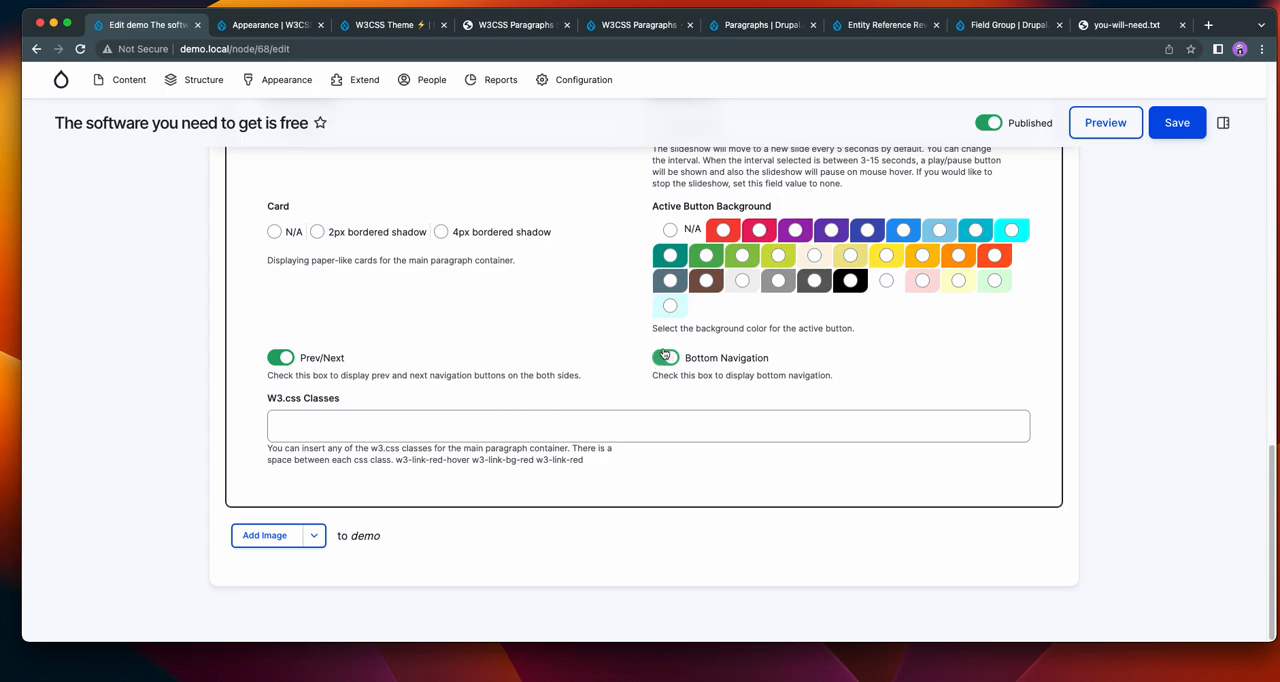
click(510, 25)
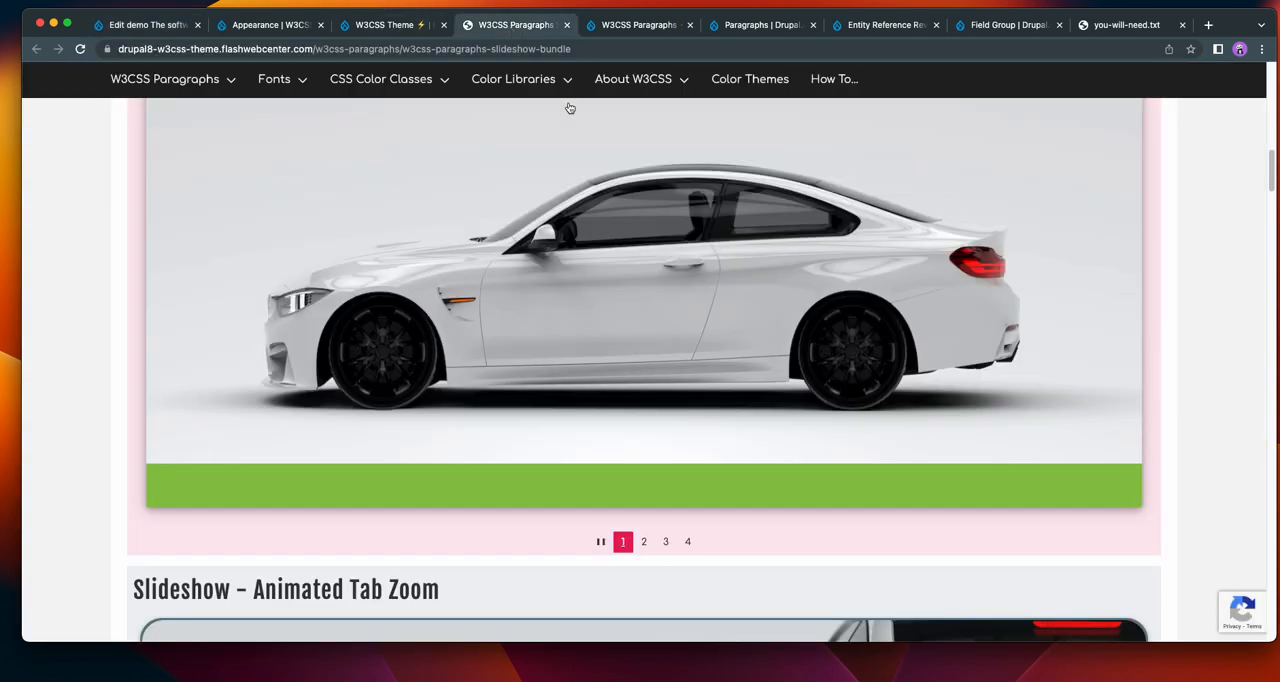
click(646, 543)
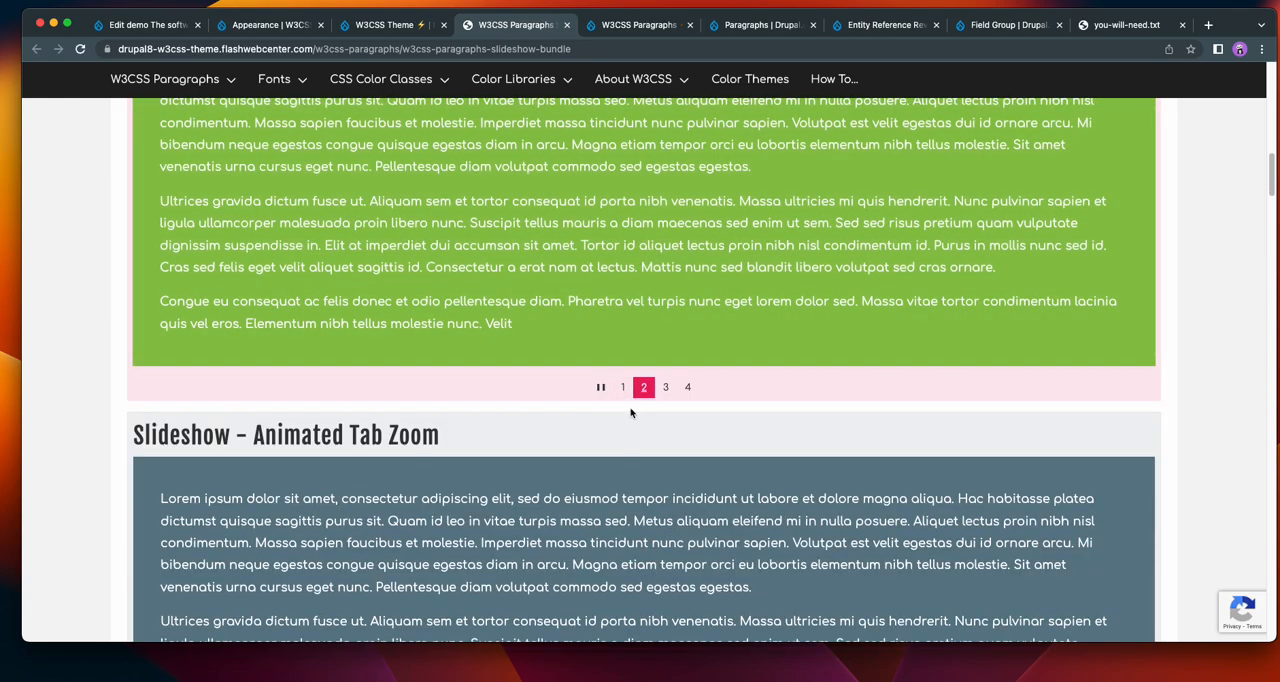
click(150, 25)
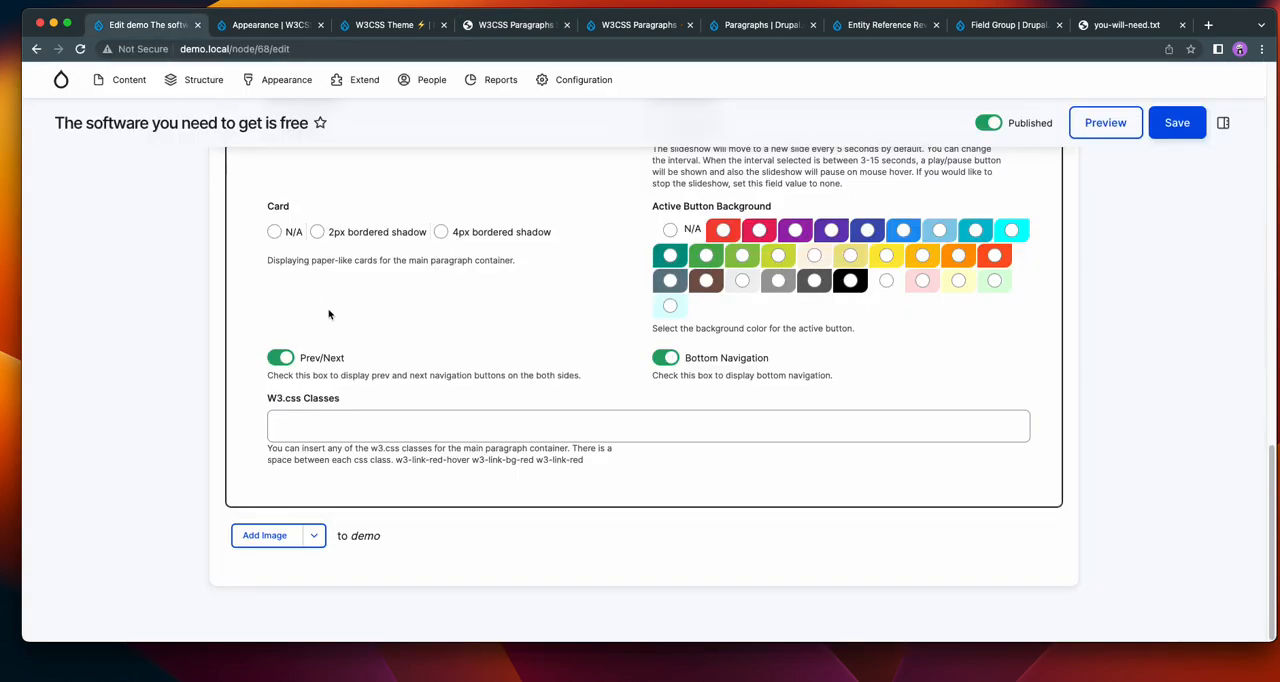
Examine the active button background on the demo site's slideshow by switching to its fourth slide.
scroll(781, 370, up, 3)
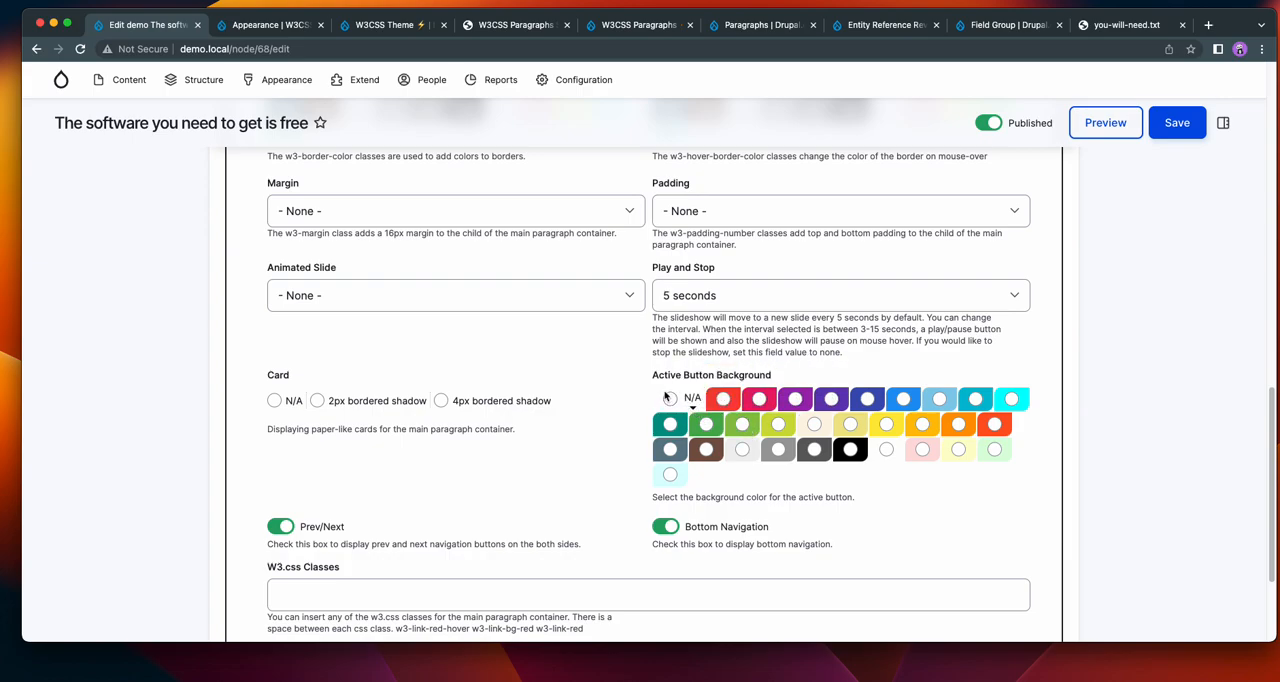
click(385, 25)
click(497, 25)
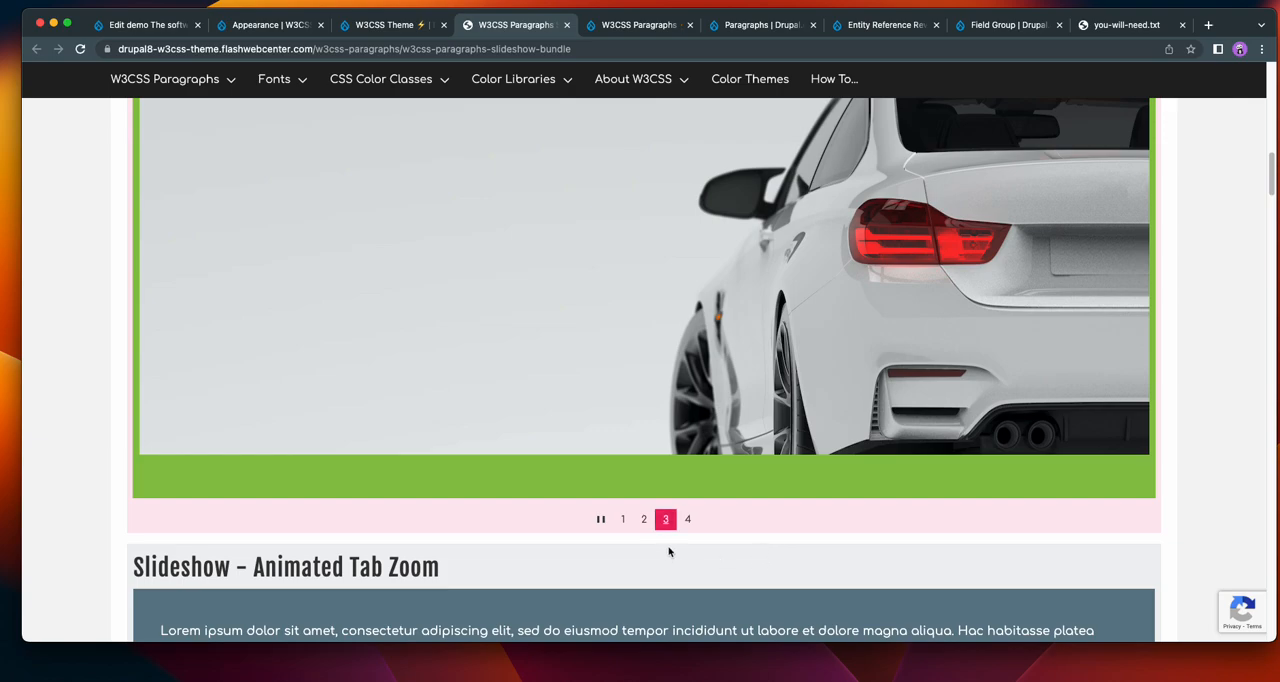
click(688, 520)
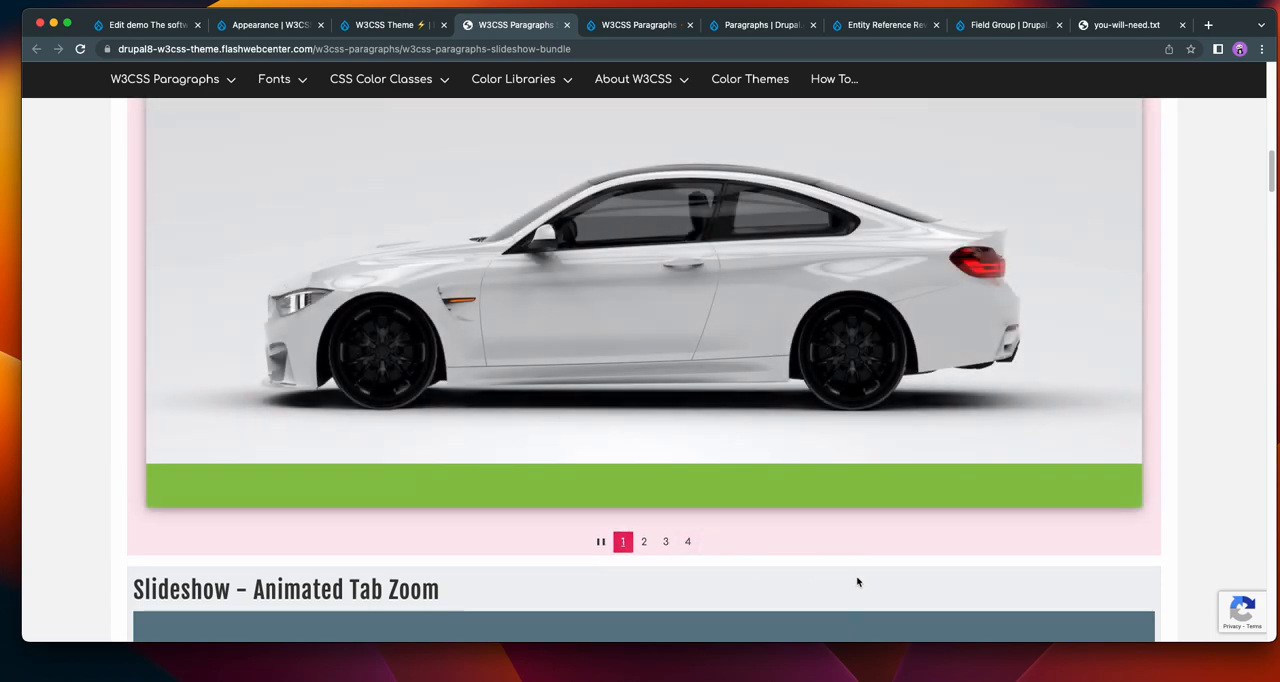
Set the slideshow's Play and Stop interval to 3 seconds in the page's edit form.
click(160, 25)
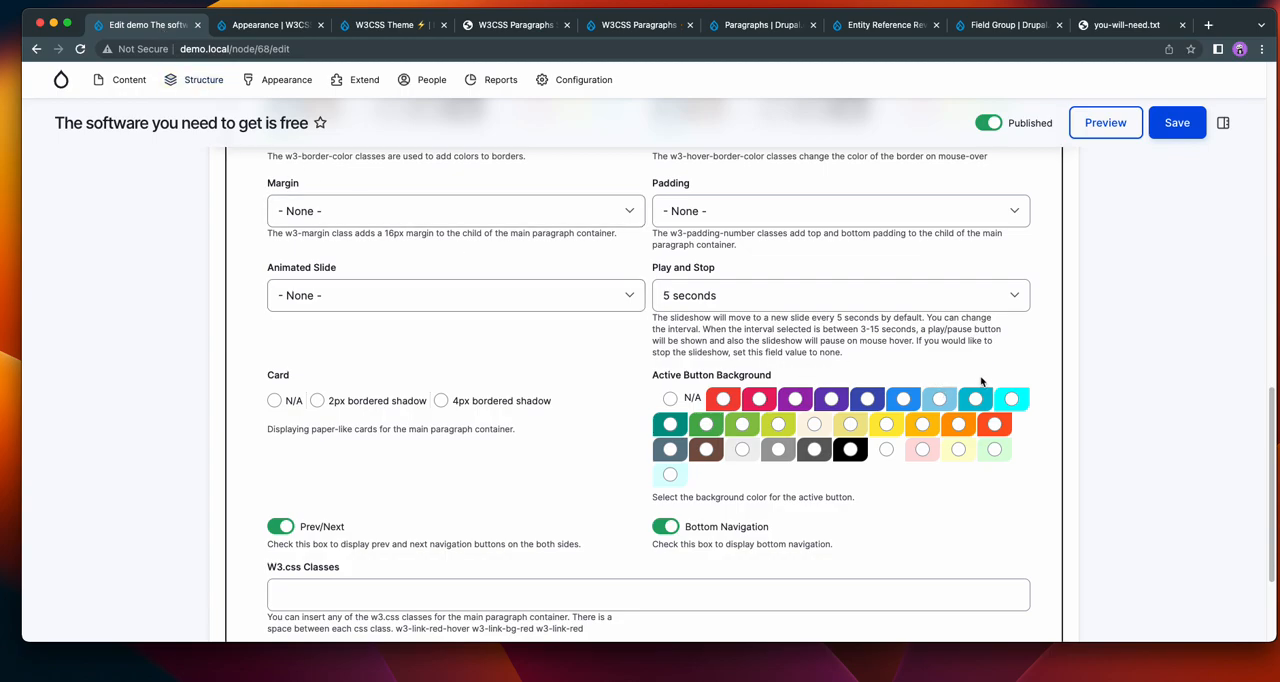
click(882, 296)
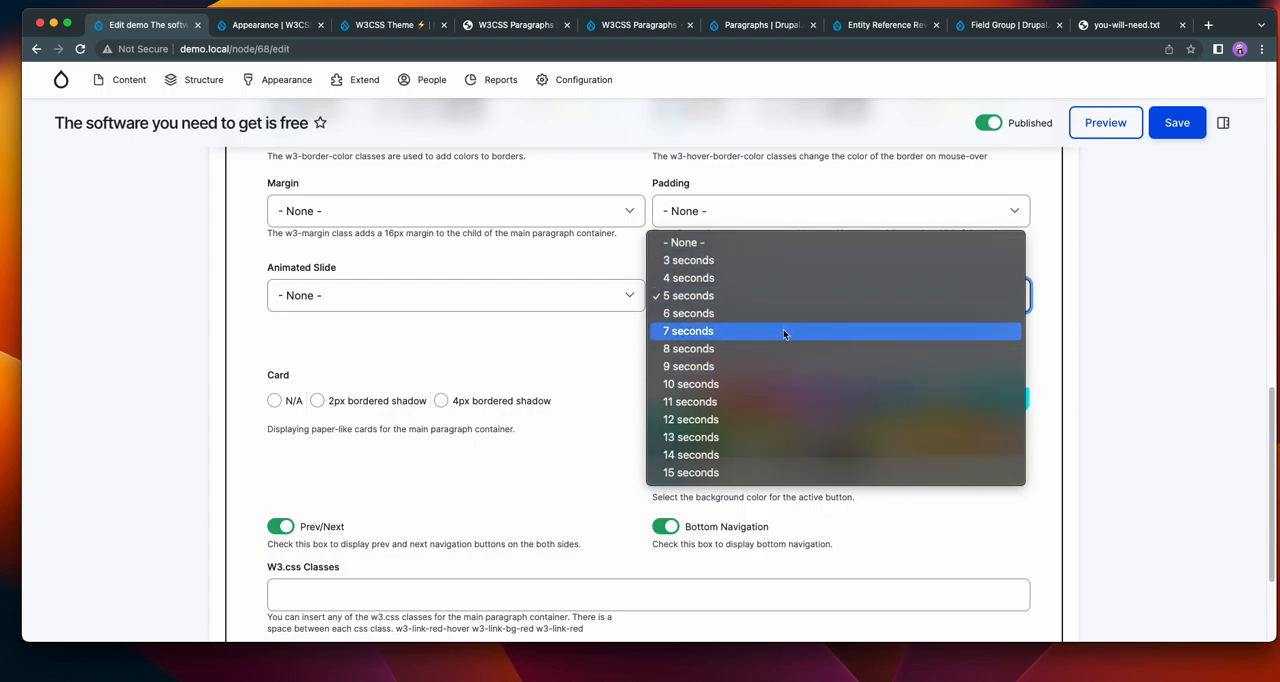
click(824, 262)
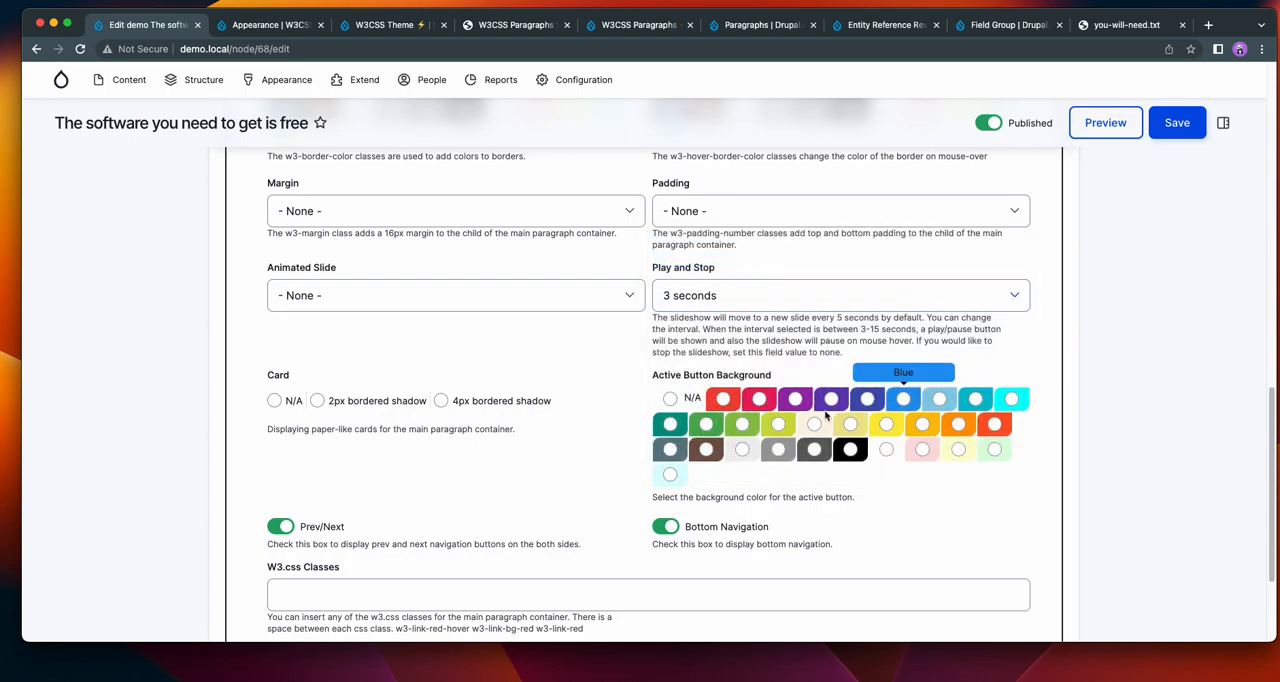
Set the slideshow's Active Button Background to green and its Card to 4px bordered shadow, and save the page.
click(708, 425)
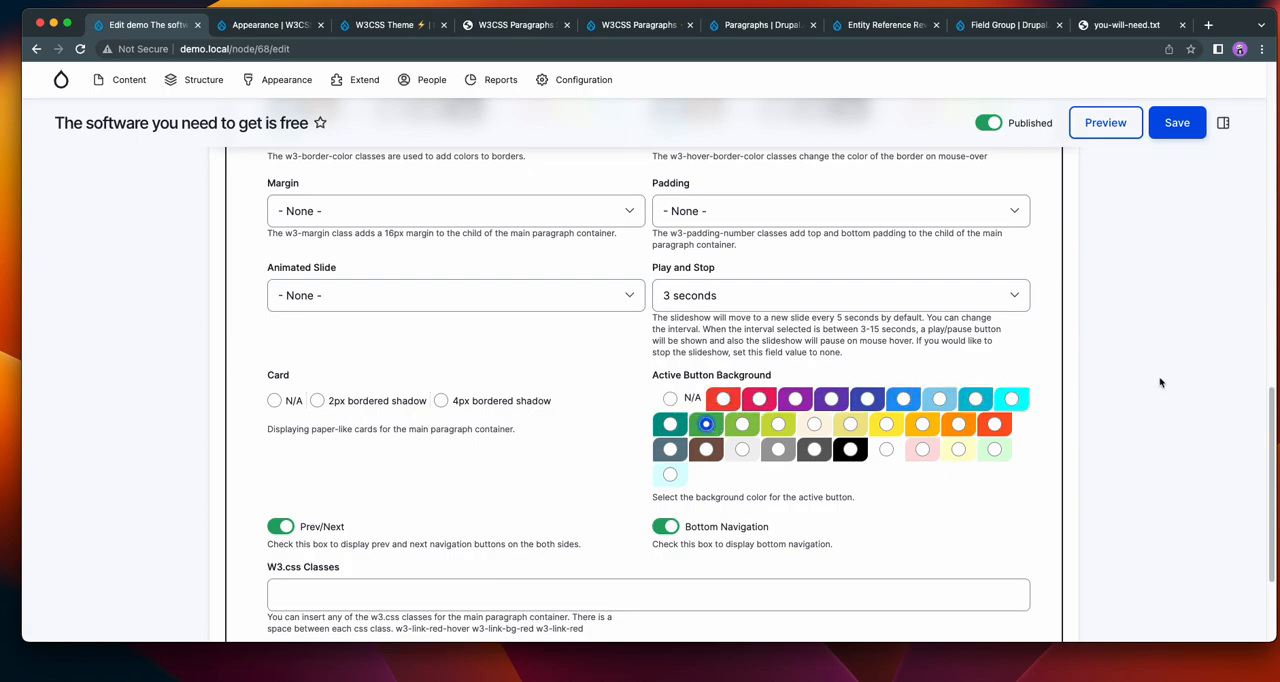
scroll(1158, 378, down, 1)
click(441, 358)
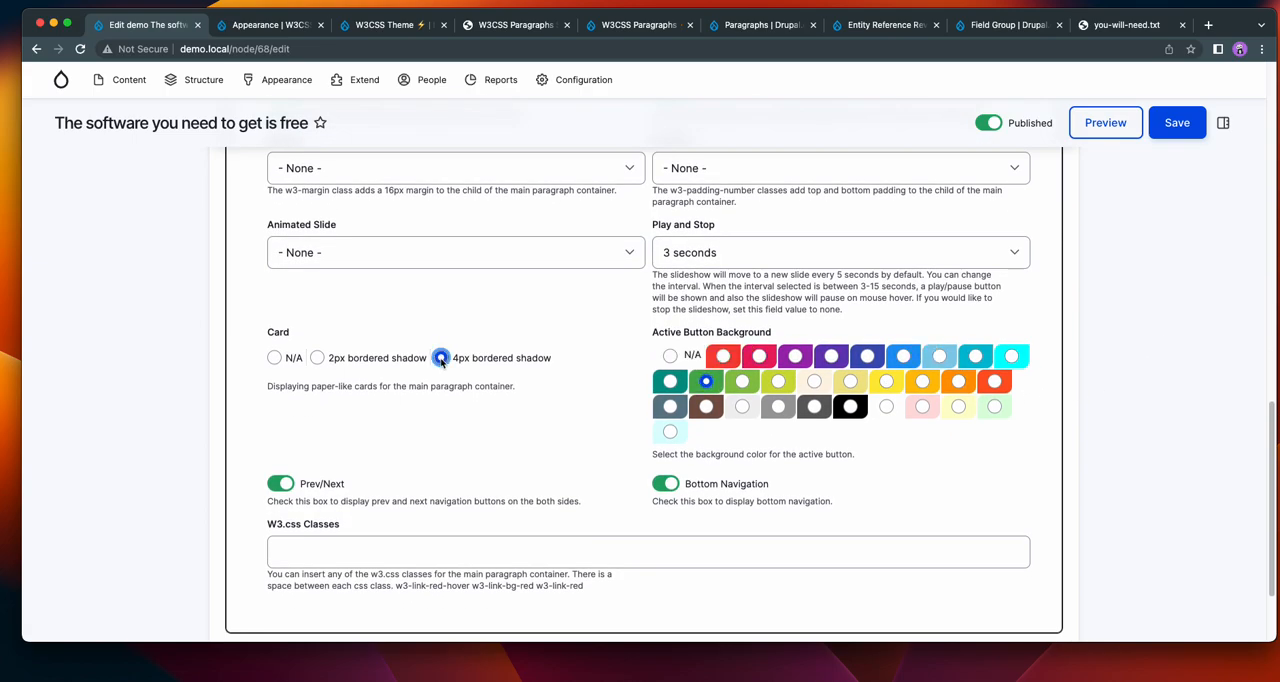
scroll(529, 393, down, 3)
click(1176, 123)
Try out the saved slideshow's previous and next arrows, pause control and numbered bottom navigation on the published page.
scroll(1037, 270, down, 5)
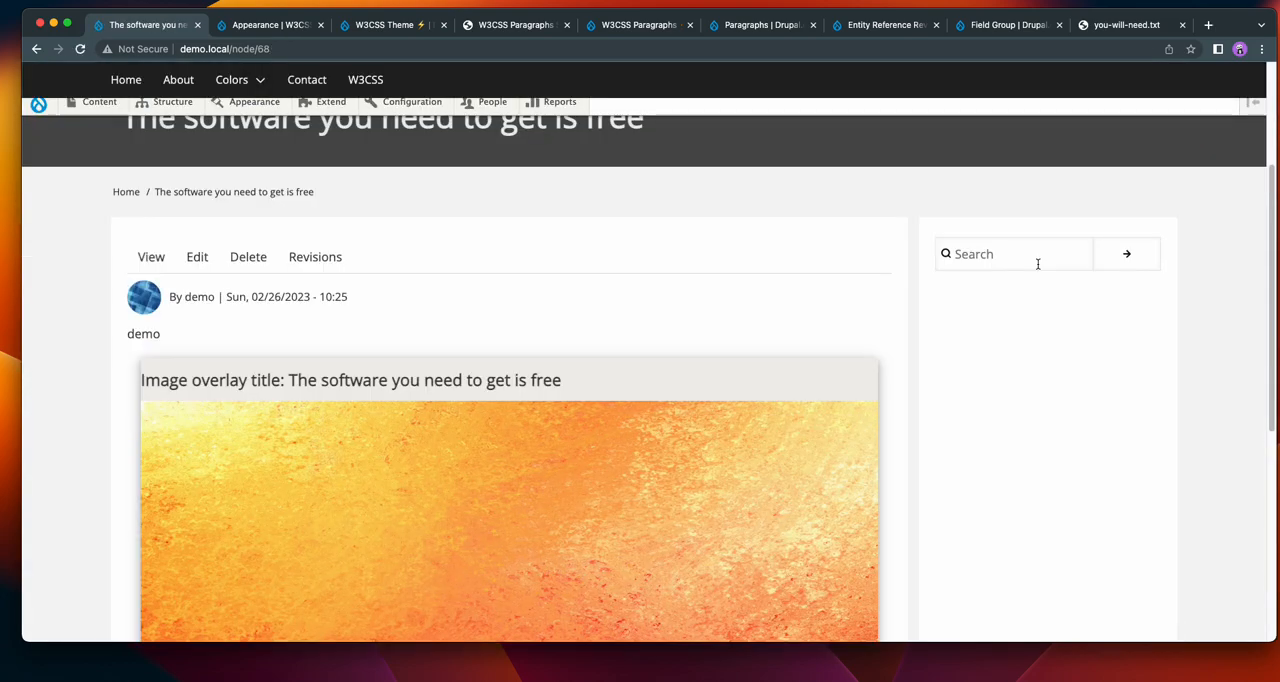
scroll(1038, 265, down, 5)
scroll(1040, 265, down, 4)
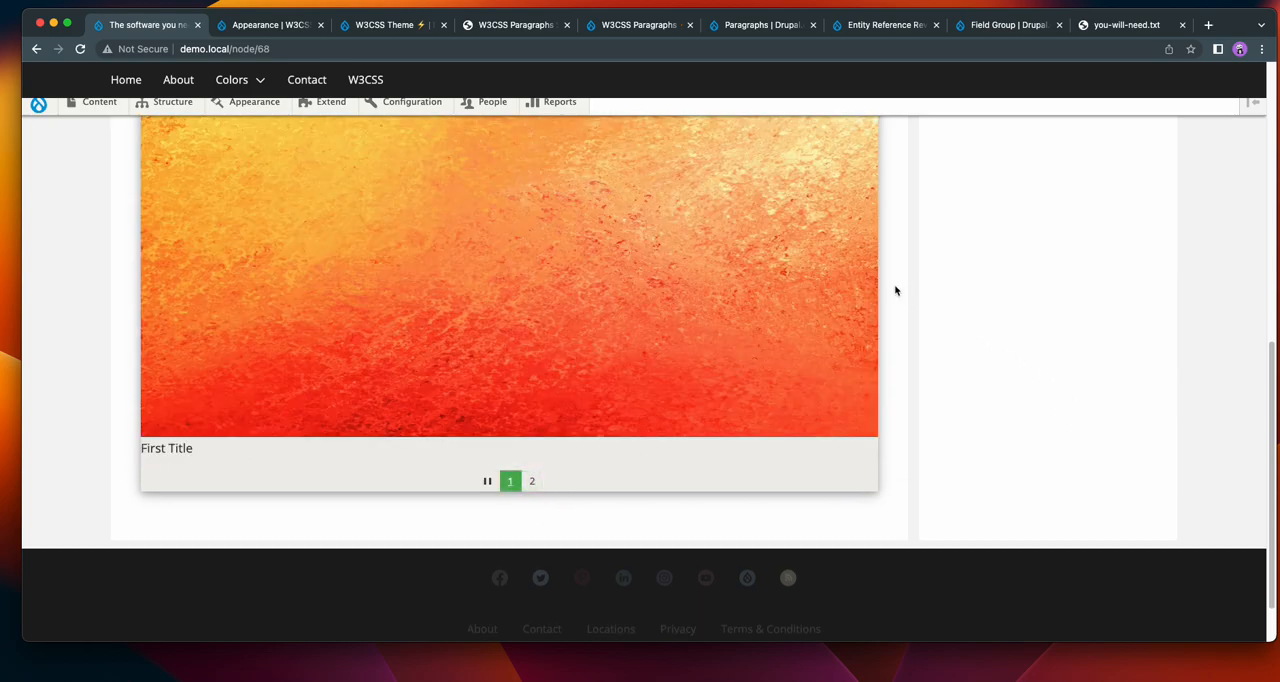
click(860, 244)
click(860, 244)
click(158, 250)
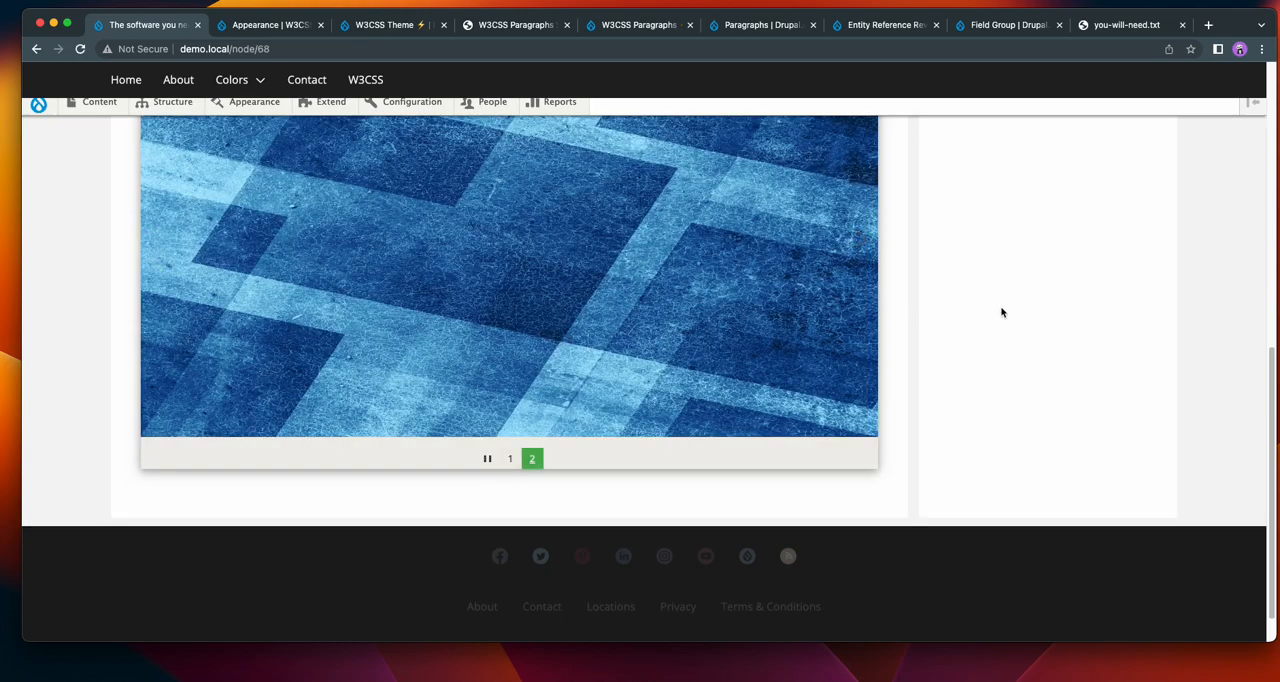
click(487, 458)
click(510, 459)
click(489, 484)
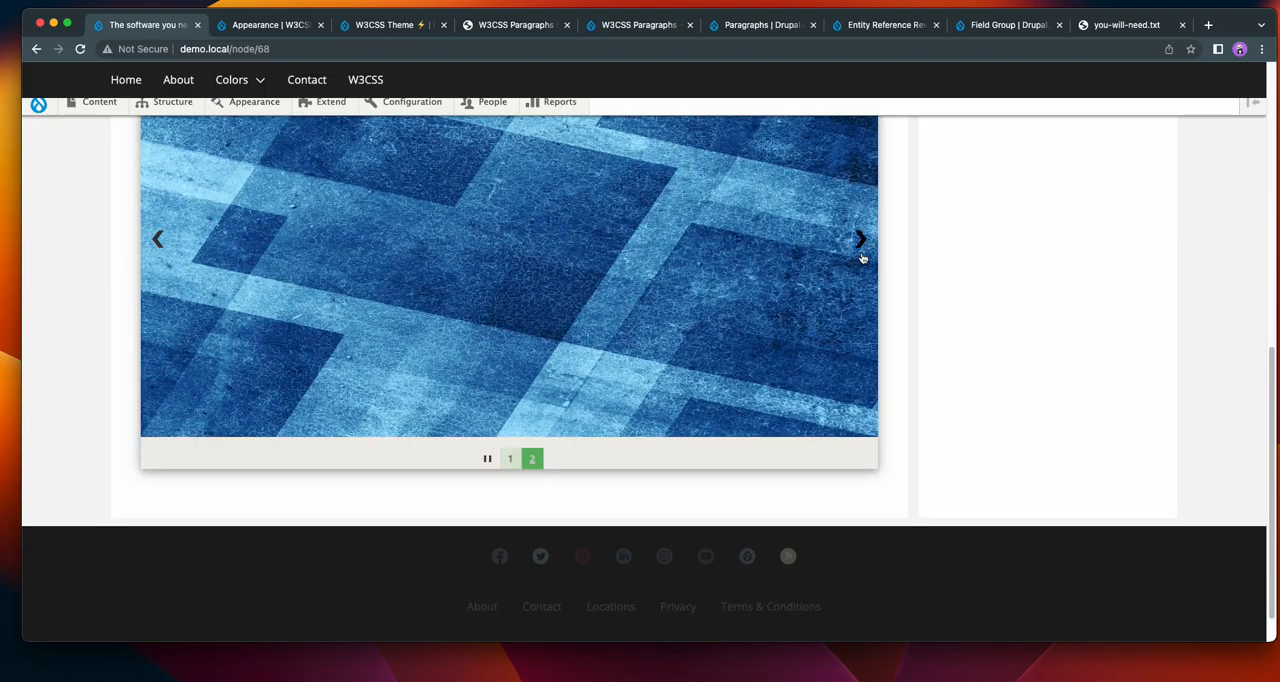
Reopen the page for editing and look through the slideshow's display options and its content sections.
scroll(178, 247, up, 5)
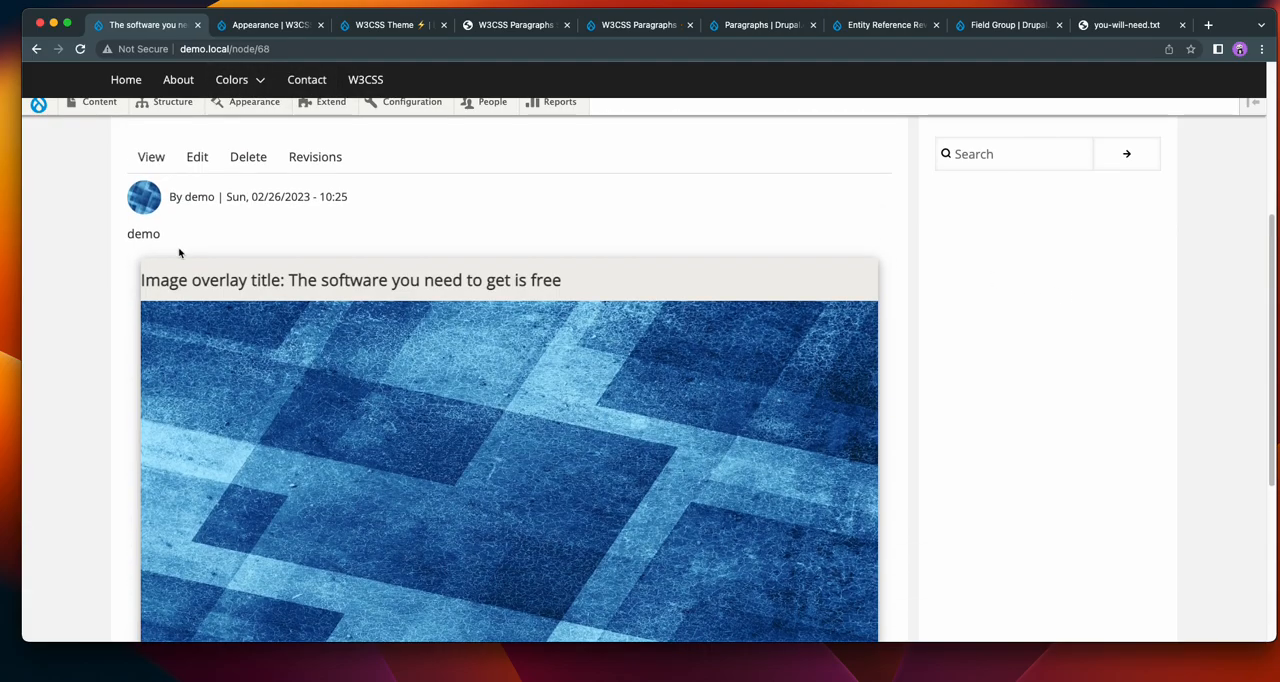
click(197, 157)
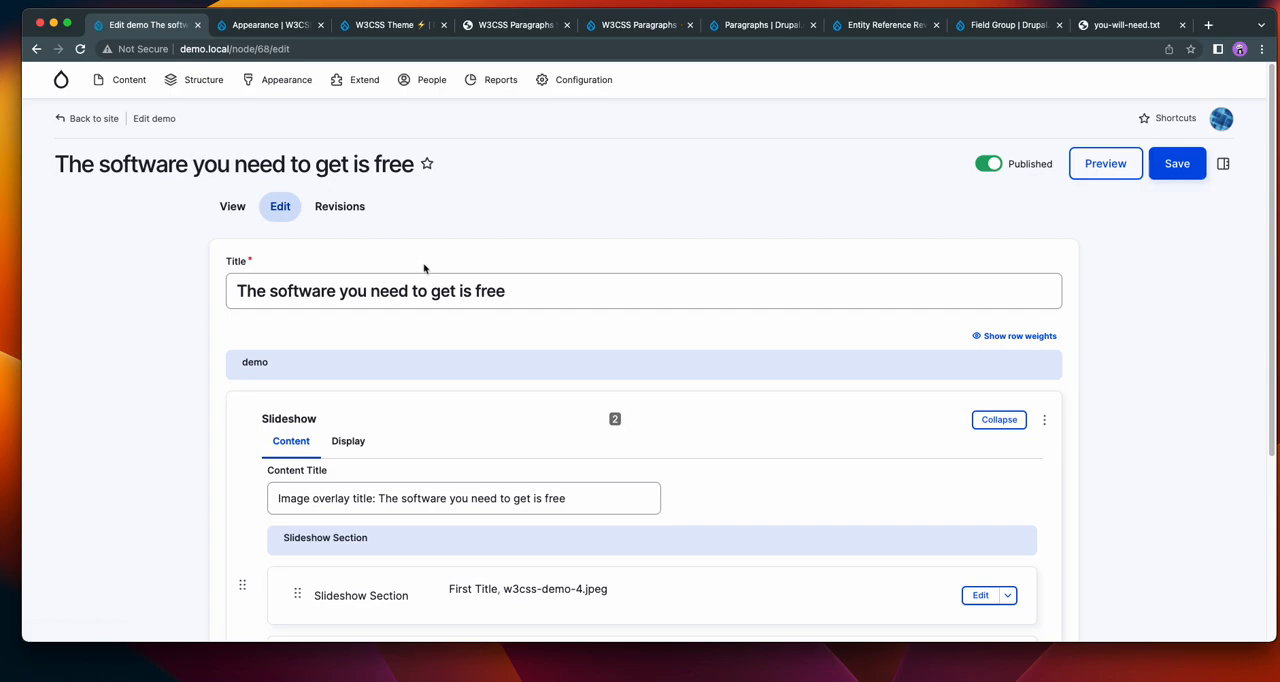
scroll(651, 312, down, 2)
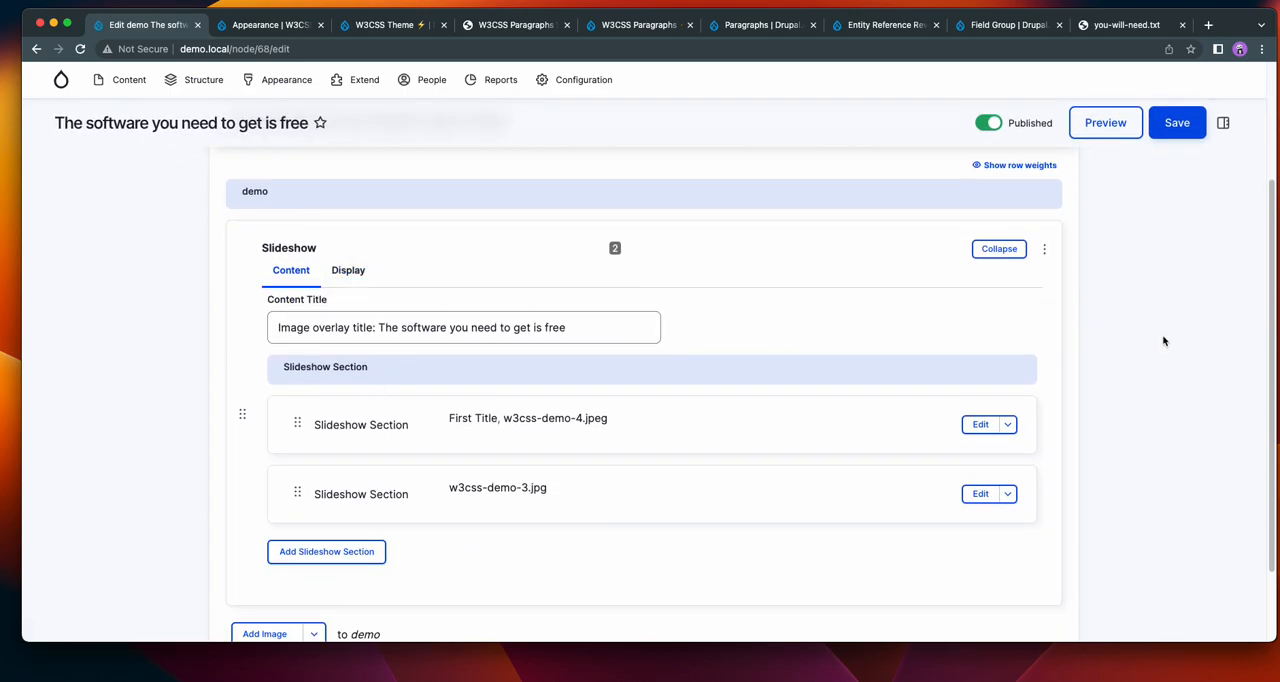
scroll(1163, 341, down, 1)
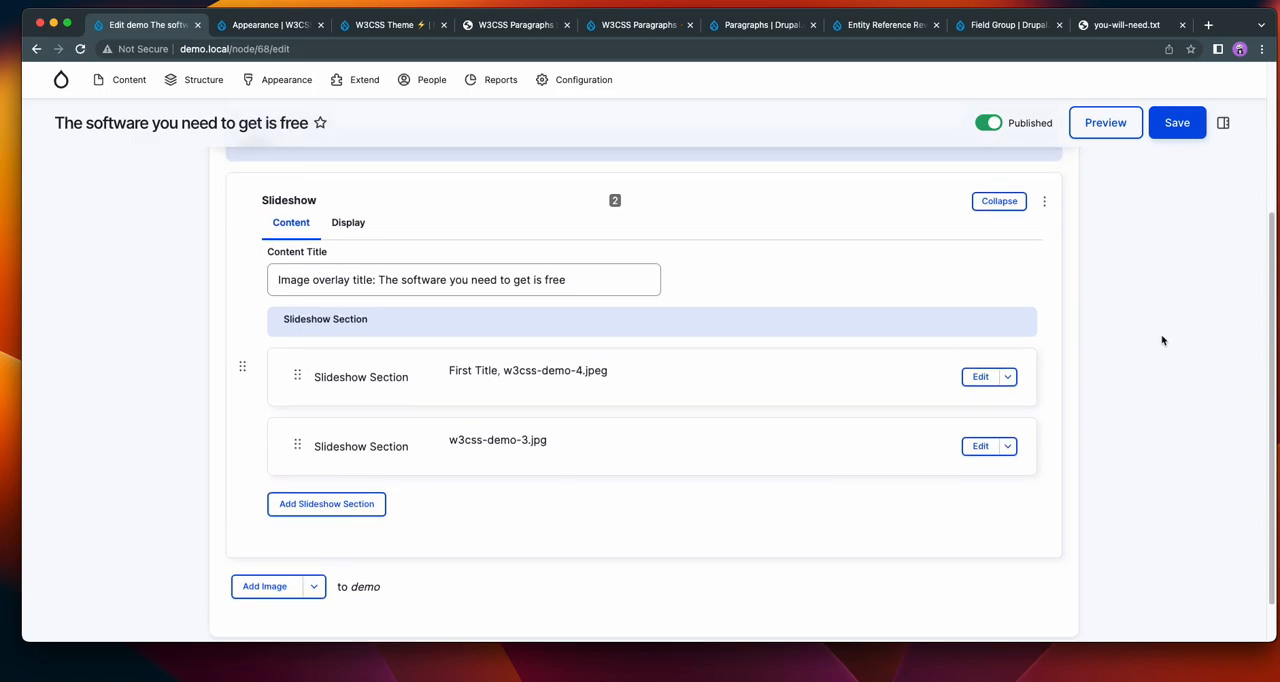
click(339, 232)
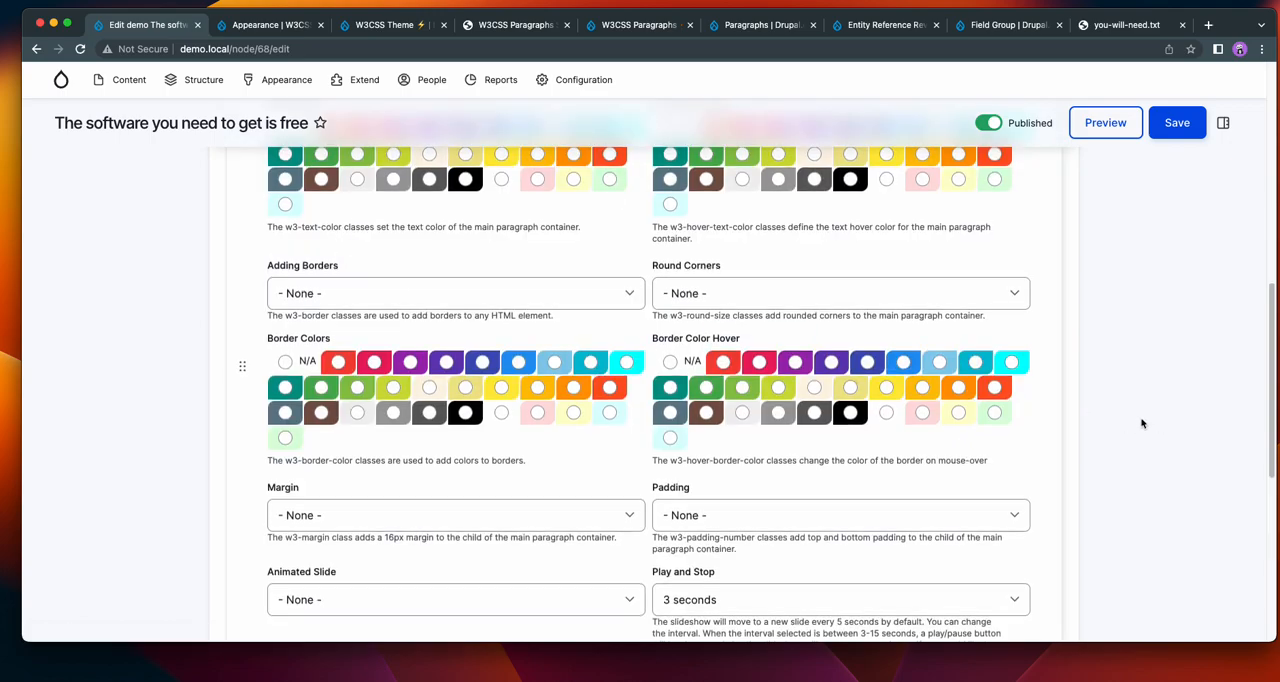
scroll(1000, 400, up, 4)
scroll(389, 294, up, 2)
scroll(357, 265, up, 3)
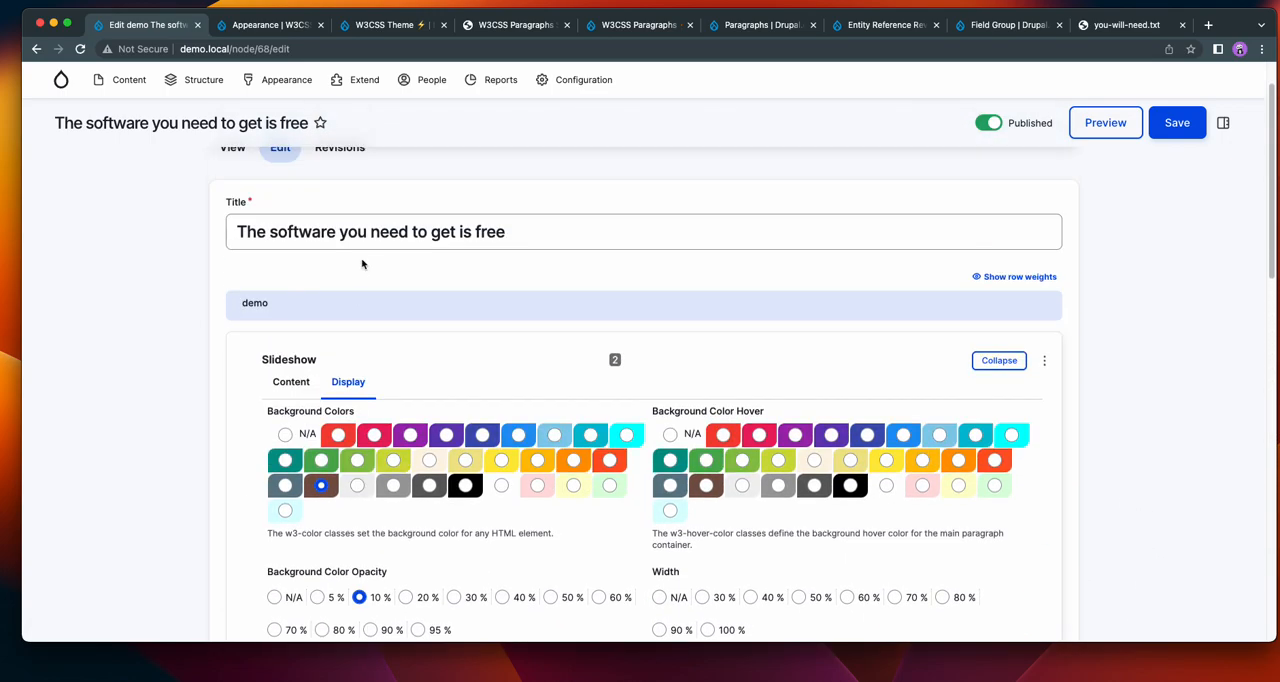
click(292, 382)
scroll(129, 391, down, 5)
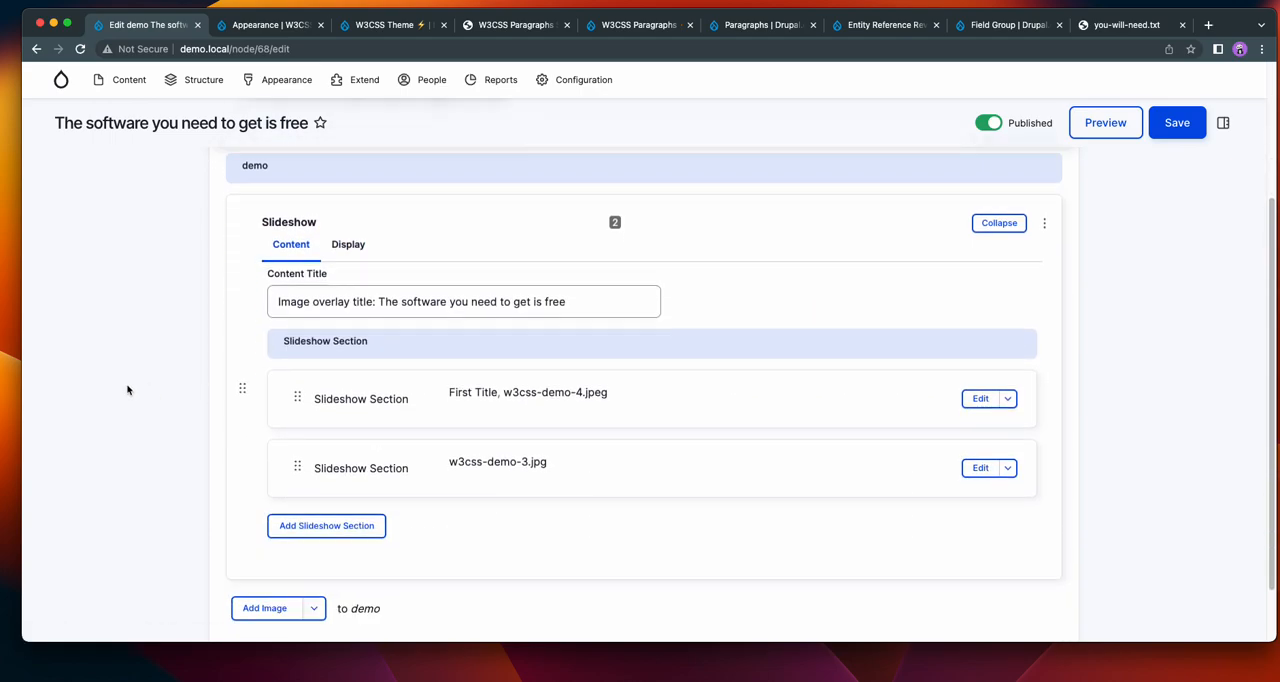
Expand the First Title slideshow section and its image for editing, and review the image's own display options.
click(984, 350)
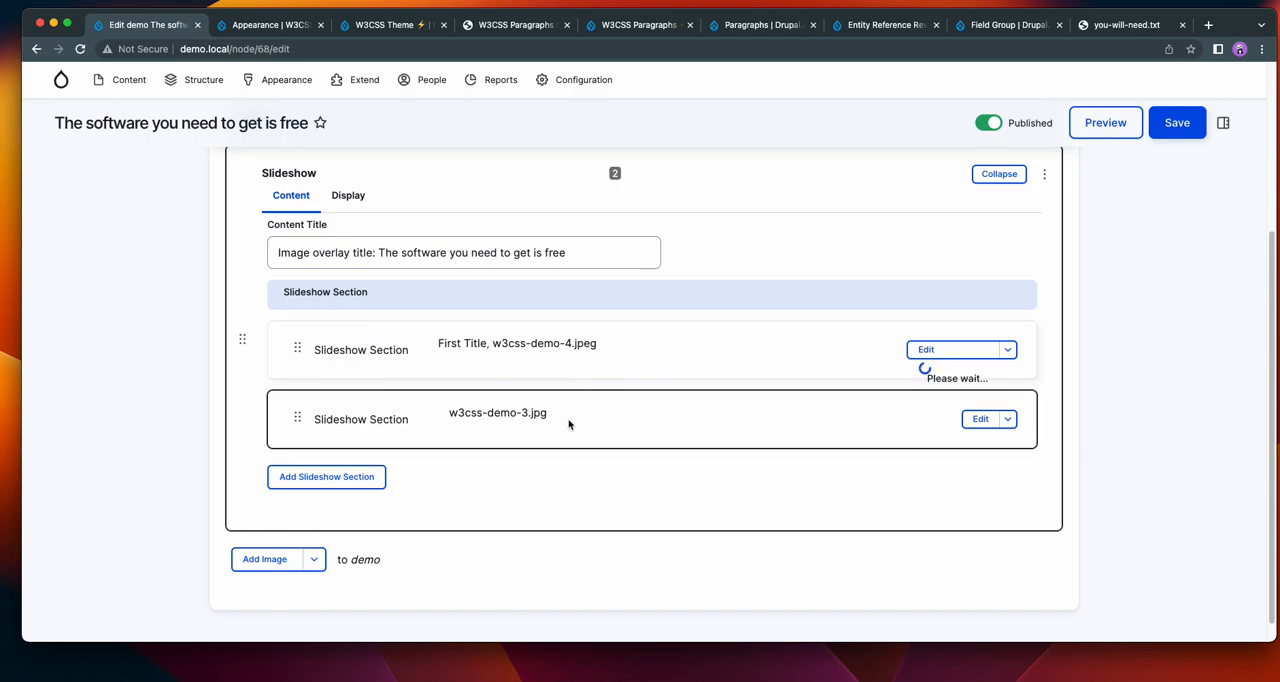
click(958, 390)
click(448, 358)
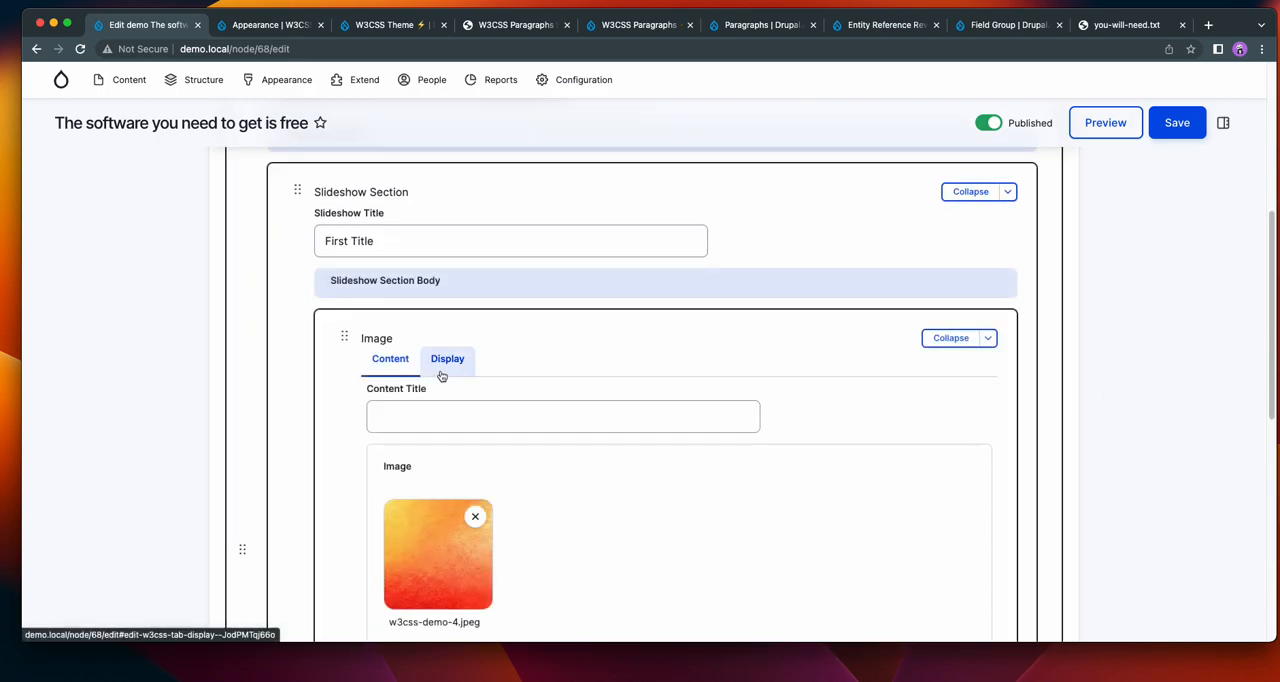
scroll(600, 357, down, 4)
scroll(601, 358, down, 1)
scroll(601, 358, down, 2)
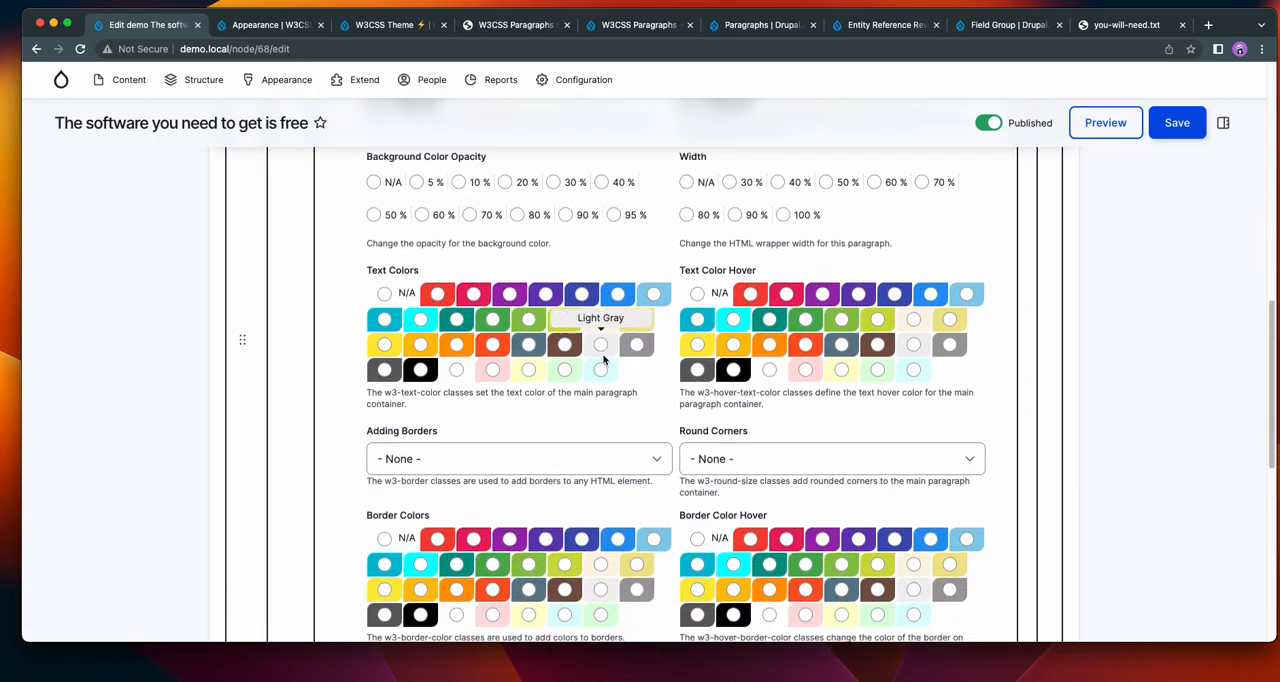
scroll(1158, 371, down, 5)
scroll(1158, 371, up, 10)
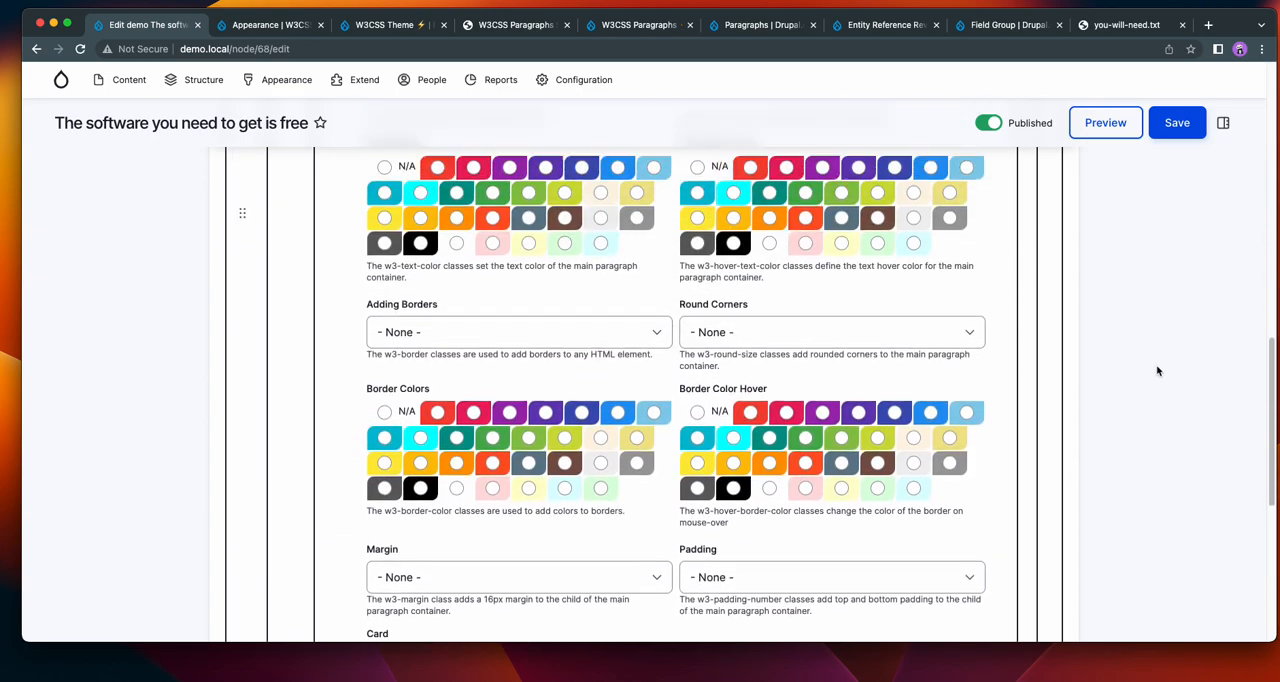
scroll(1157, 372, up, 3)
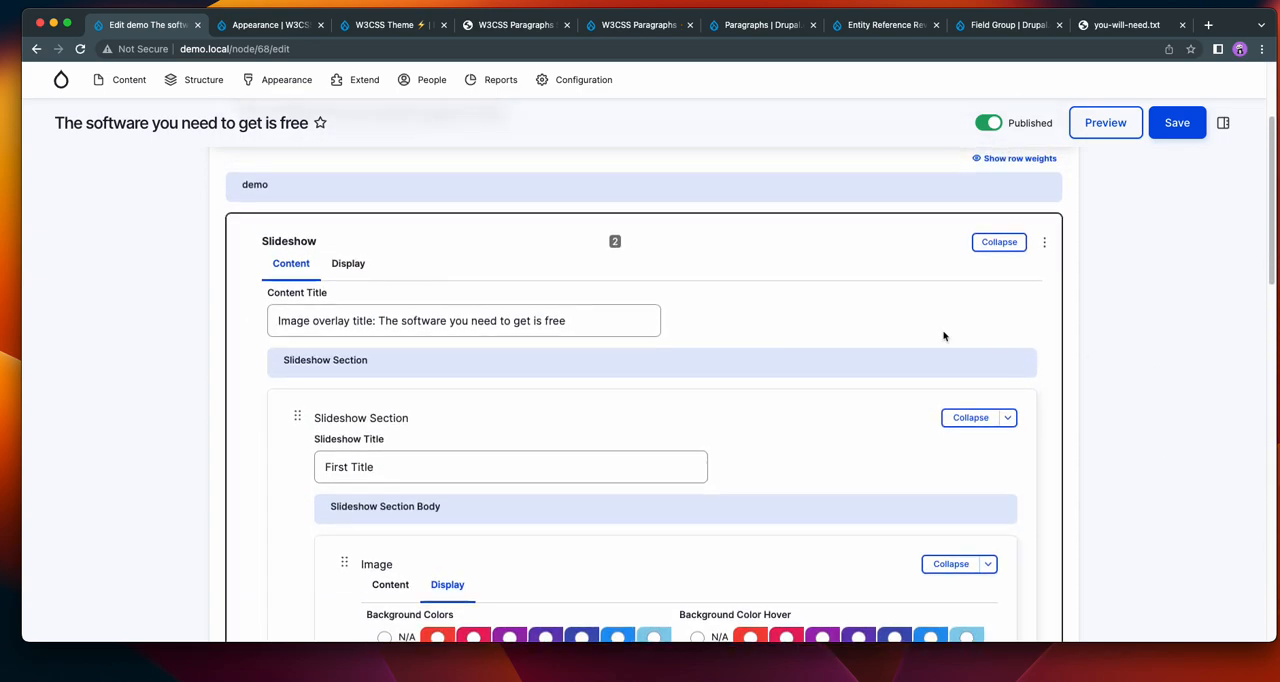
Review the main slideshow's display options and compare them with the animated slideshows on the W3CSS Paragraphs demo site.
click(348, 263)
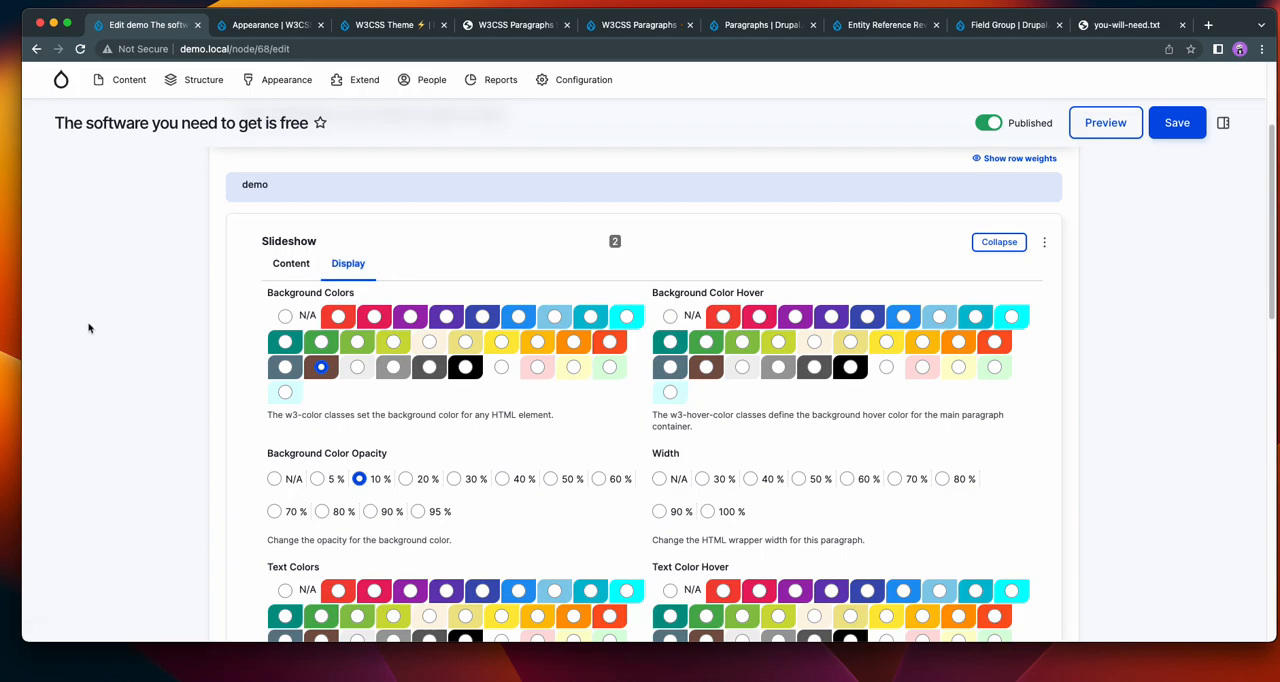
scroll(88, 327, down, 5)
scroll(88, 327, down, 4)
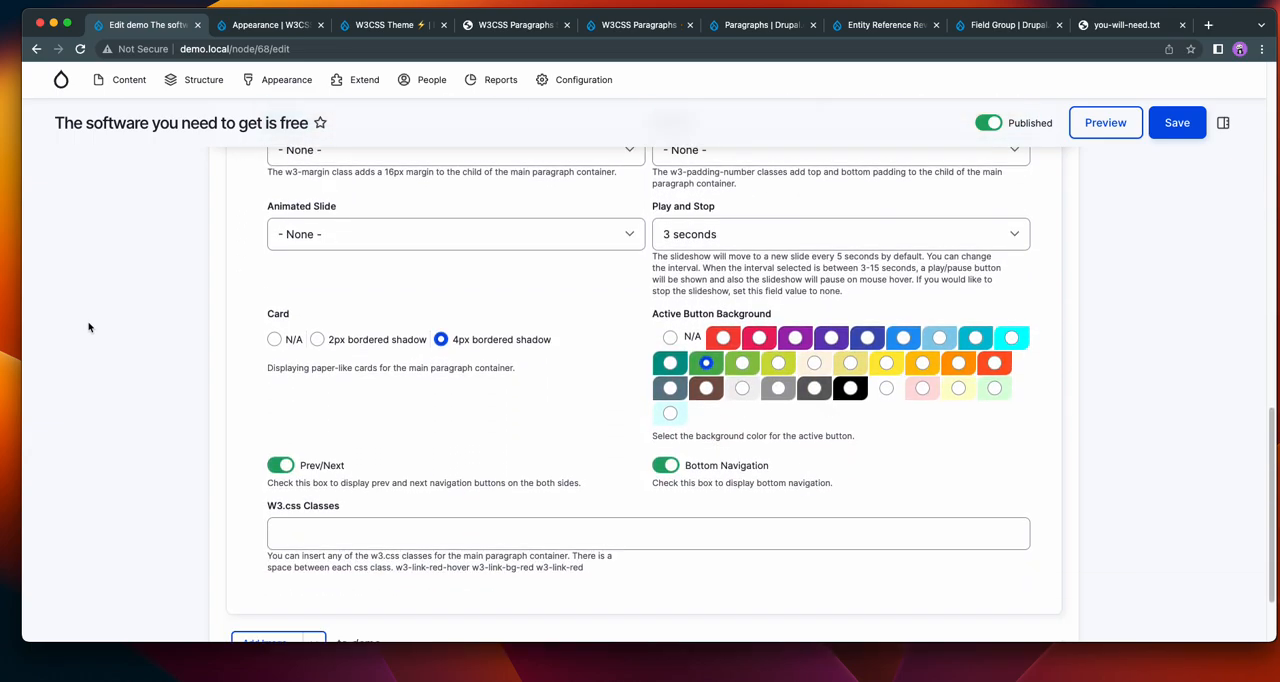
scroll(88, 327, up, 5)
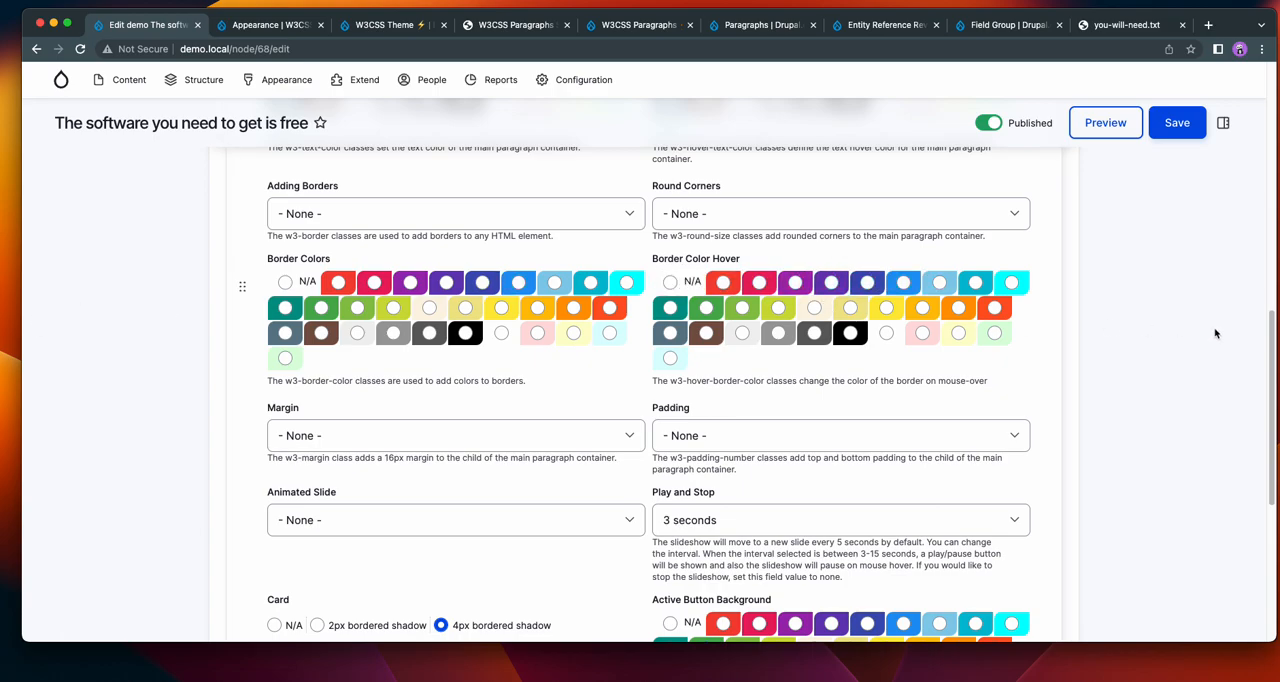
scroll(1134, 321, down, 5)
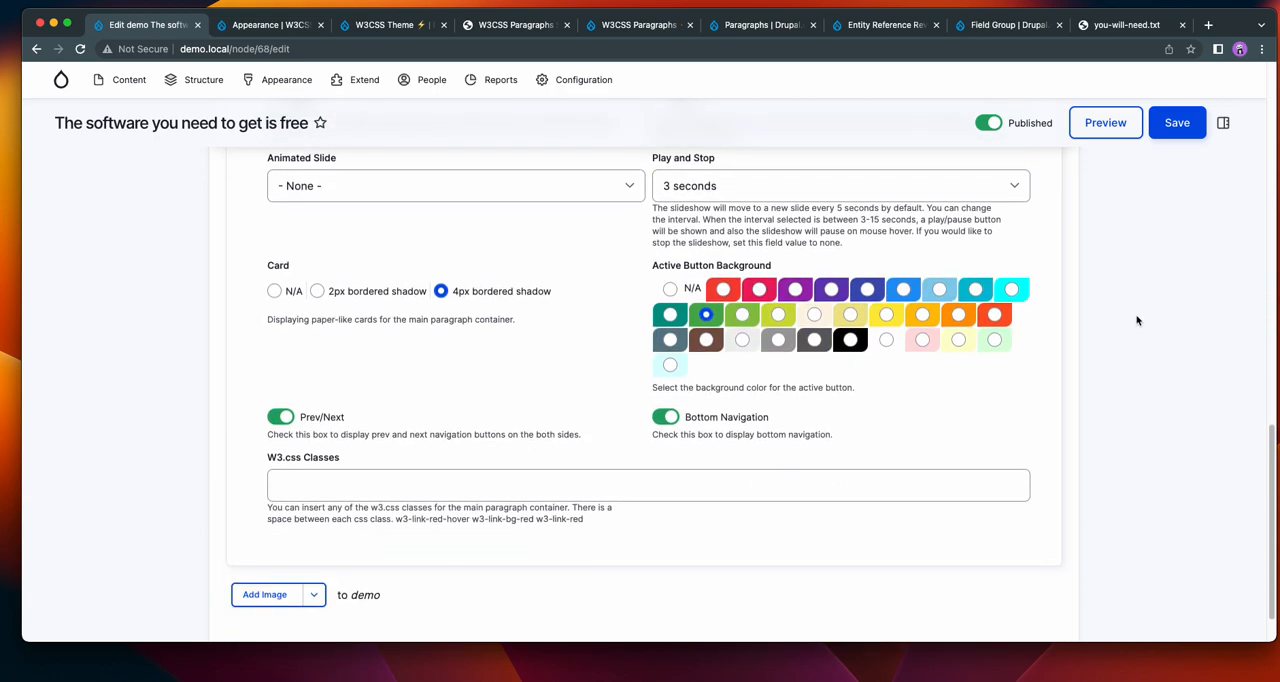
scroll(1136, 320, up, 2)
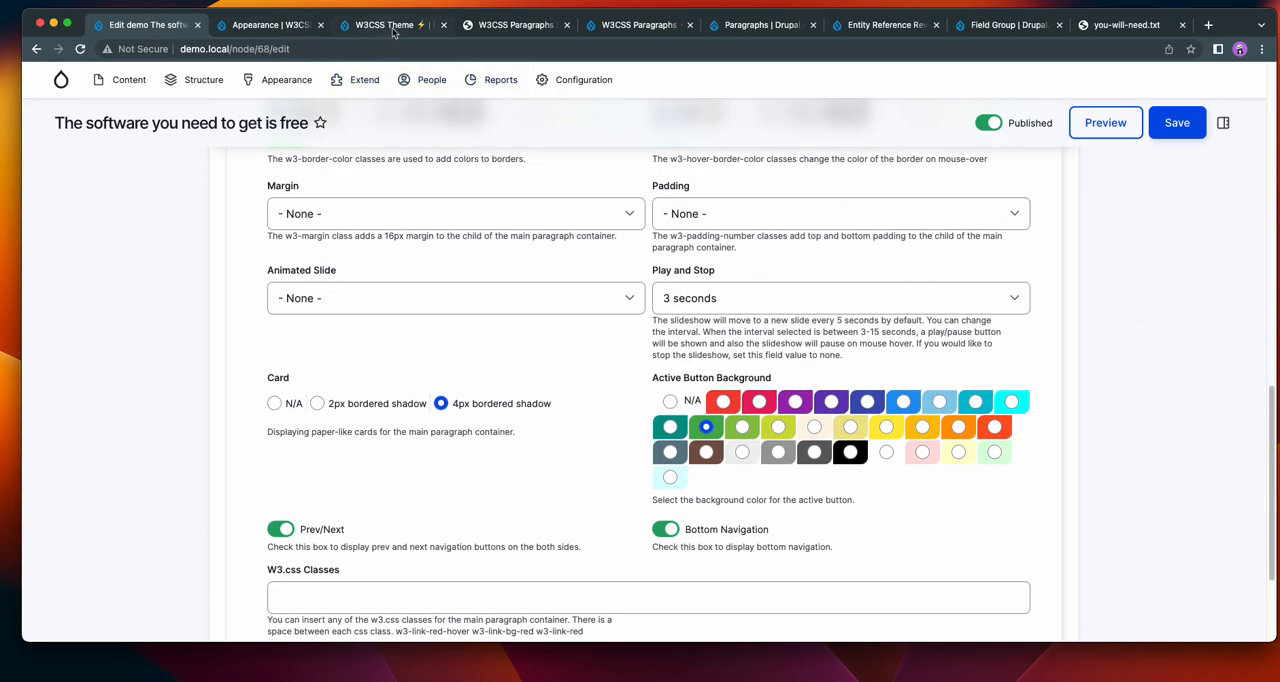
click(517, 30)
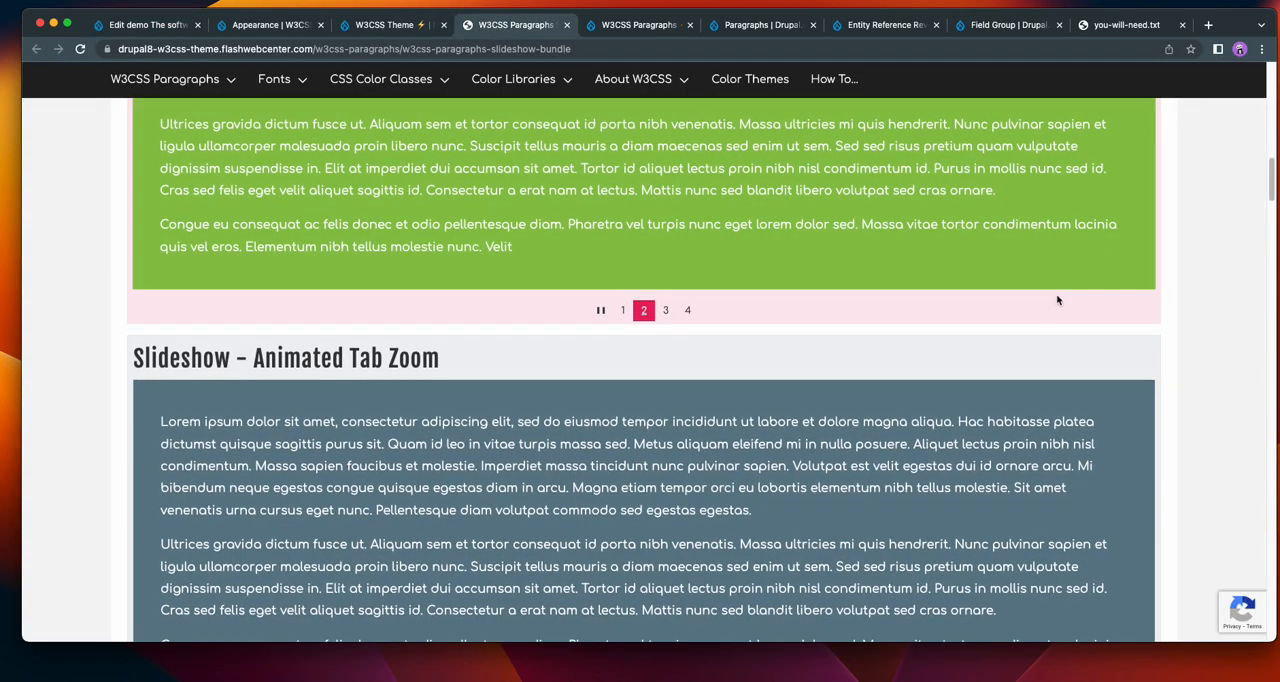
scroll(1060, 300, down, 3)
scroll(1058, 299, down, 3)
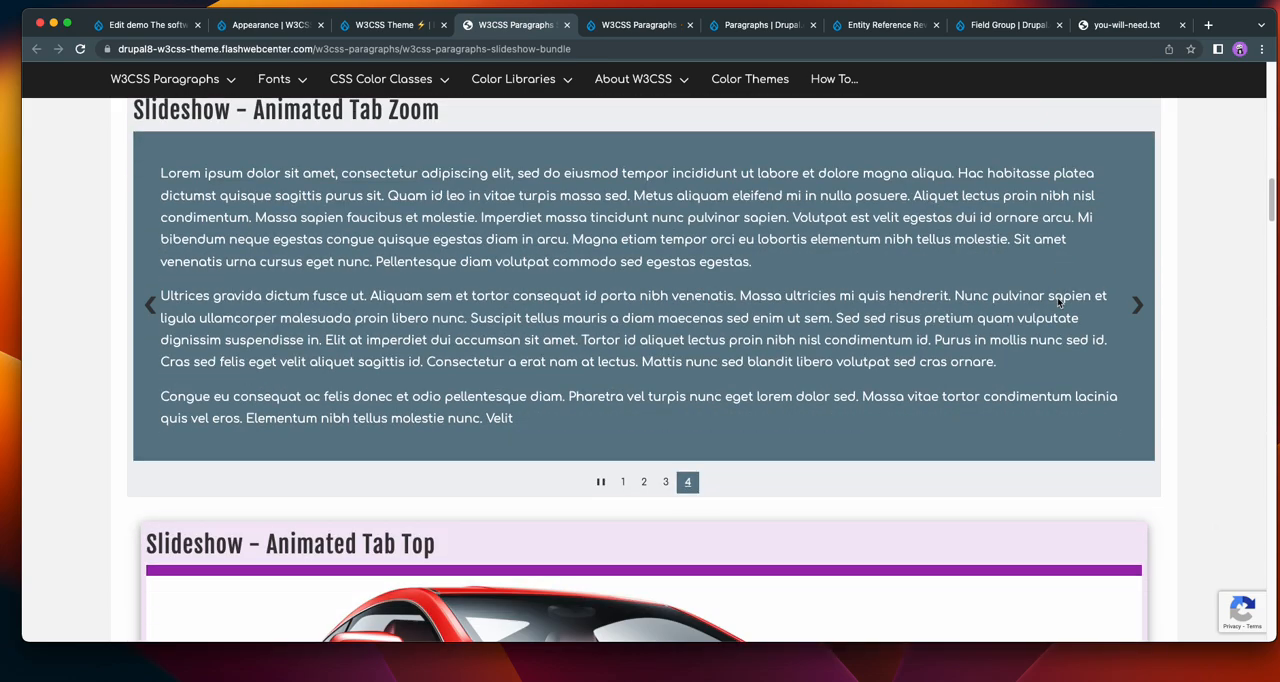
key(super+1)
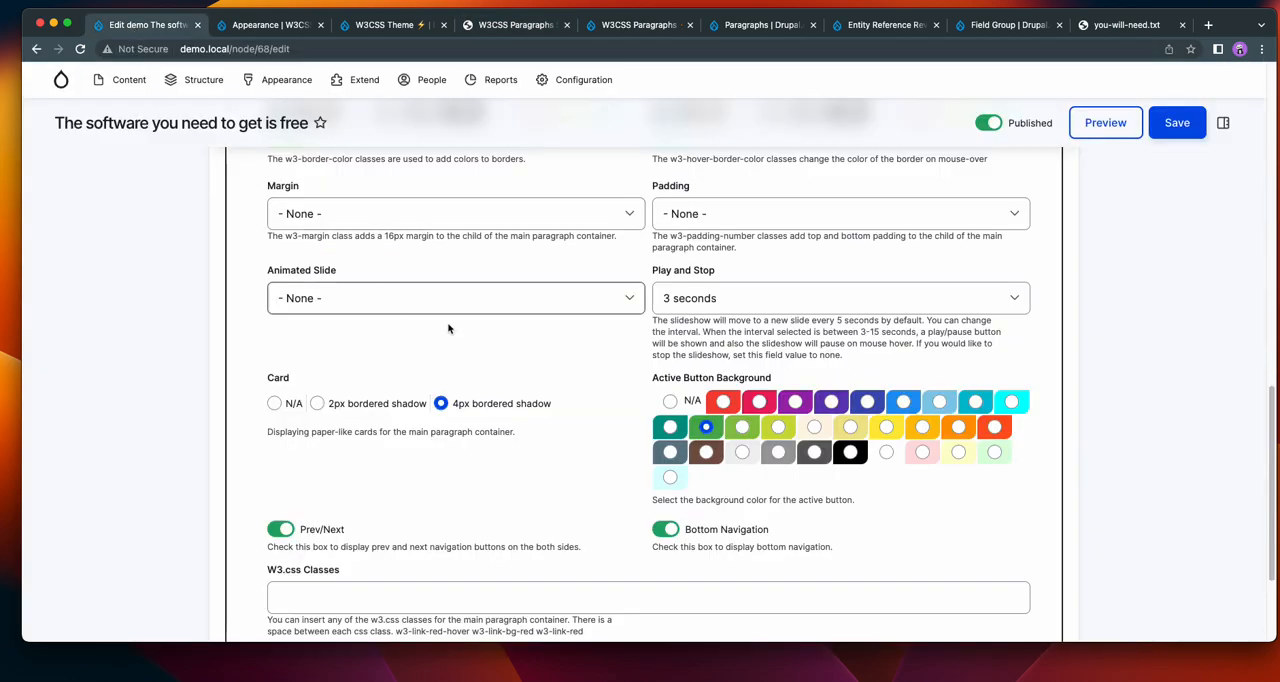
Set the slideshow's Animated Slide option to Animated Tab Bottom, save the page and view the slideshow.
scroll(1141, 361, down, 1)
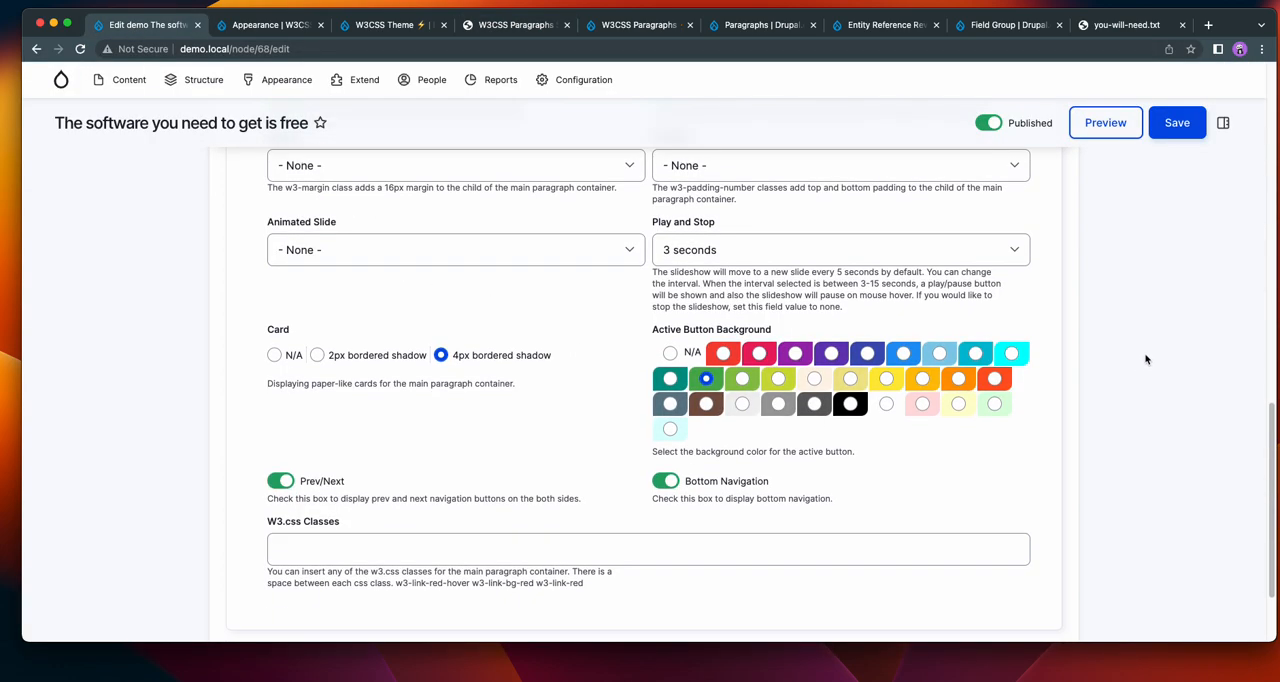
click(435, 239)
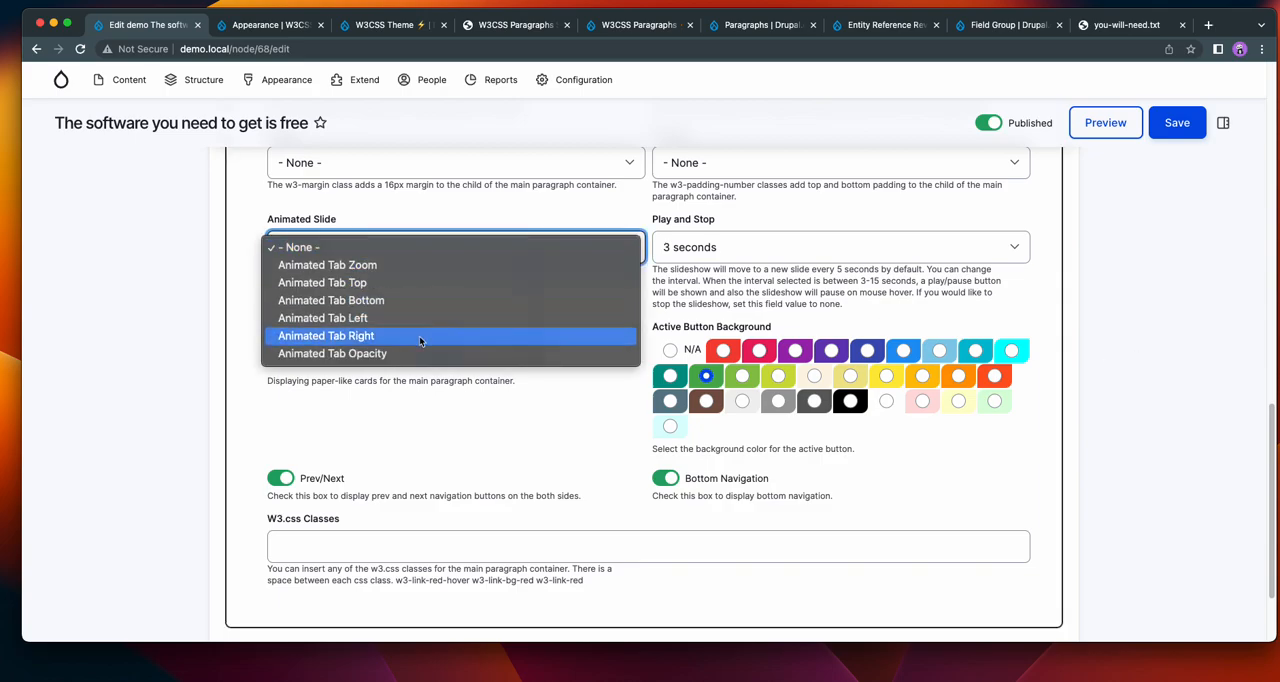
click(420, 298)
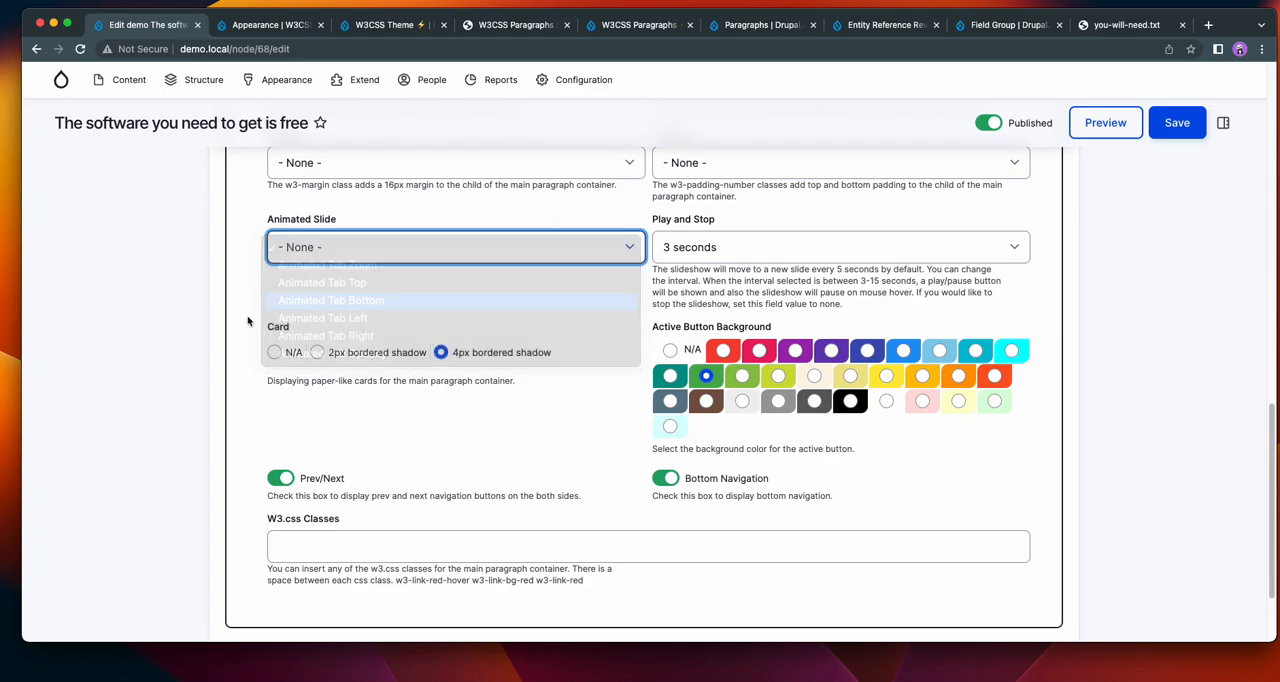
click(1172, 124)
scroll(966, 220, down, 5)
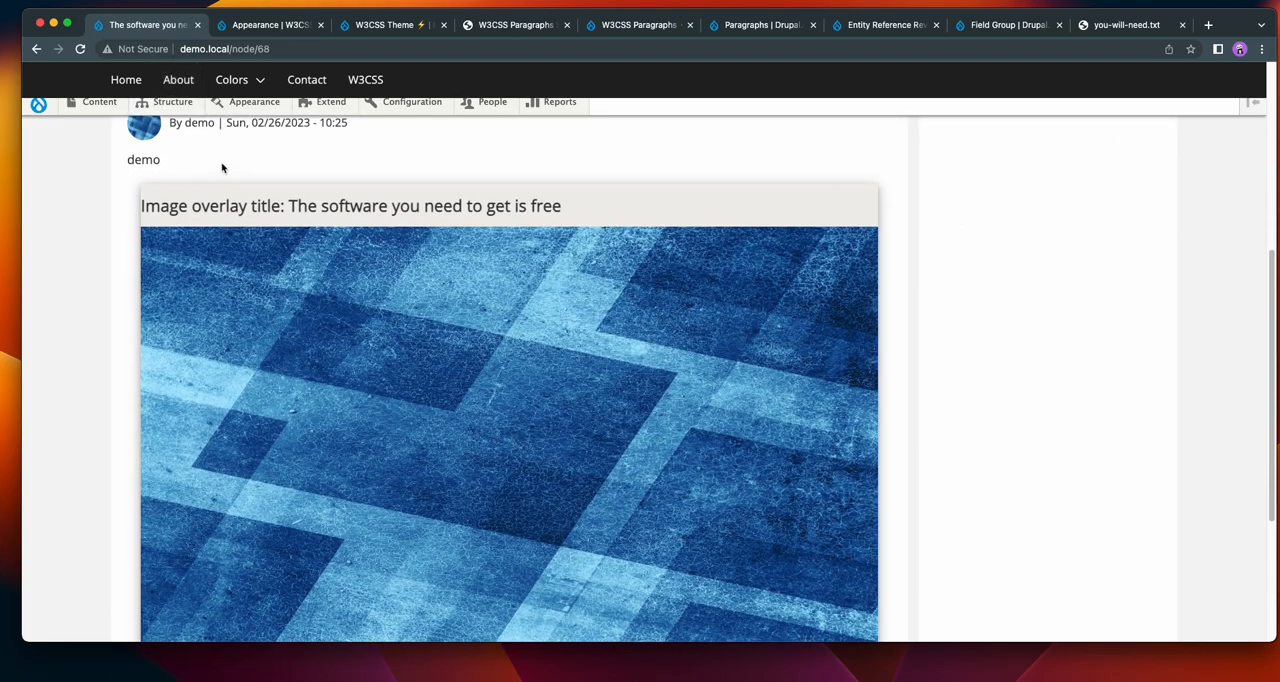
Reopen the page for editing, set the slideshow's Animated Slide option to Animated Tab Zoom, and save it.
scroll(223, 163, up, 3)
click(190, 334)
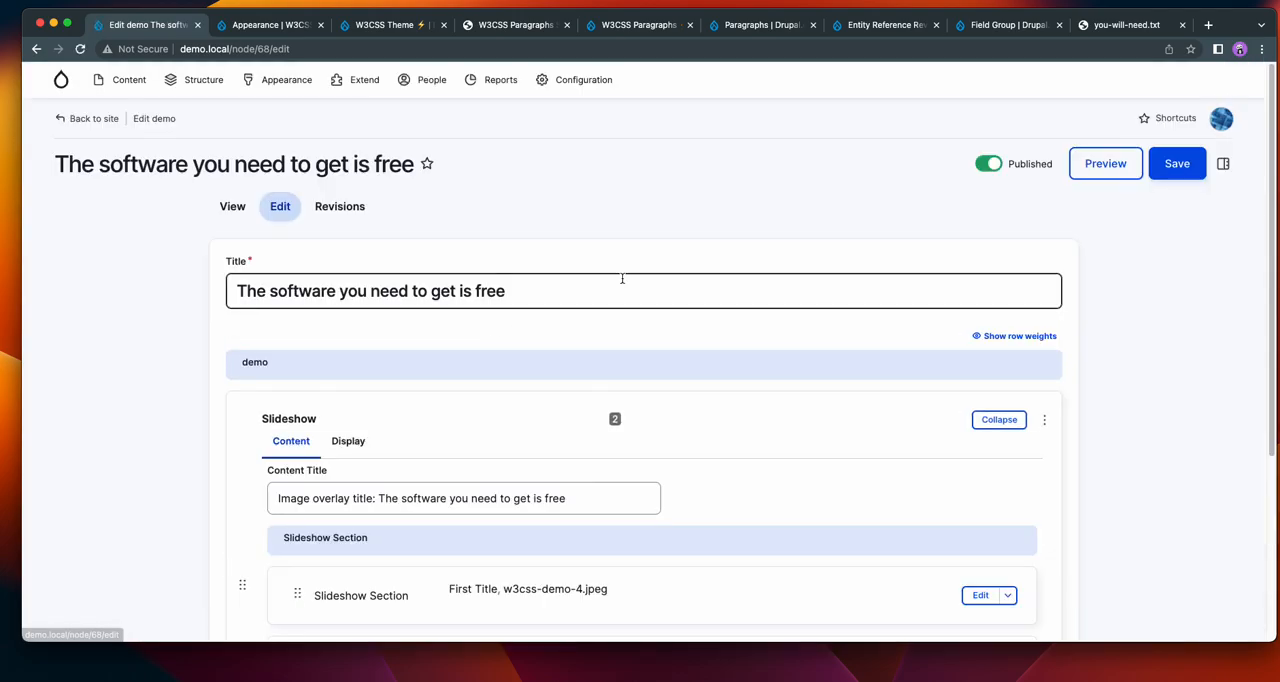
click(348, 441)
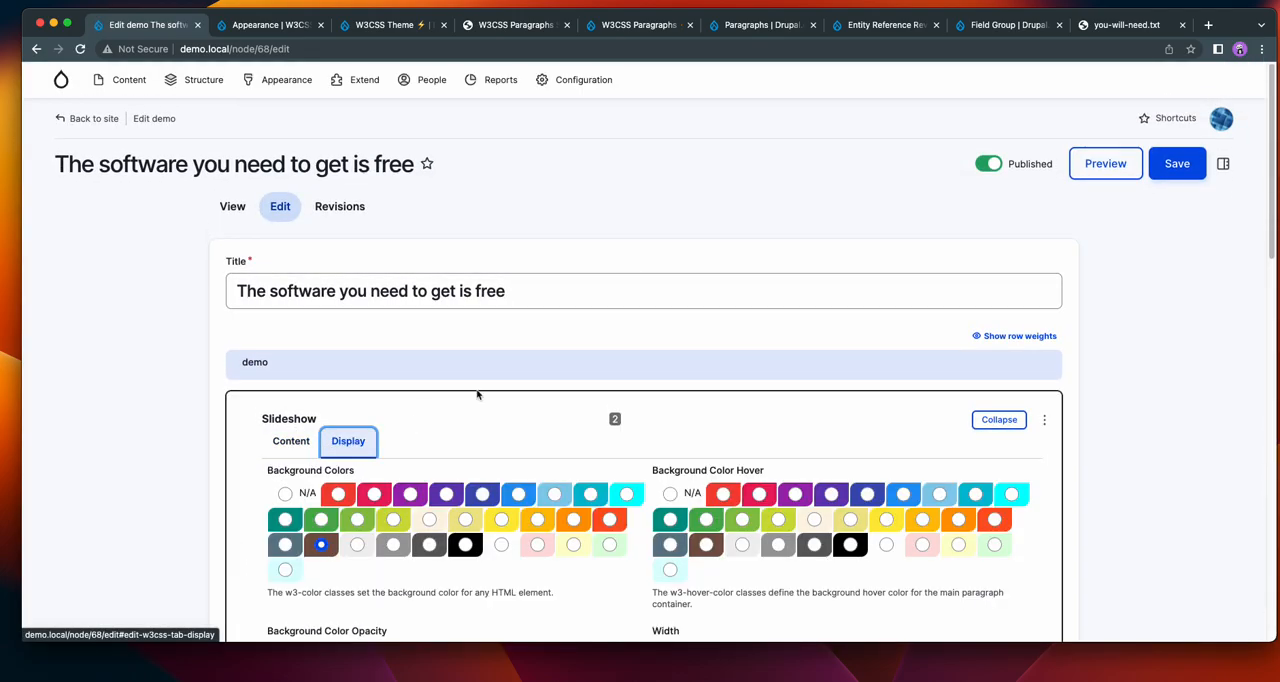
scroll(866, 250, down, 10)
scroll(635, 278, up, 1)
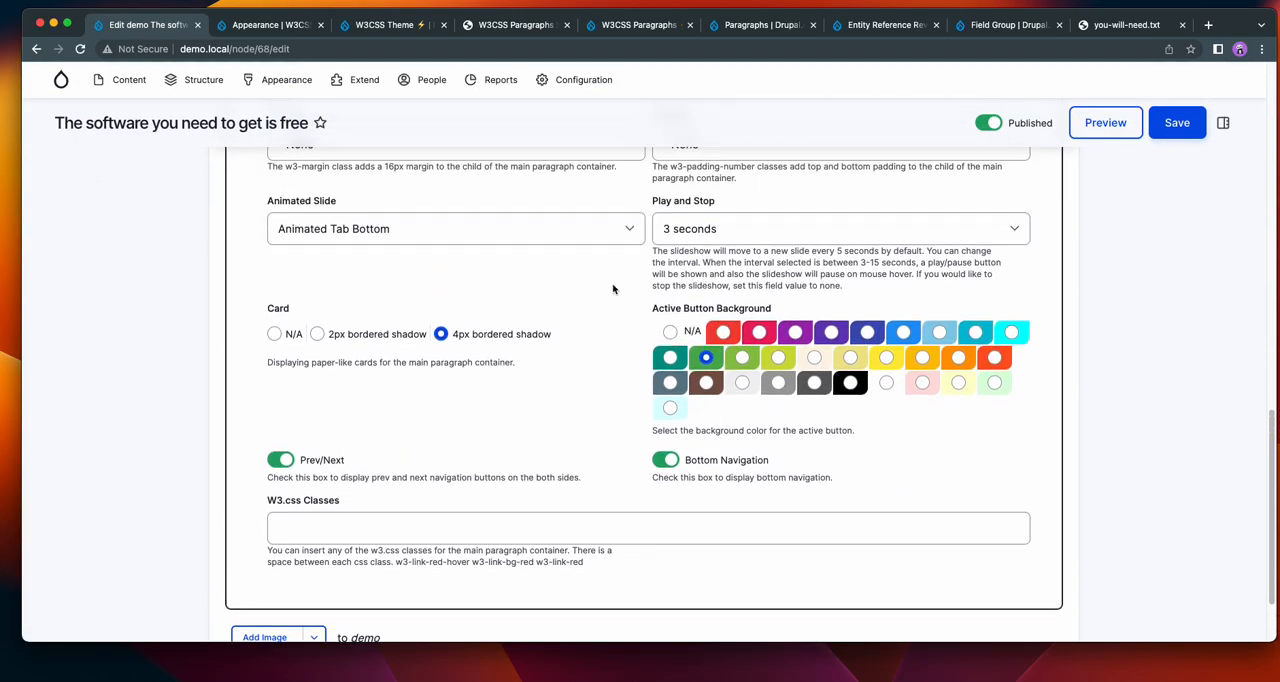
click(451, 235)
click(434, 194)
click(1172, 122)
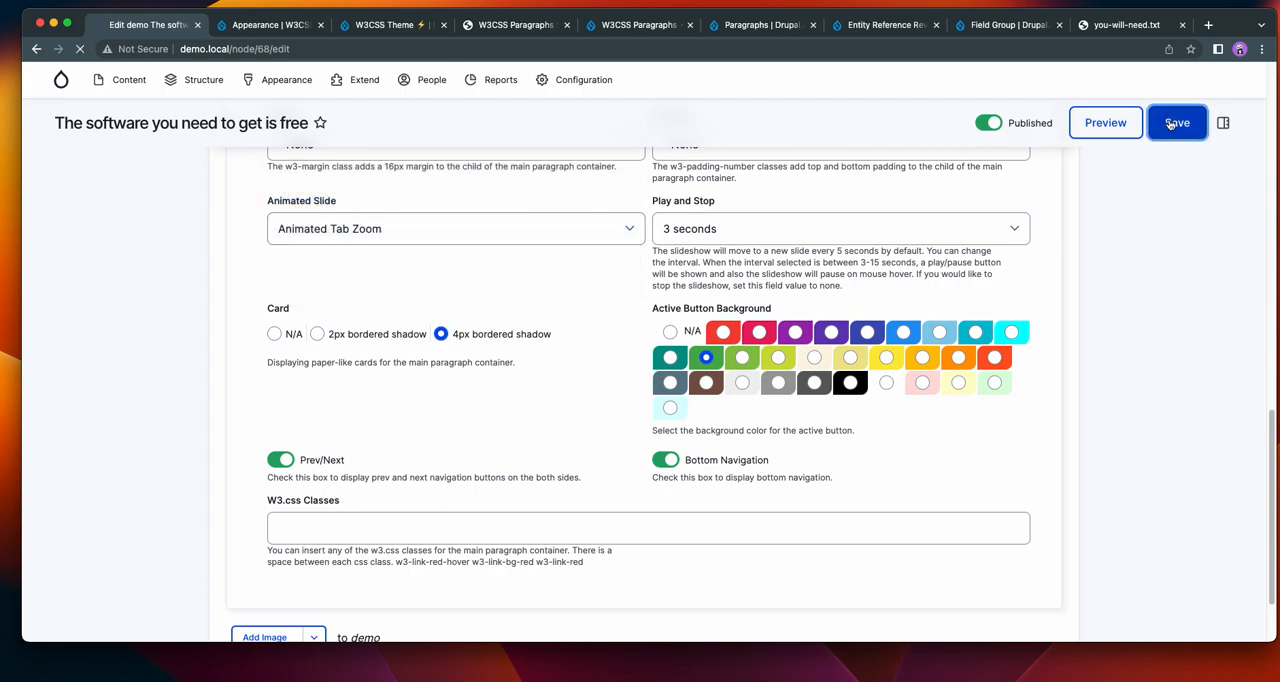
scroll(1146, 191, down, 5)
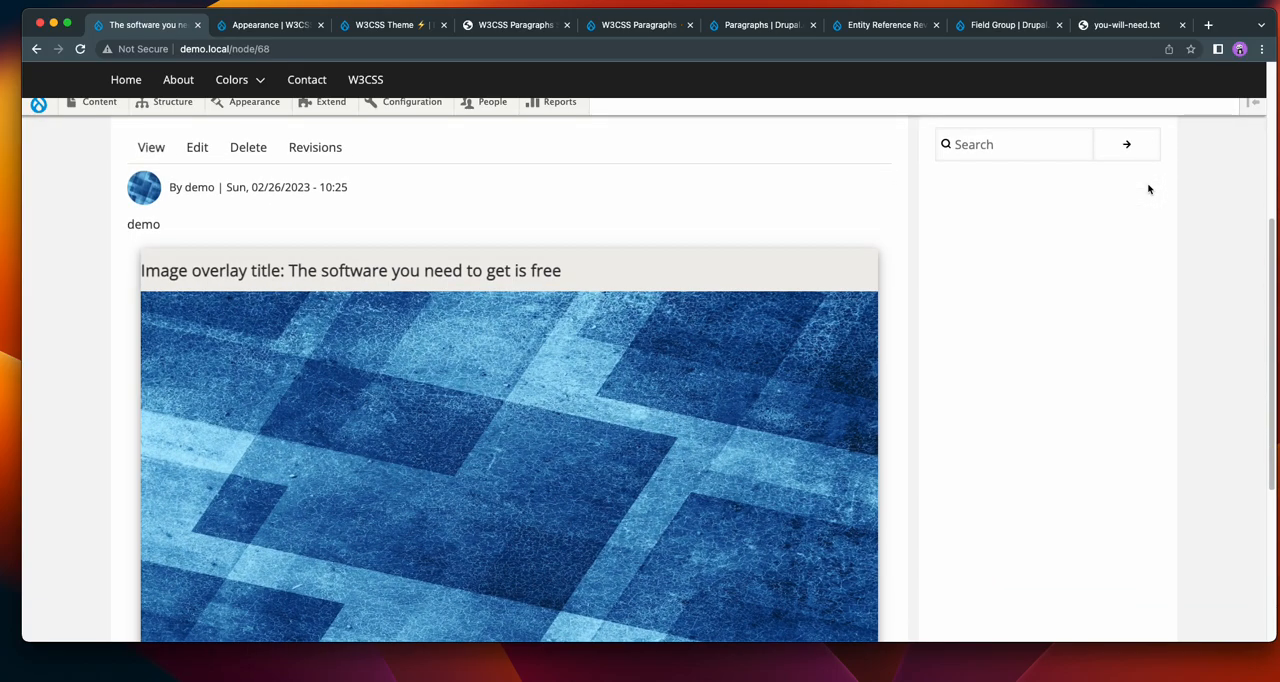
Review the saved page's slideshow, examining the zoom animation between slides, the slide captions and the playback controls.
scroll(1148, 189, down, 1)
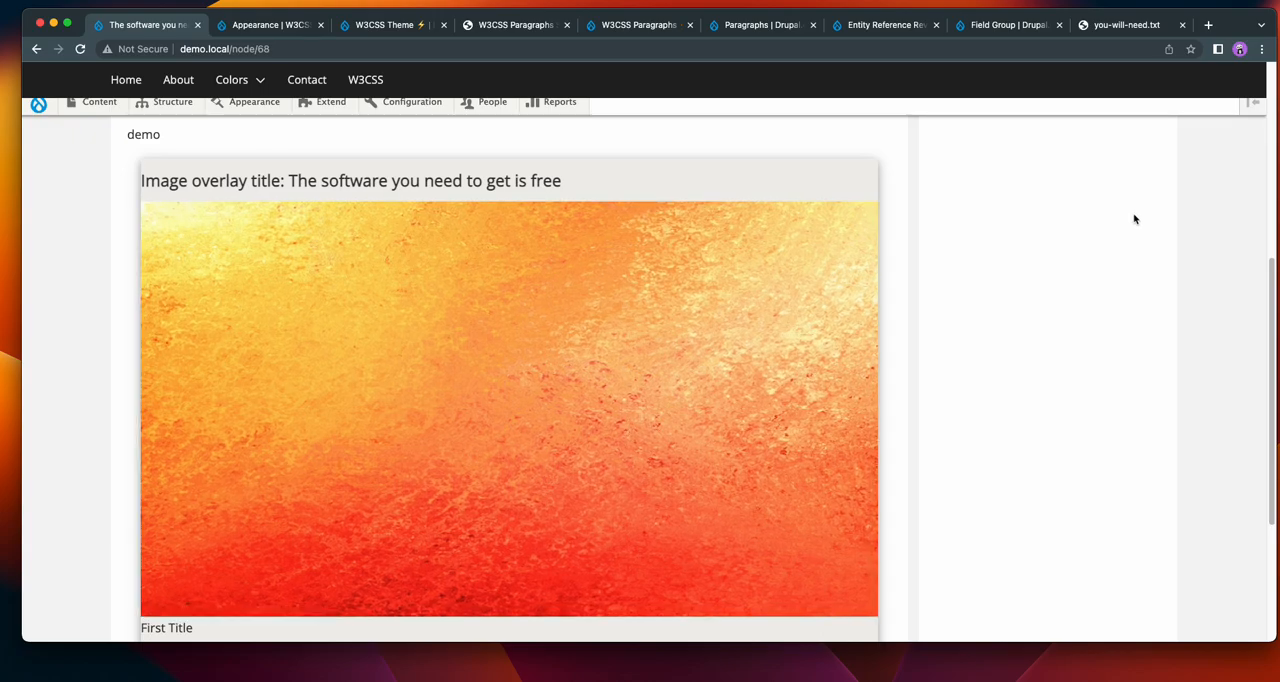
scroll(1134, 214, down, 1)
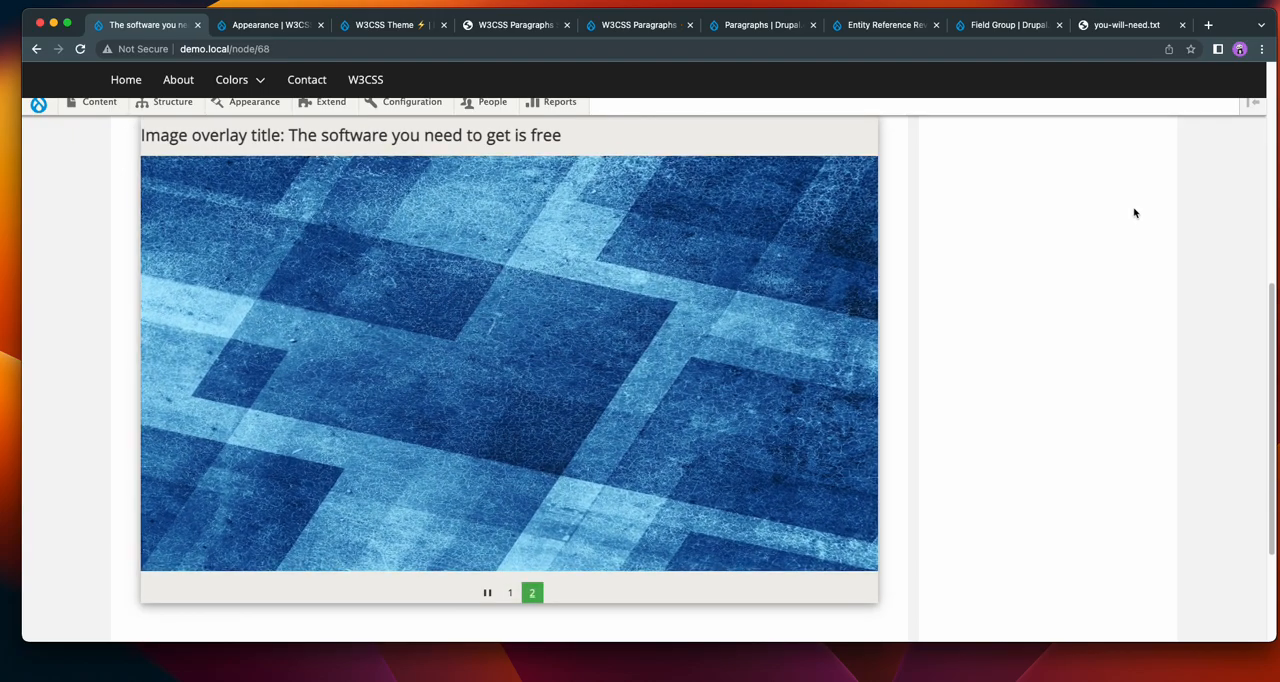
scroll(1134, 211, up, 3)
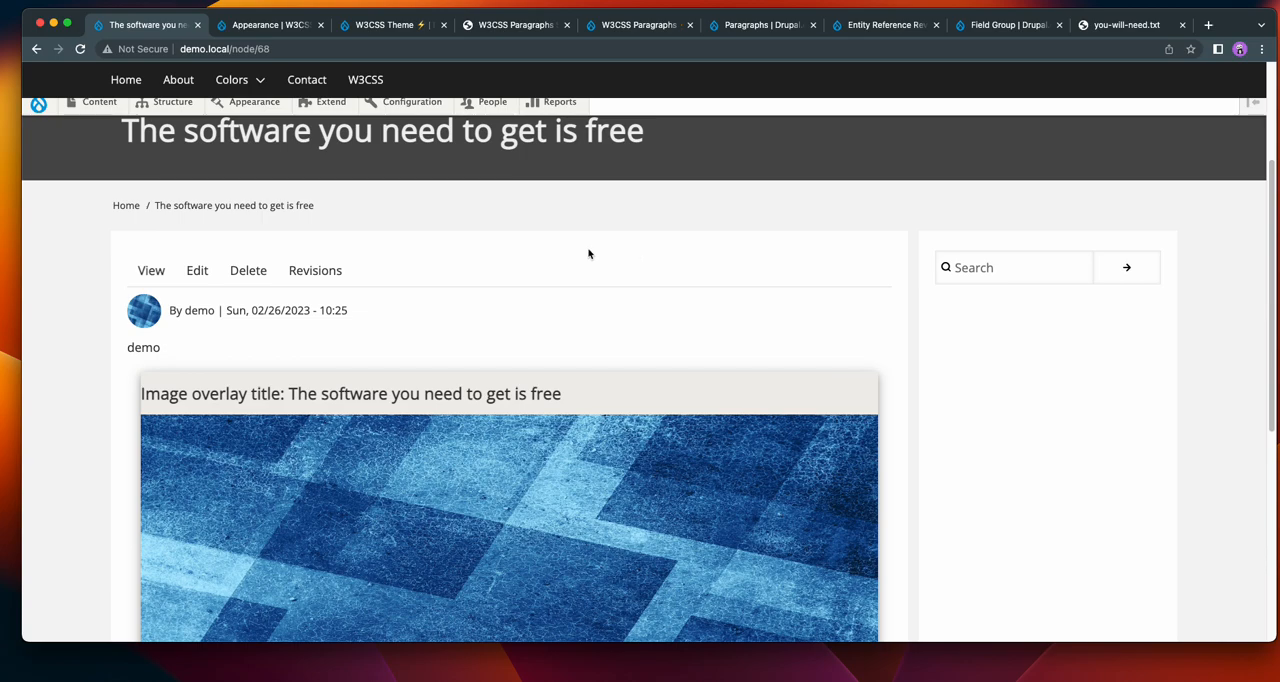
scroll(591, 253, down, 1)
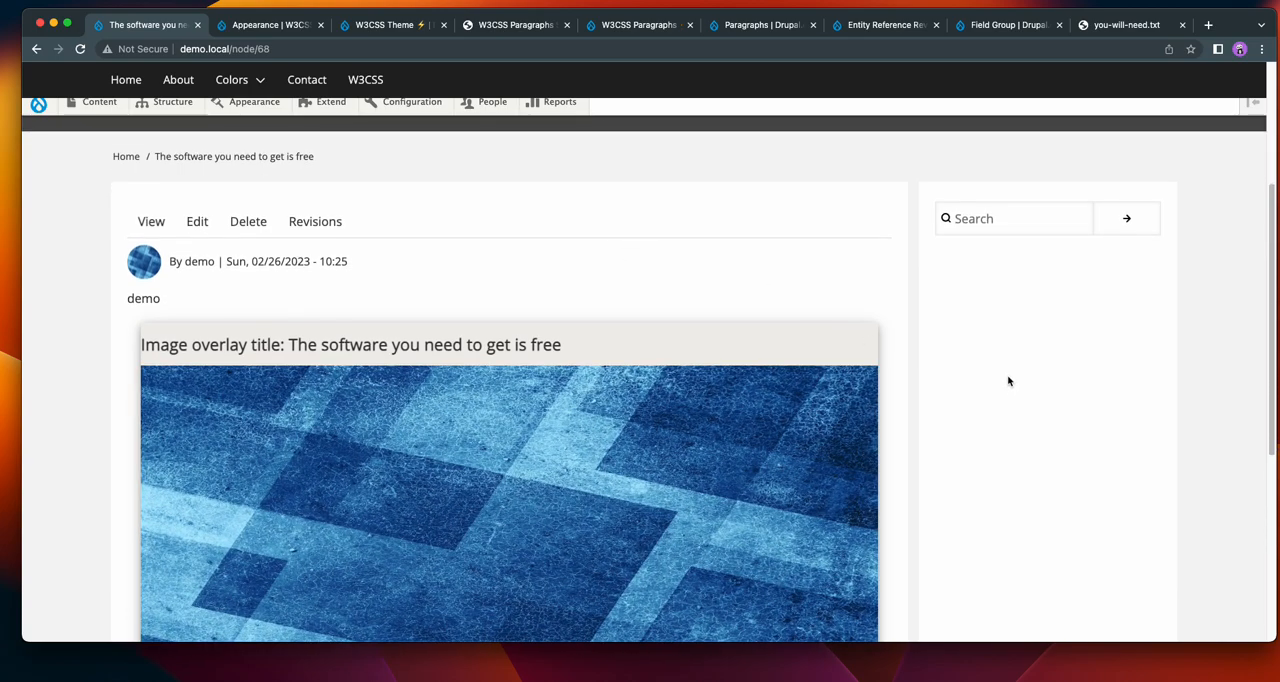
scroll(1006, 374, down, 10)
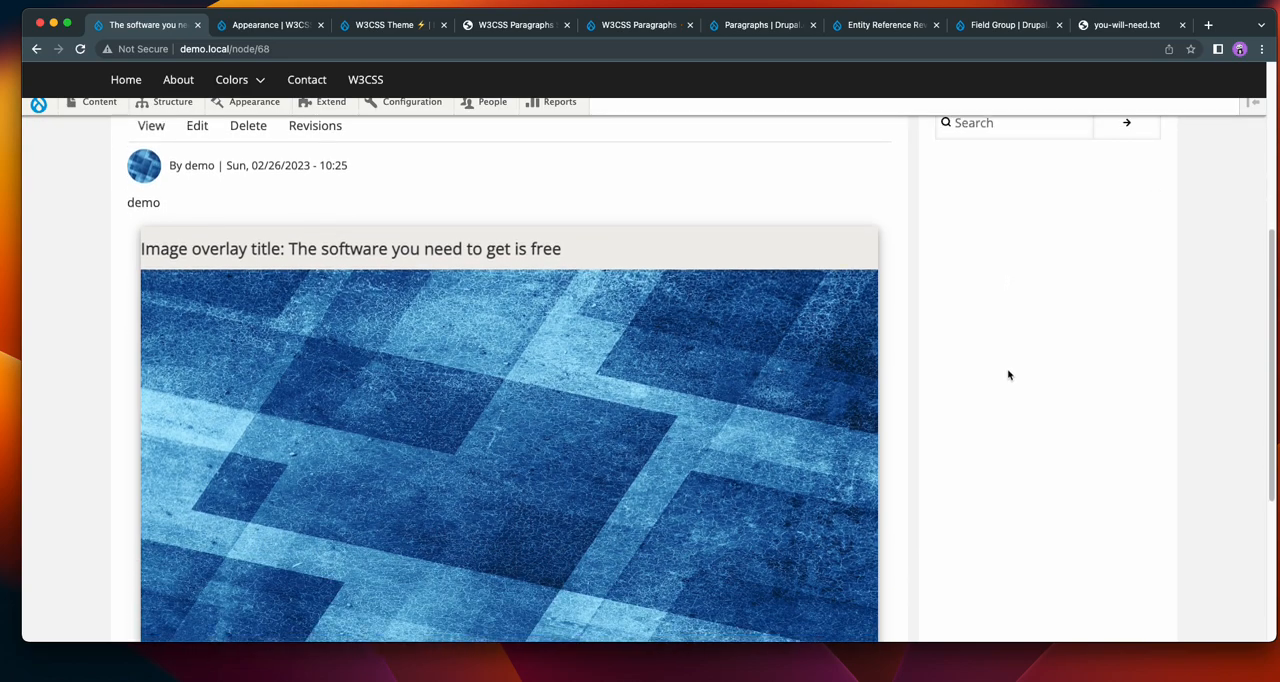
scroll(860, 284, up, 8)
scroll(565, 215, up, 2)
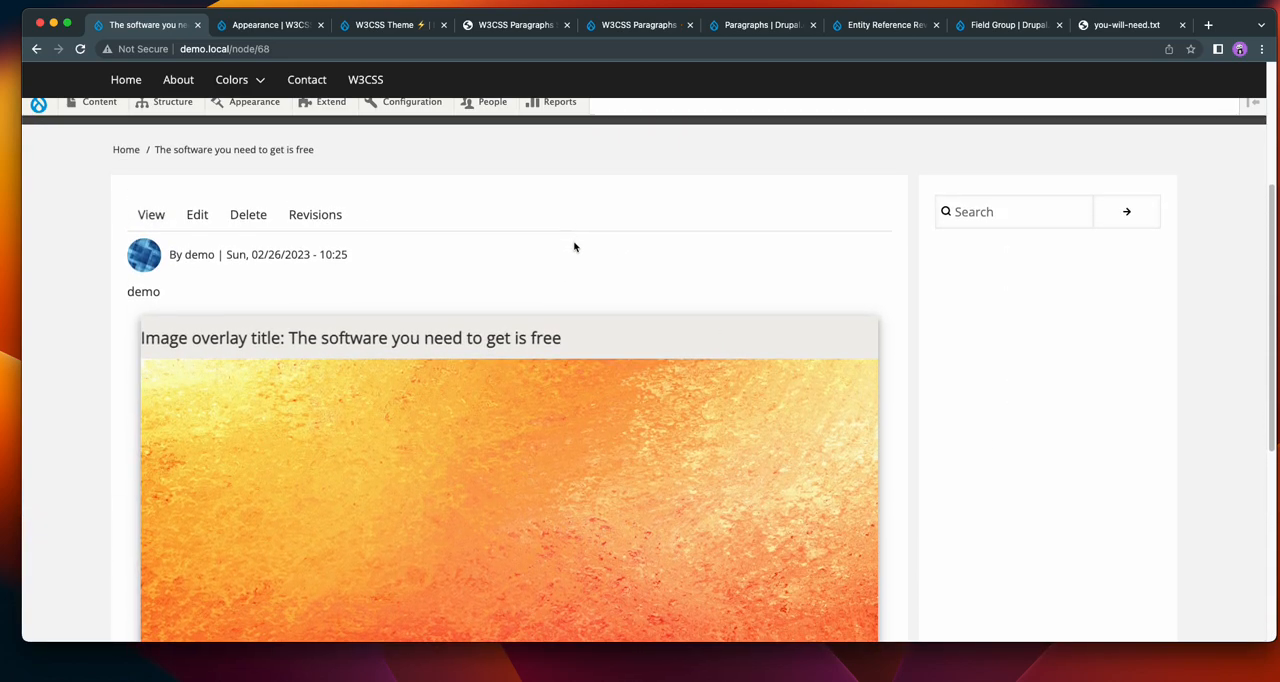
scroll(602, 272, up, 2)
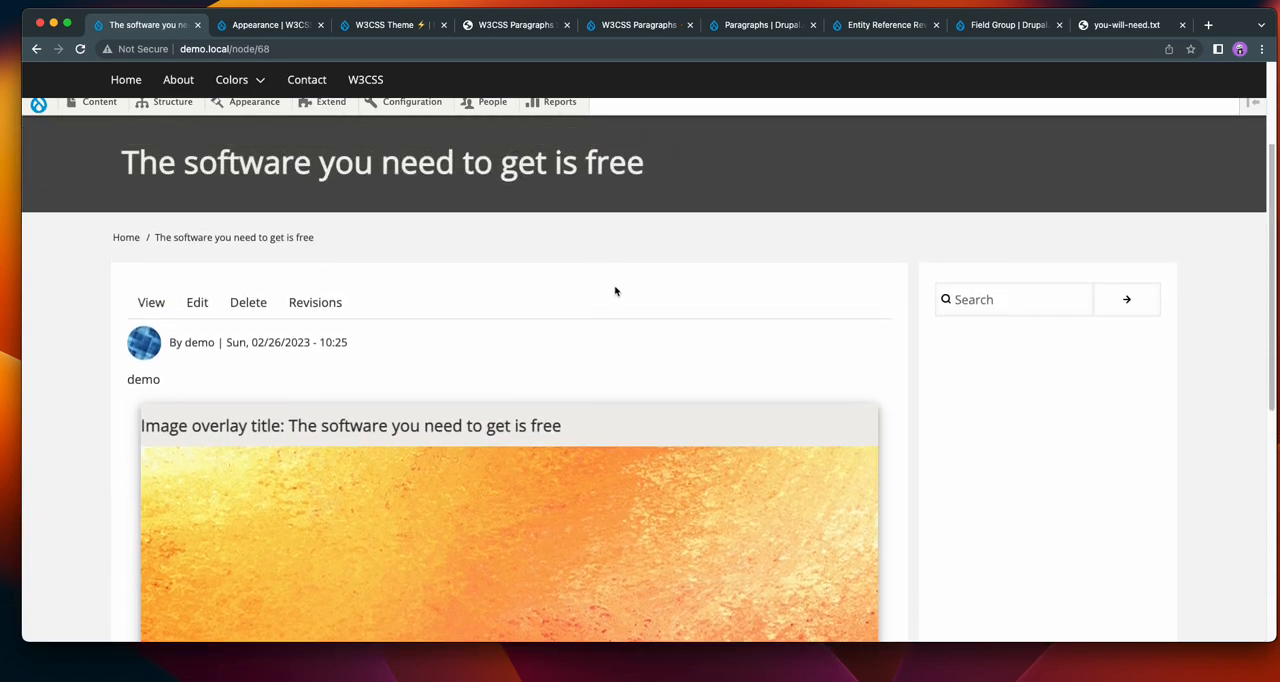